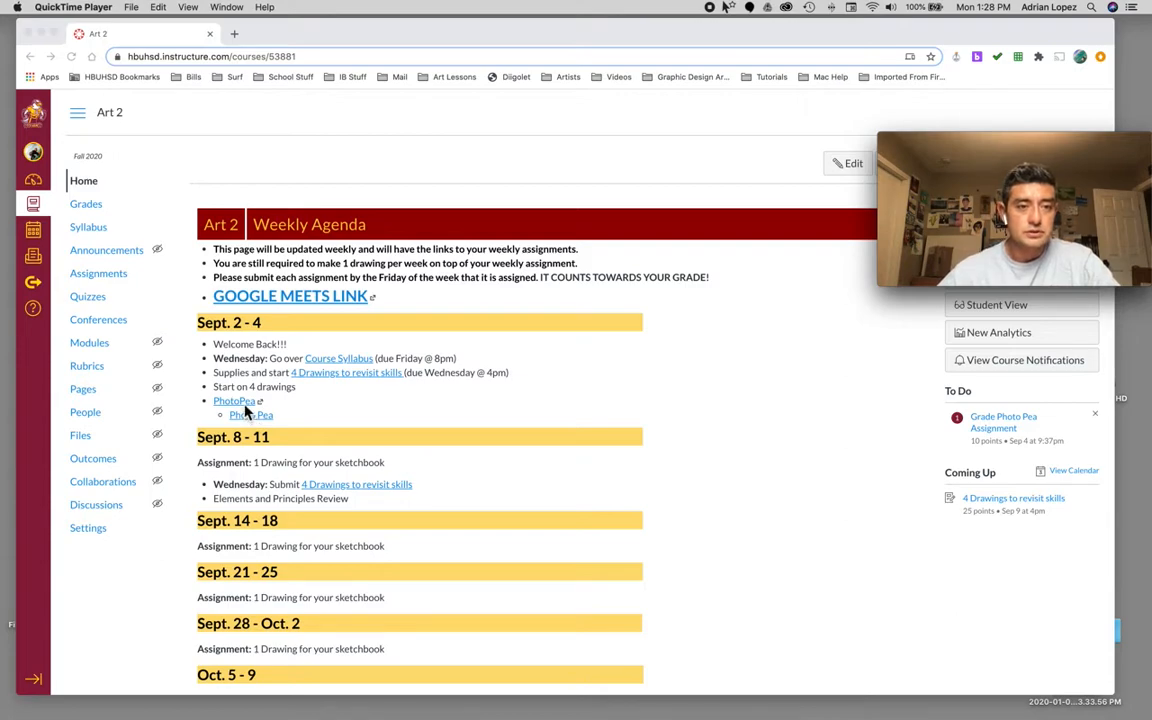
Step: Open the PhotoPea website from the link in the Sept. 2 - 4 section of the Art 2 weekly agenda
left_click(245, 410)
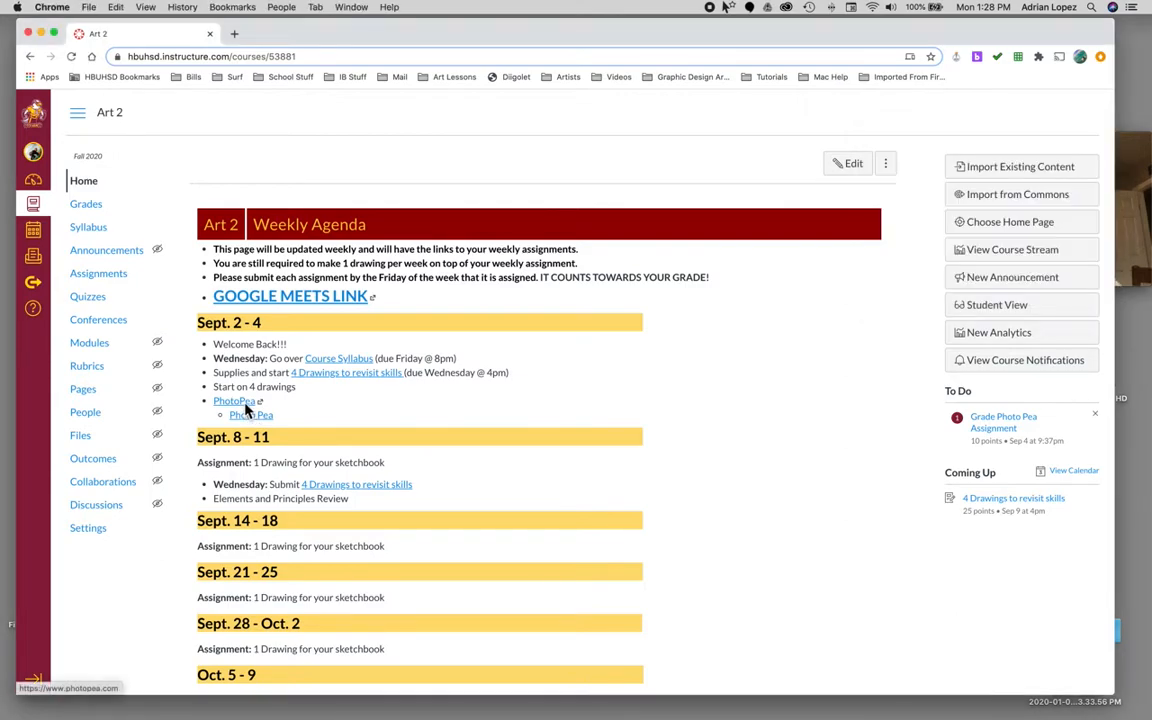
left_click(245, 410)
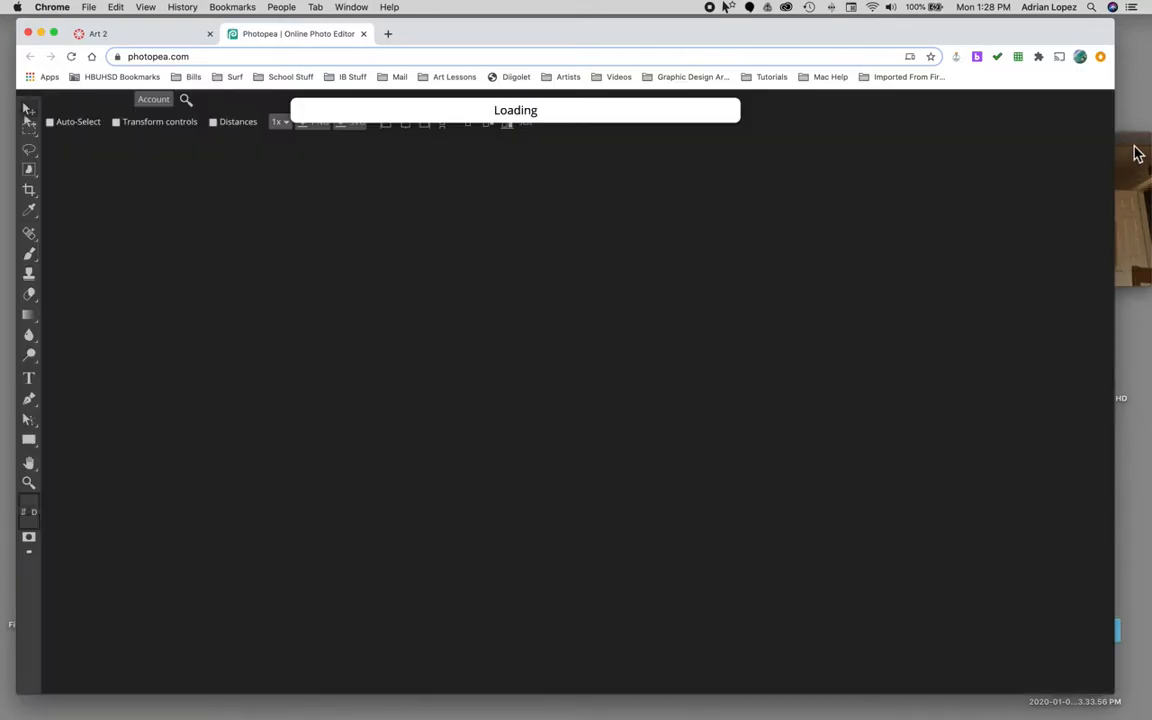
left_click(1137, 153)
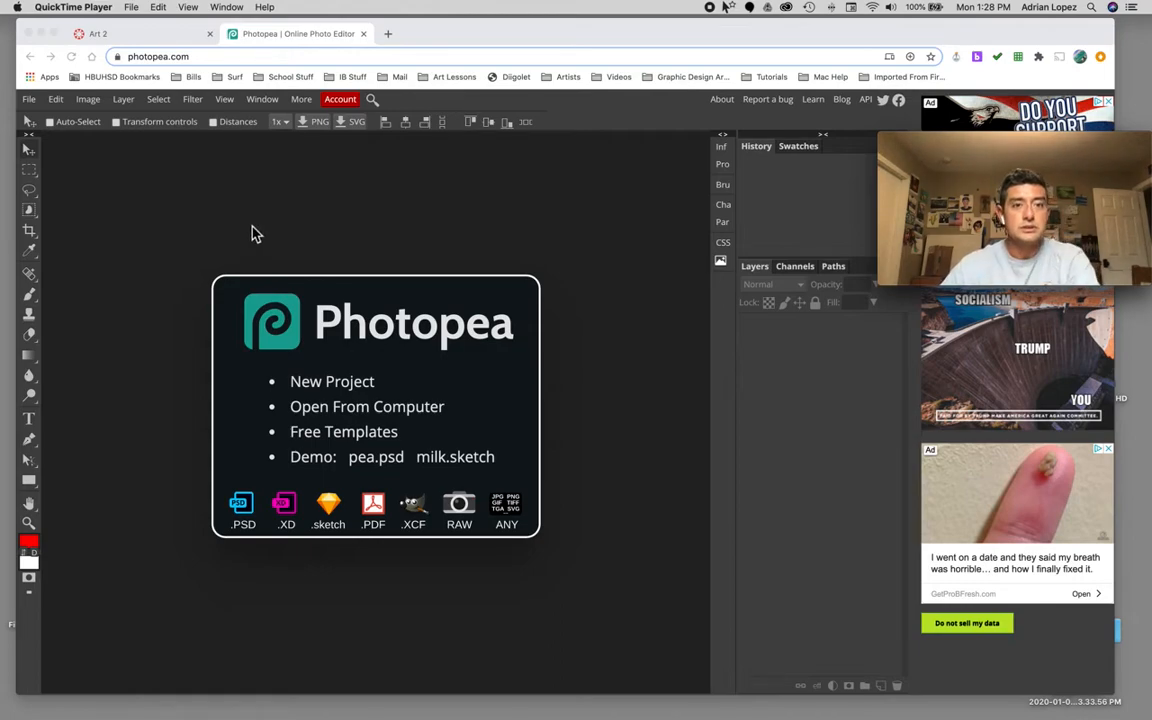
Step: Start a new project measured in inches, with a width of 8.5 and a height of 11
left_click(33, 107)
left_click(33, 101)
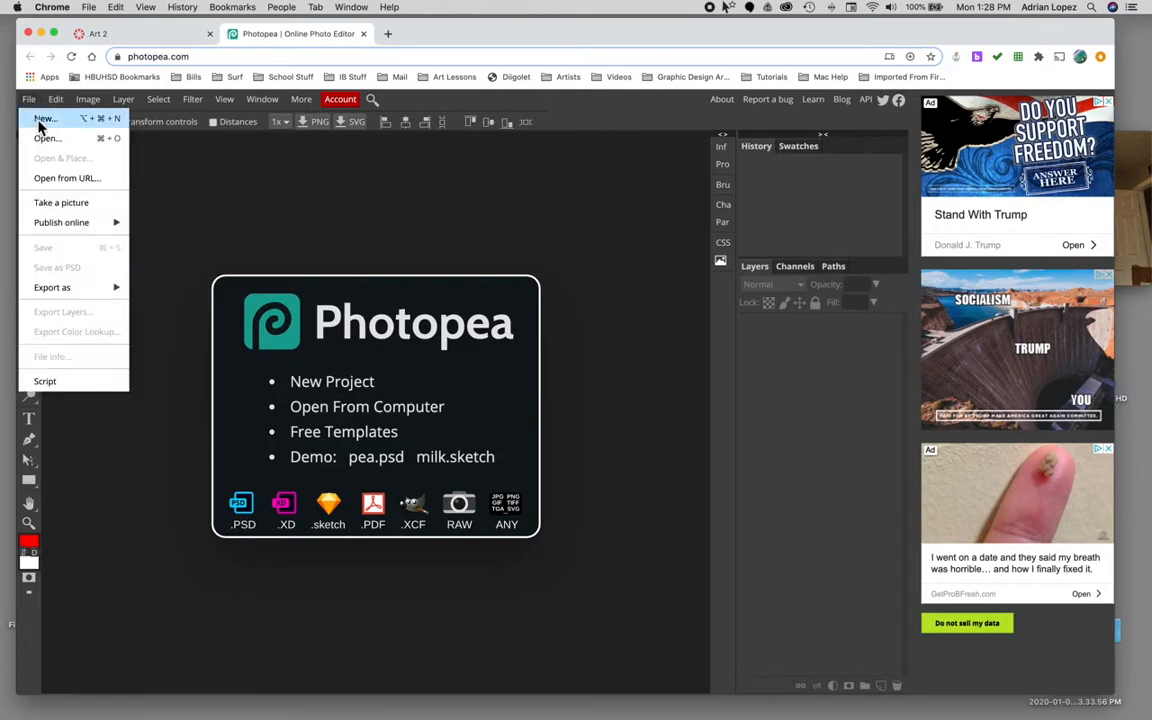
left_click(84, 120)
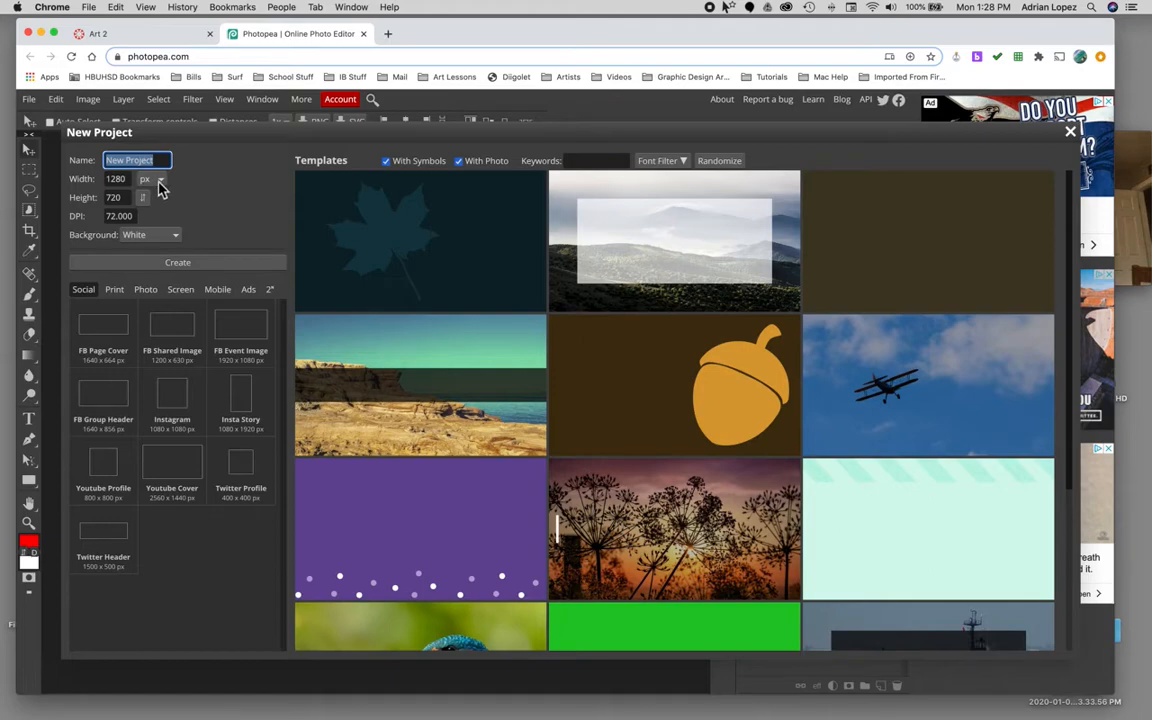
left_click(153, 181)
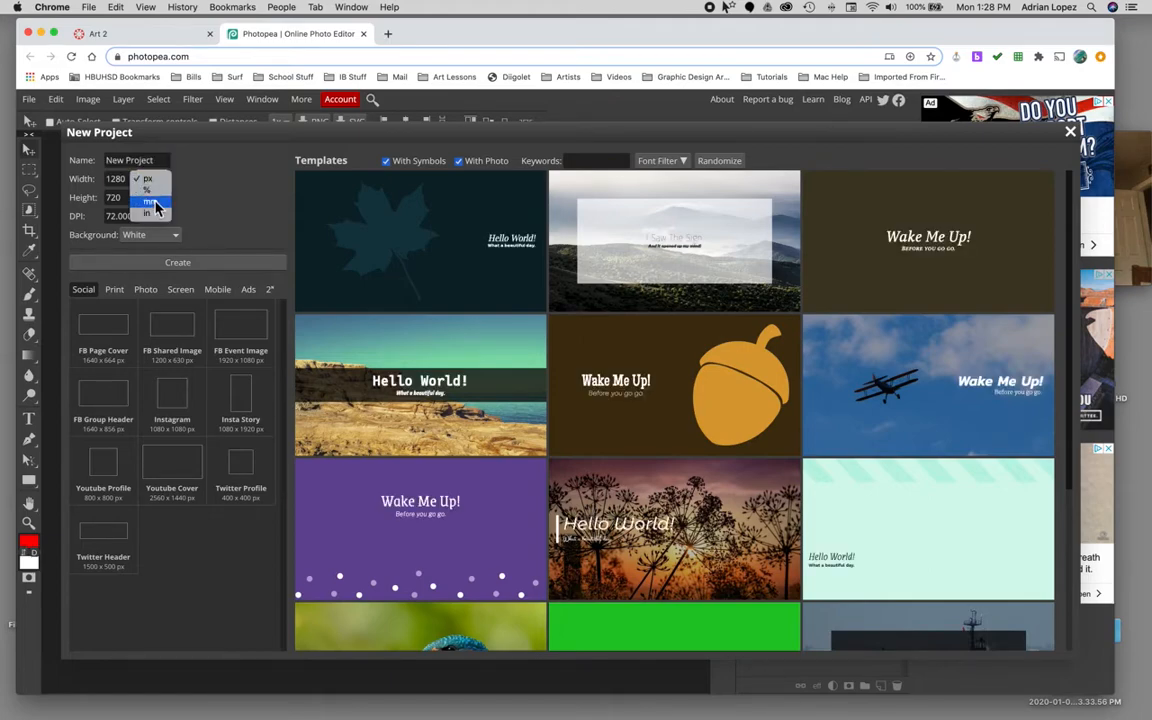
left_click(149, 213)
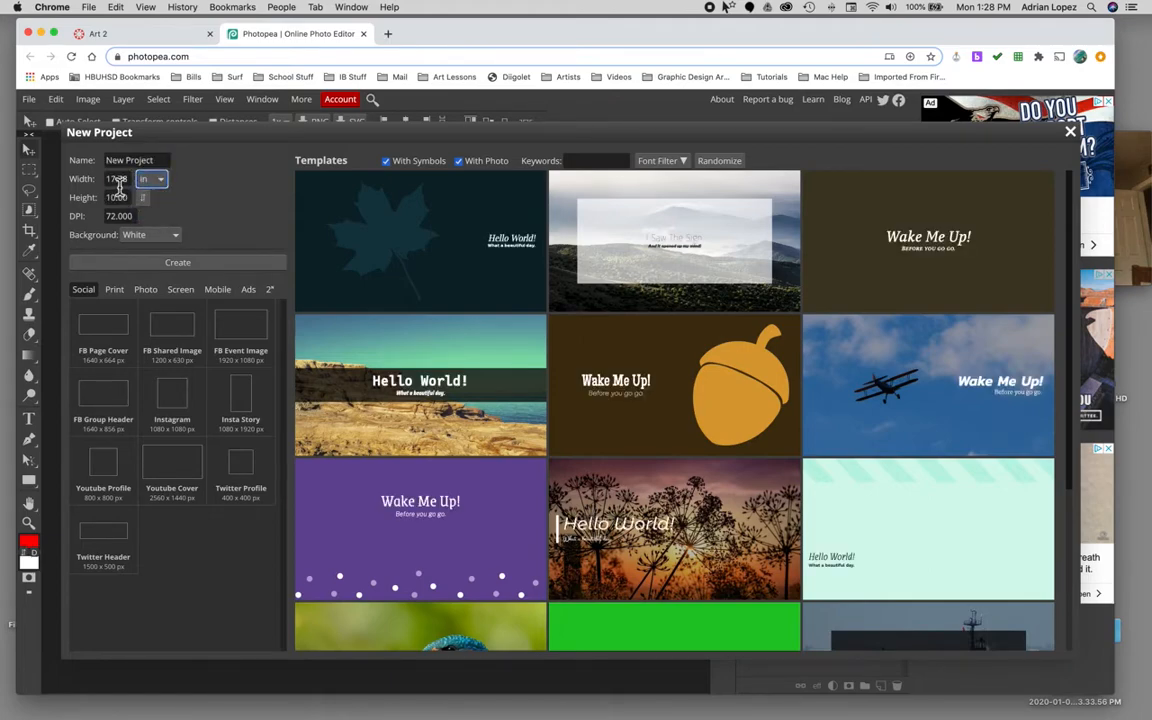
left_click(119, 180)
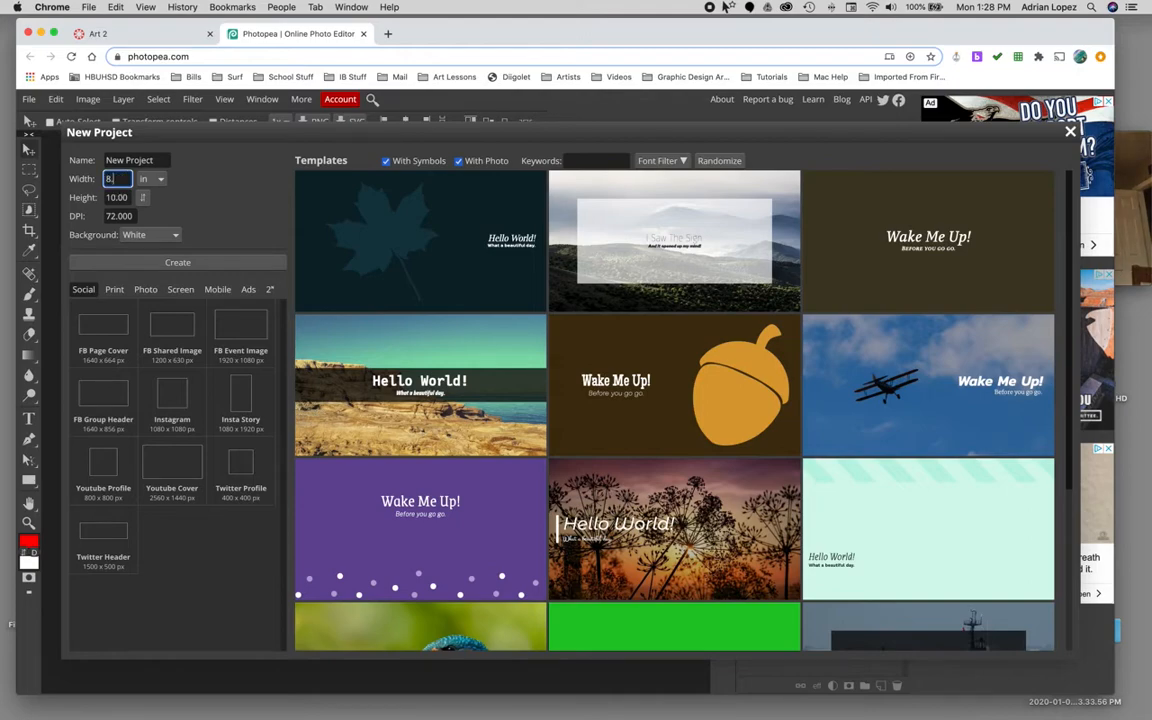
key("Tab")
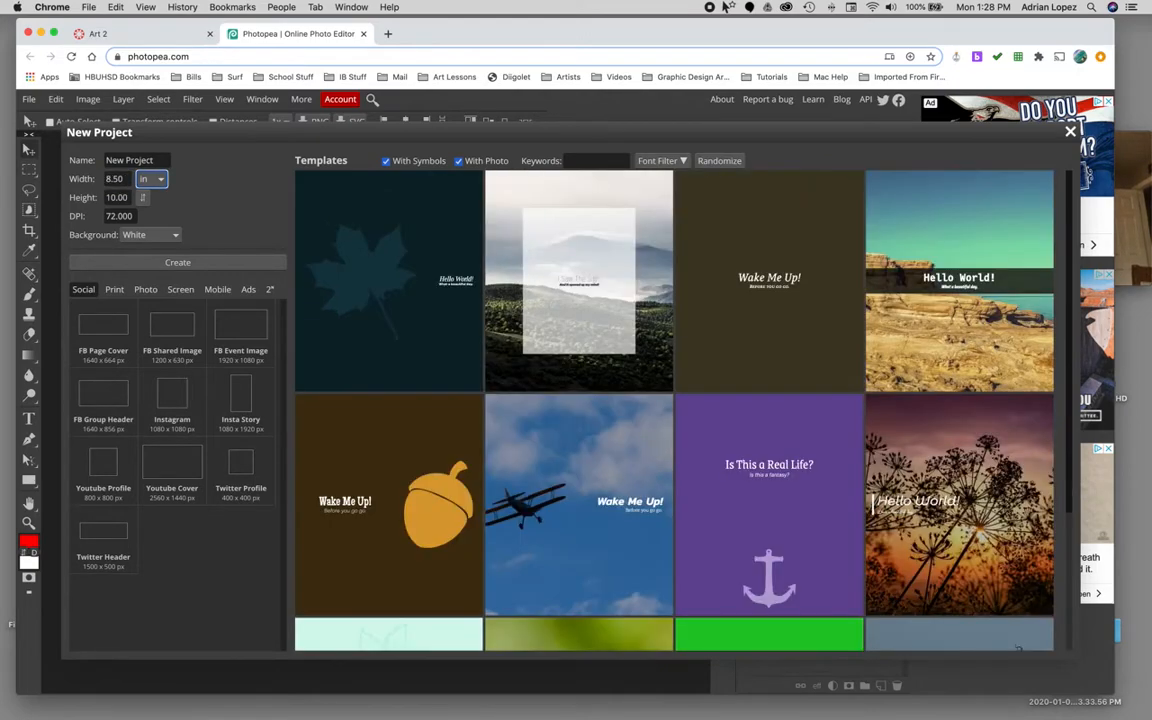
left_click(111, 199)
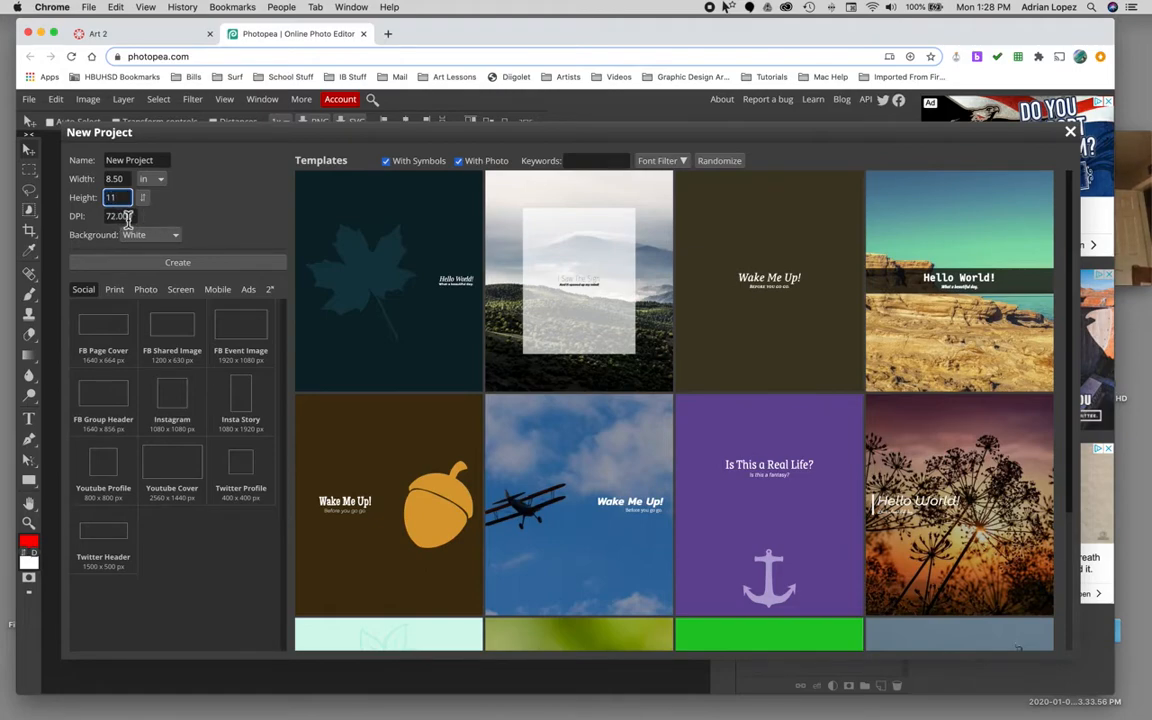
Step: Set the new project's resolution to 180 DPI and create it with a white background
left_click(131, 217)
type("7000")
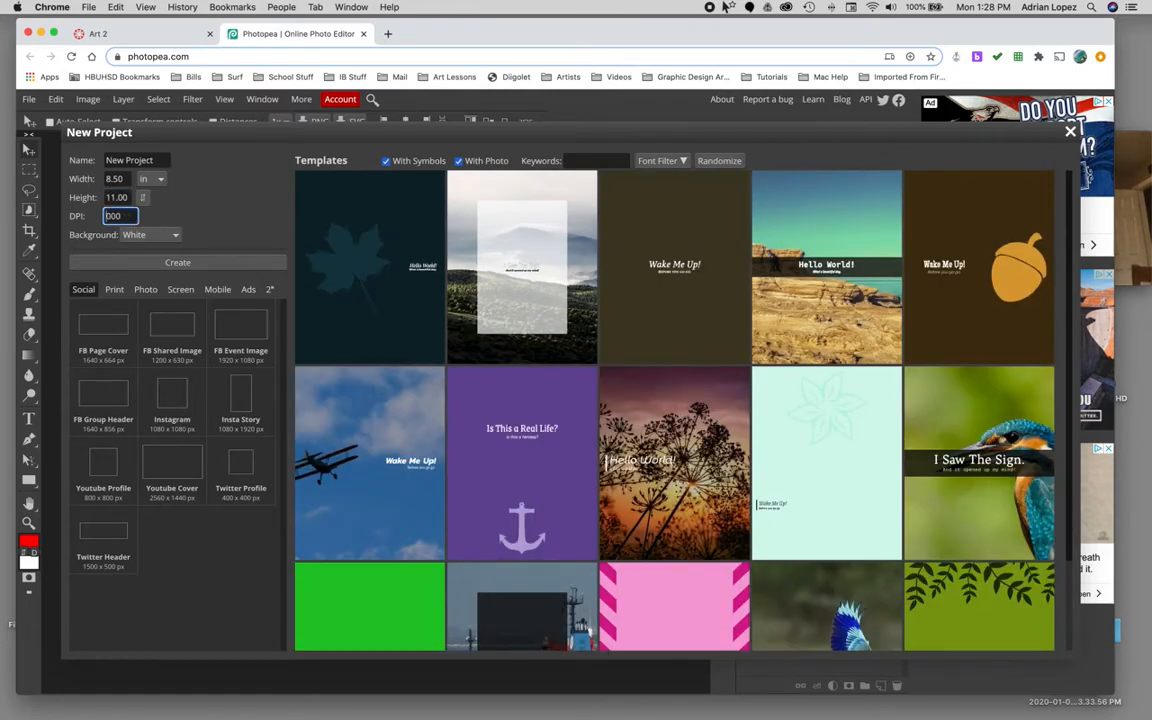
type("80.")
left_click(224, 230)
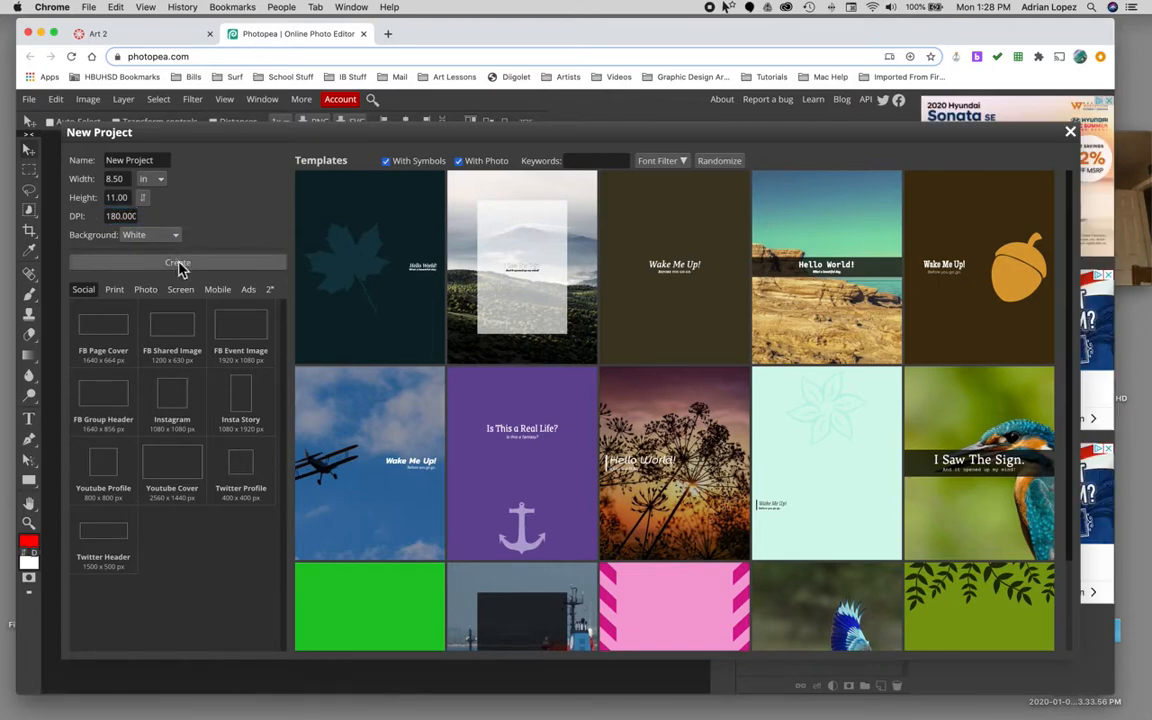
left_click(179, 265)
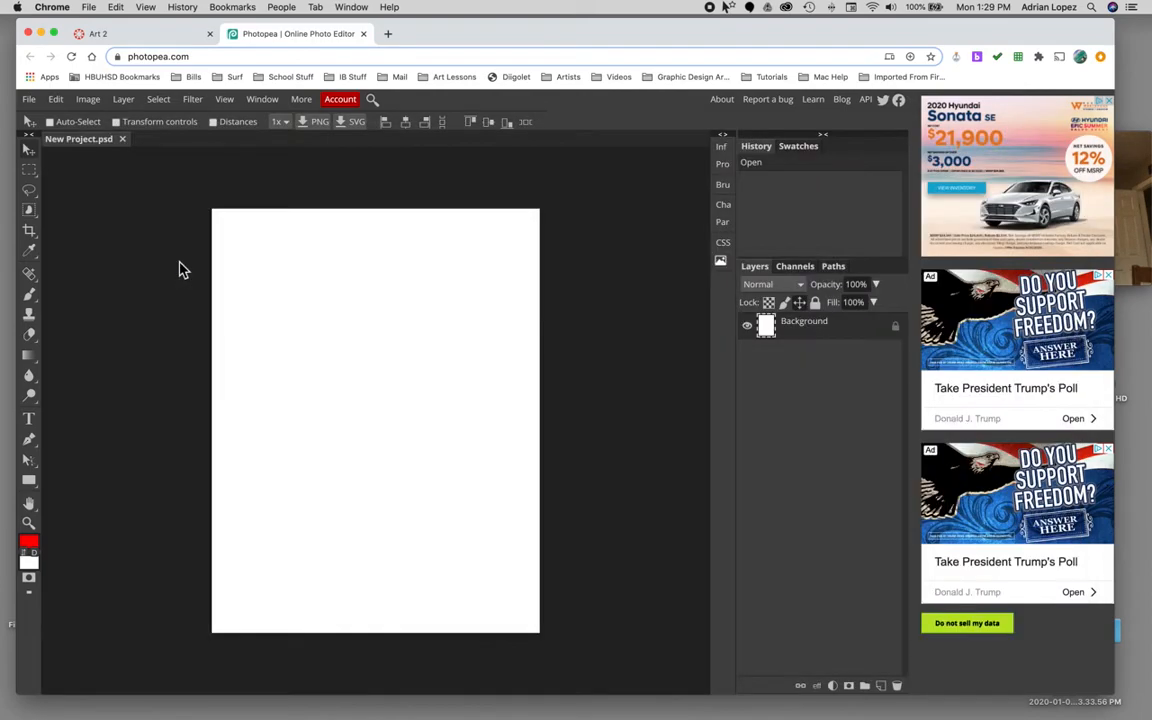
Step: Take a webcam picture into the current project and move it to the horizontal middle of the page, slightly above centre
left_click(30, 104)
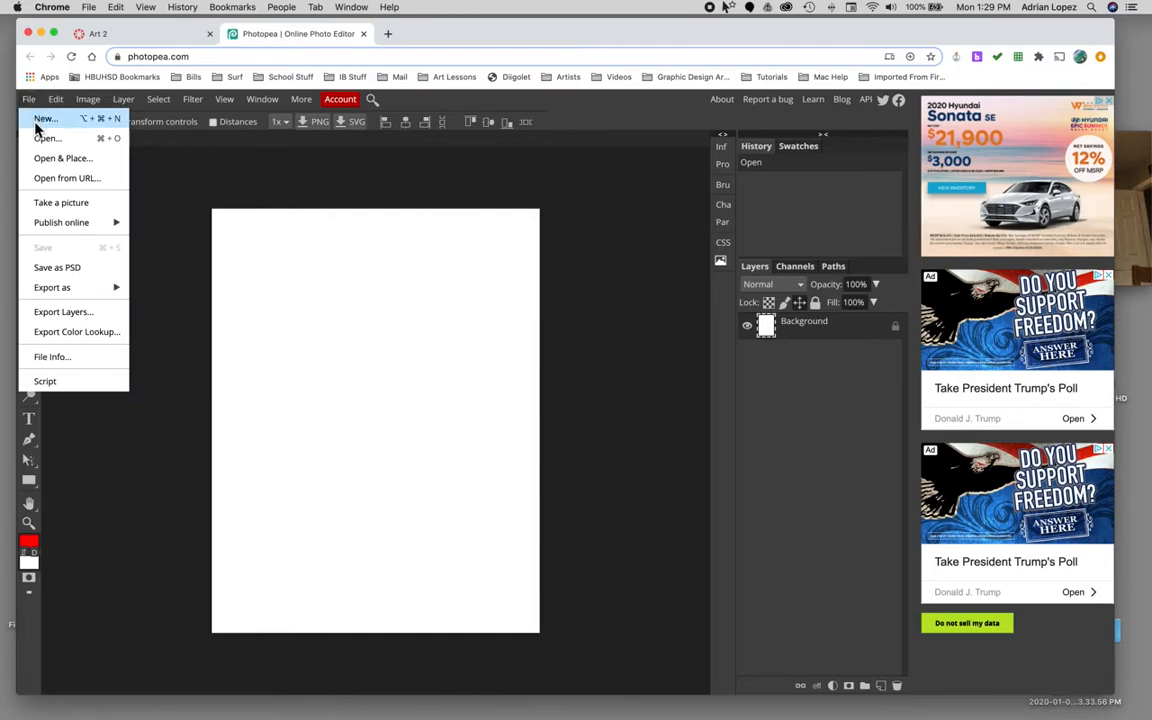
left_click(62, 204)
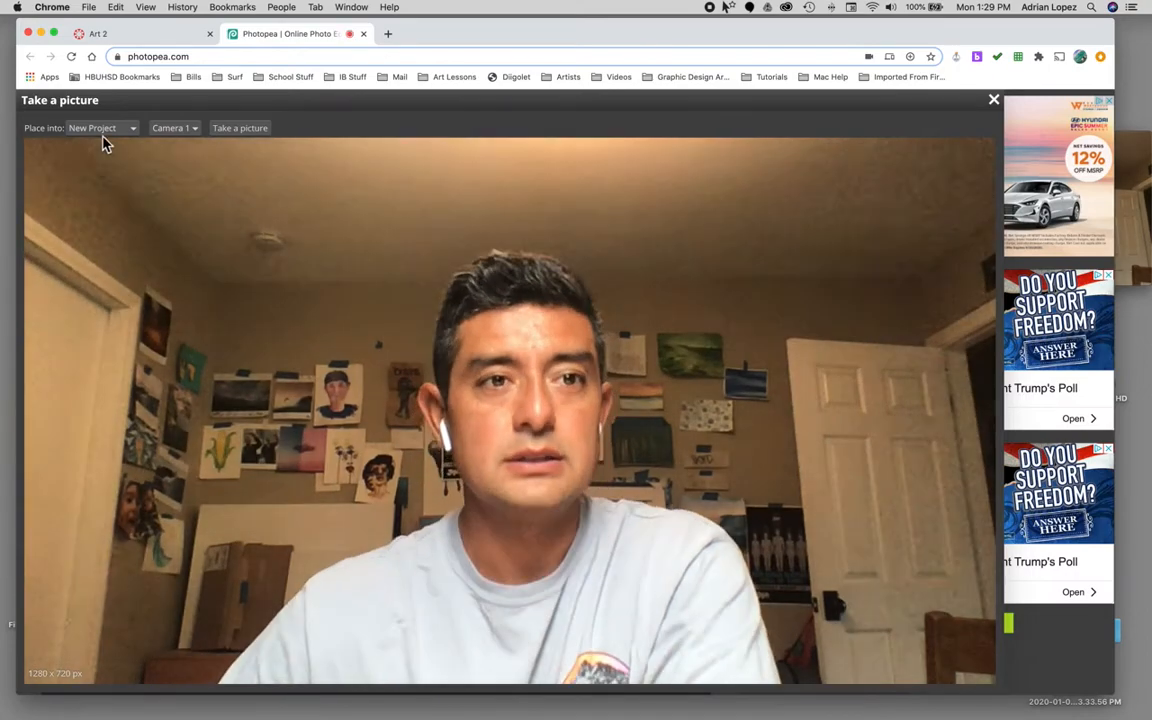
left_click(108, 133)
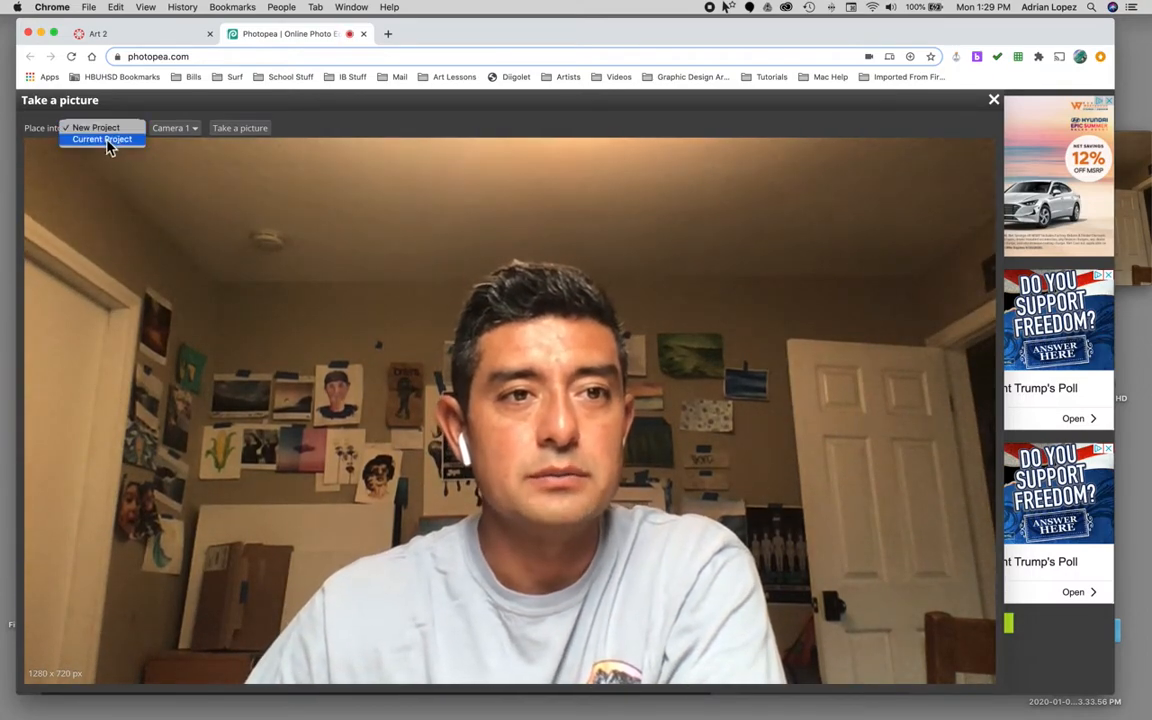
left_click(118, 147)
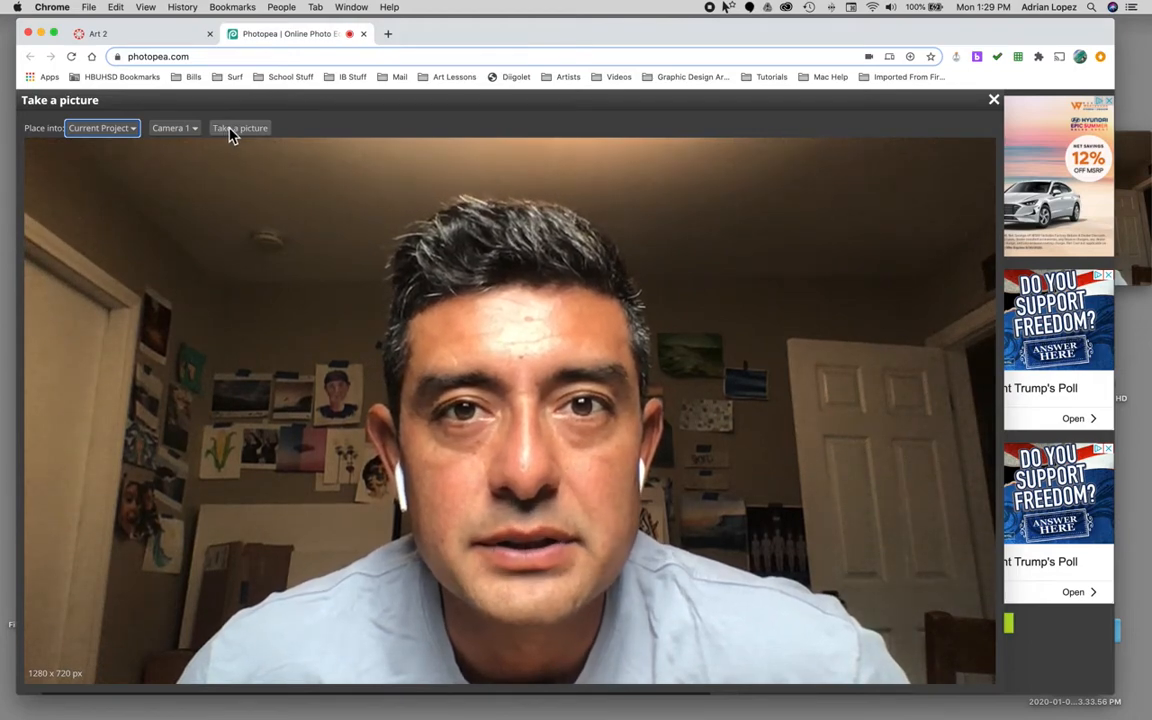
left_click(230, 133)
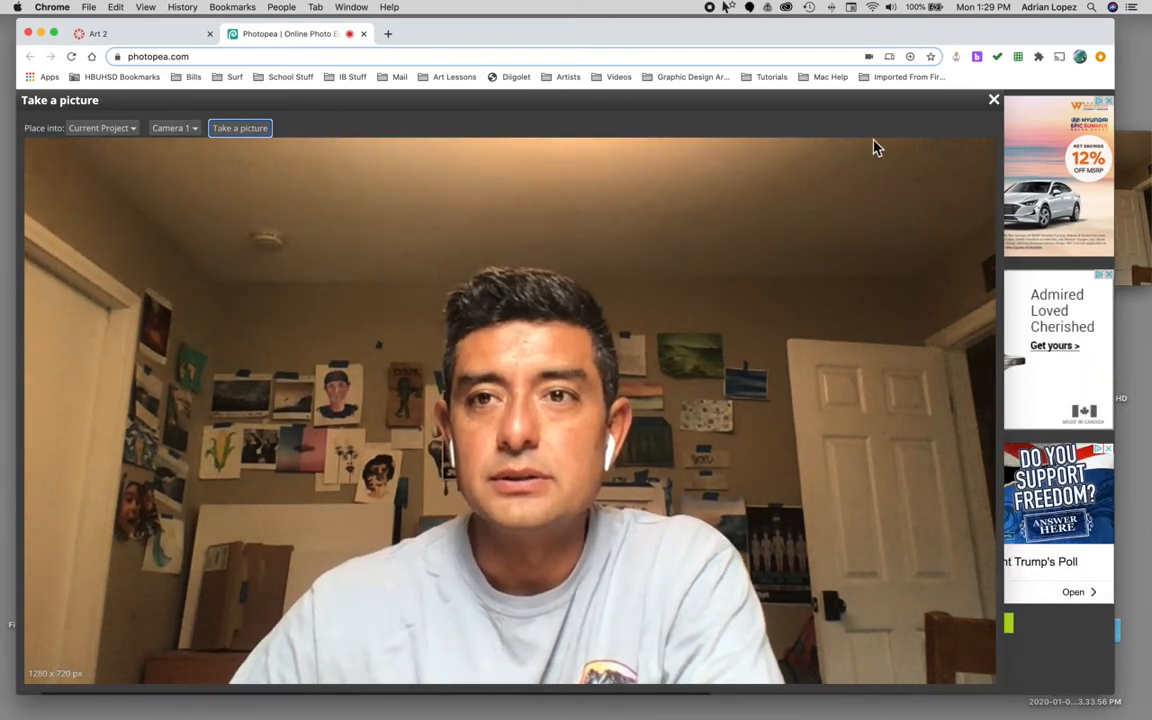
left_click(994, 102)
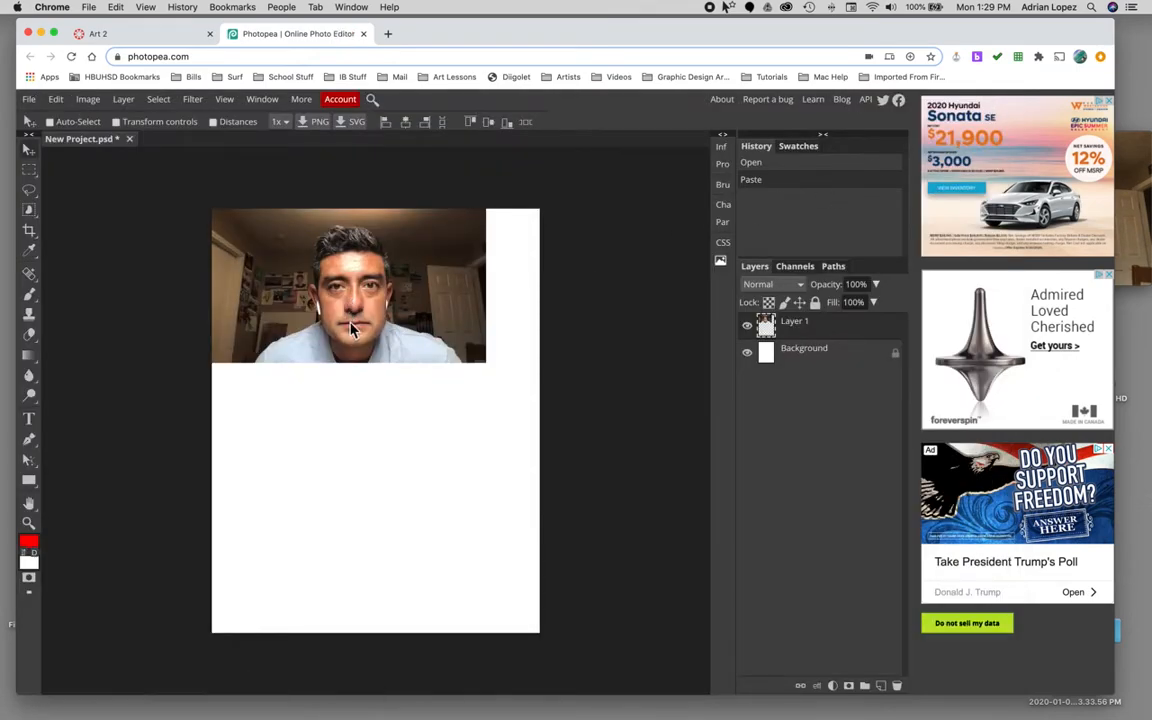
left_click_drag(308, 318, 301, 376)
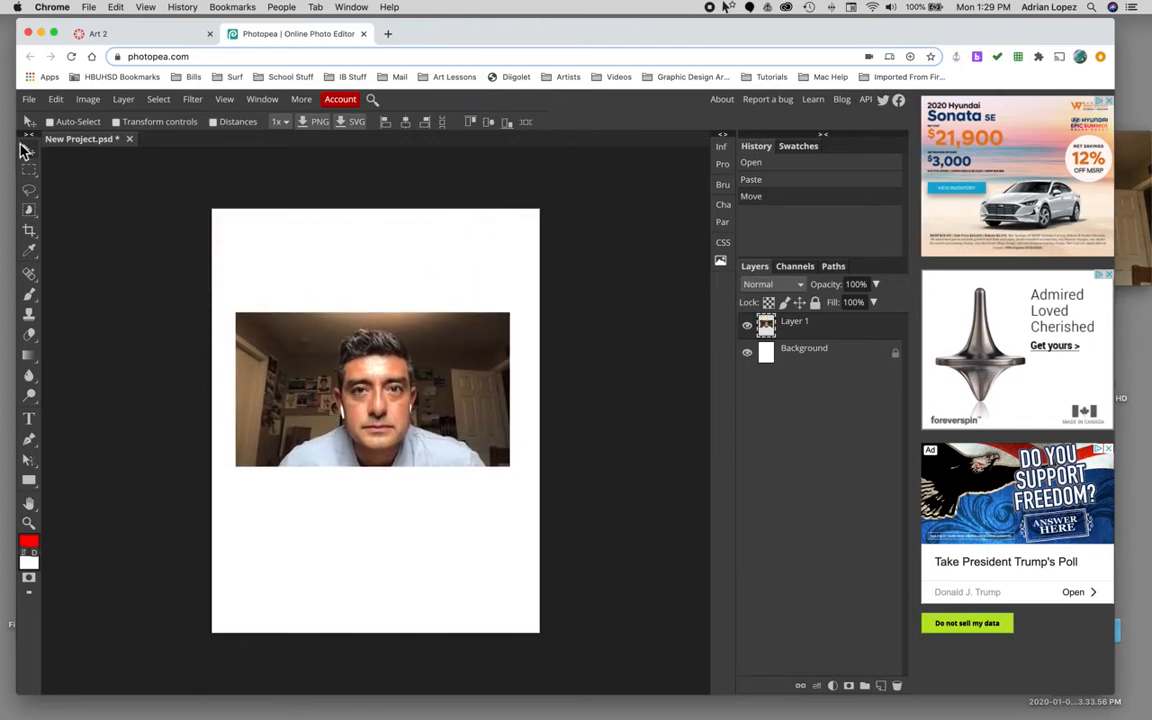
left_click_drag(373, 405, 377, 383)
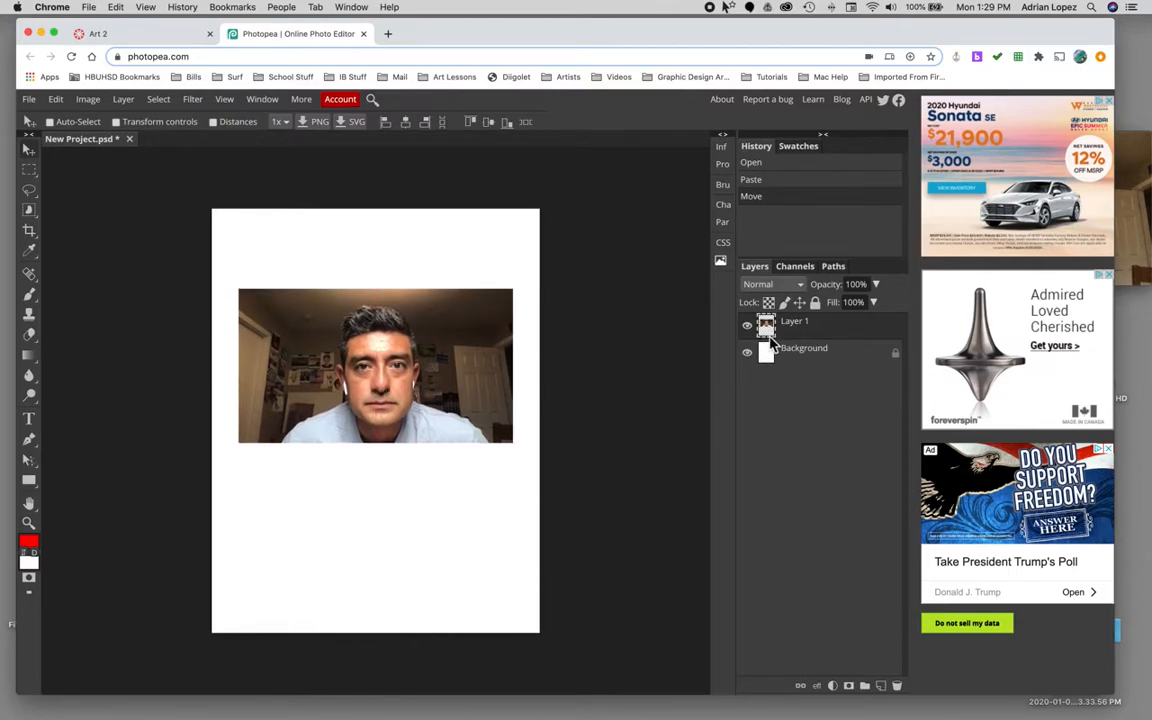
Step: Toggle the Background layer's visibility off and on, and turn its full lock on and back off
left_click(747, 356)
left_click(747, 356)
left_click(749, 356)
left_click(749, 356)
left_click(790, 360)
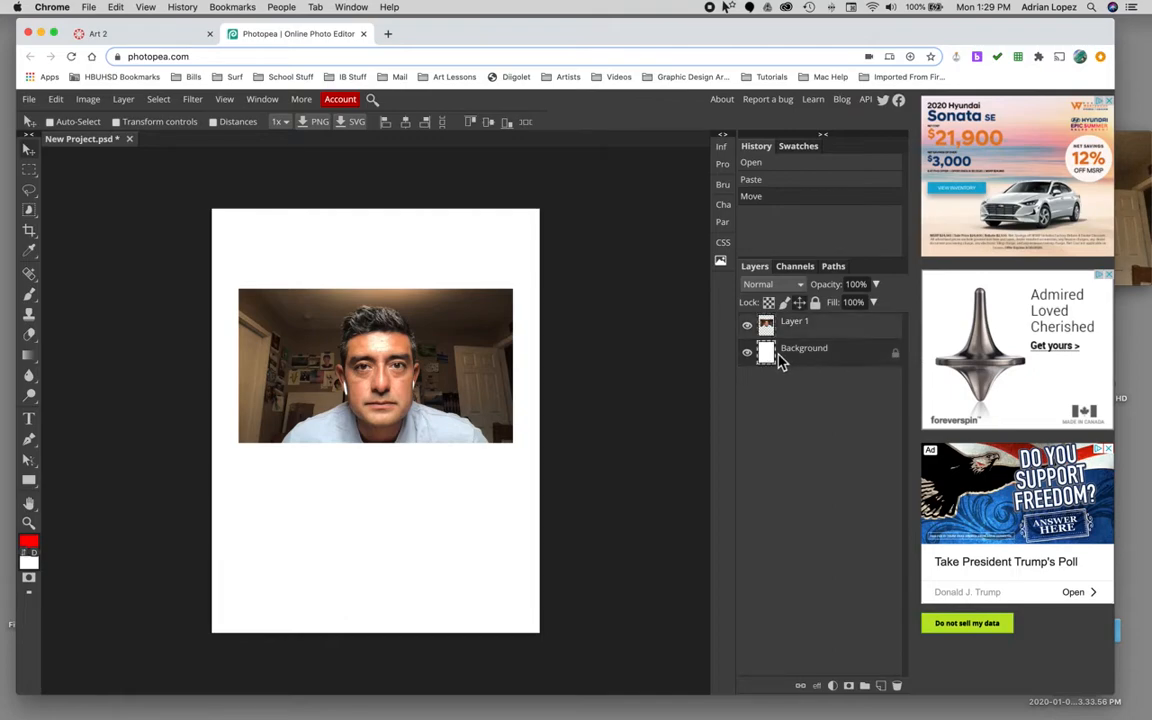
left_click(815, 303)
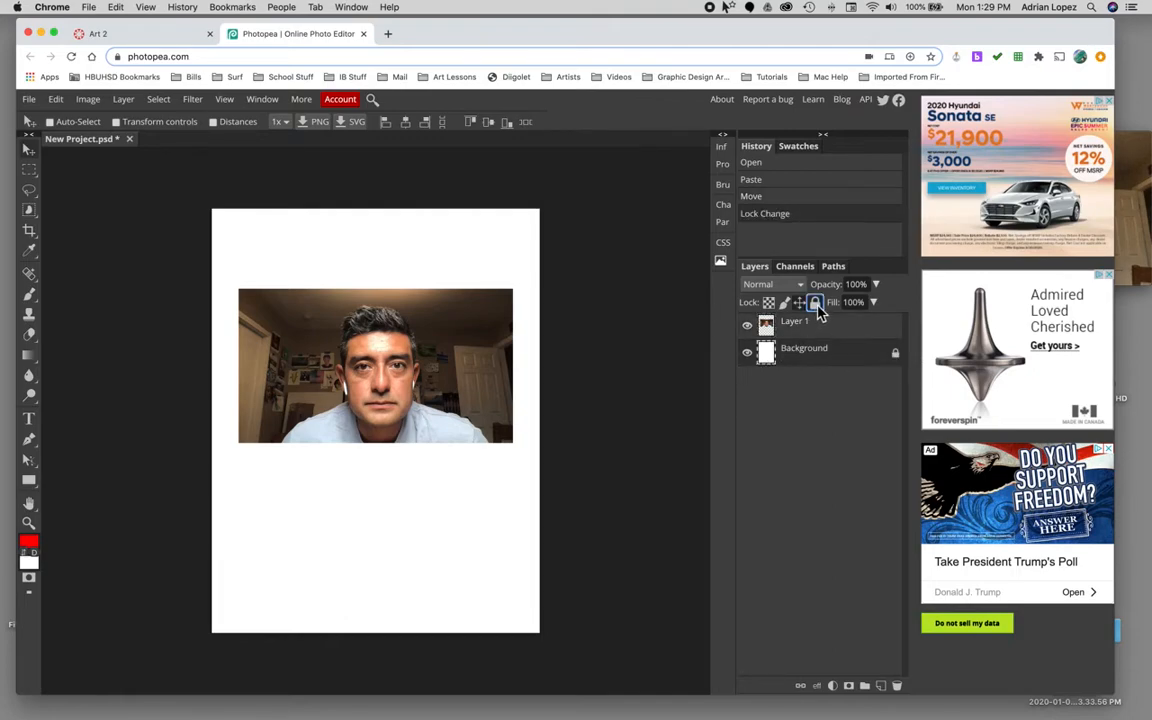
left_click(815, 303)
Step: Select Layer 1 and hide the Background layer
left_click(815, 335)
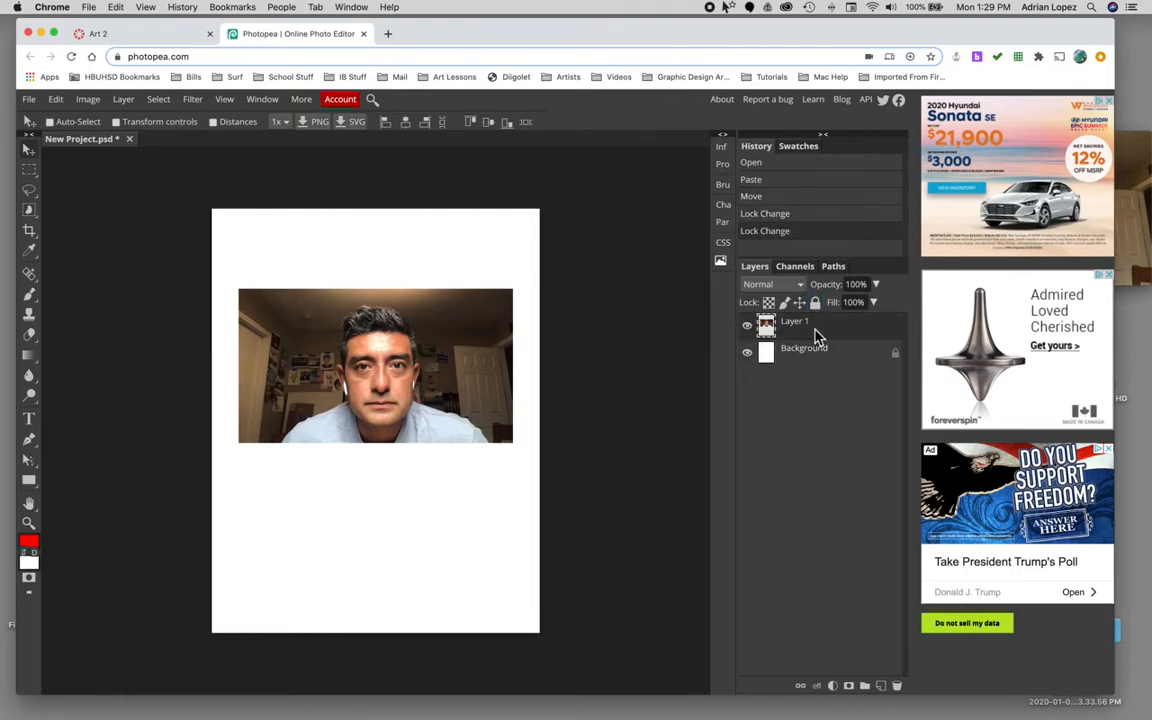
left_click(747, 353)
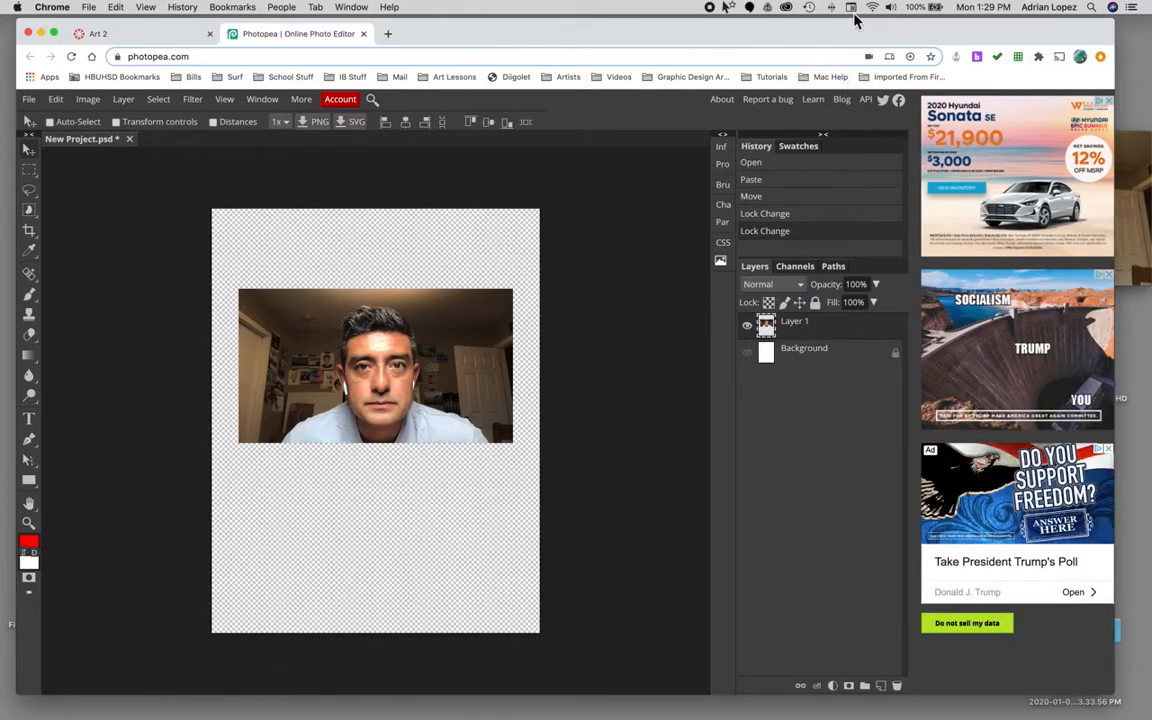
Step: Switch to System Preferences and check the Keyboard setting for showing keyboard and emoji viewers in the menu bar
mouse_move(648, 703)
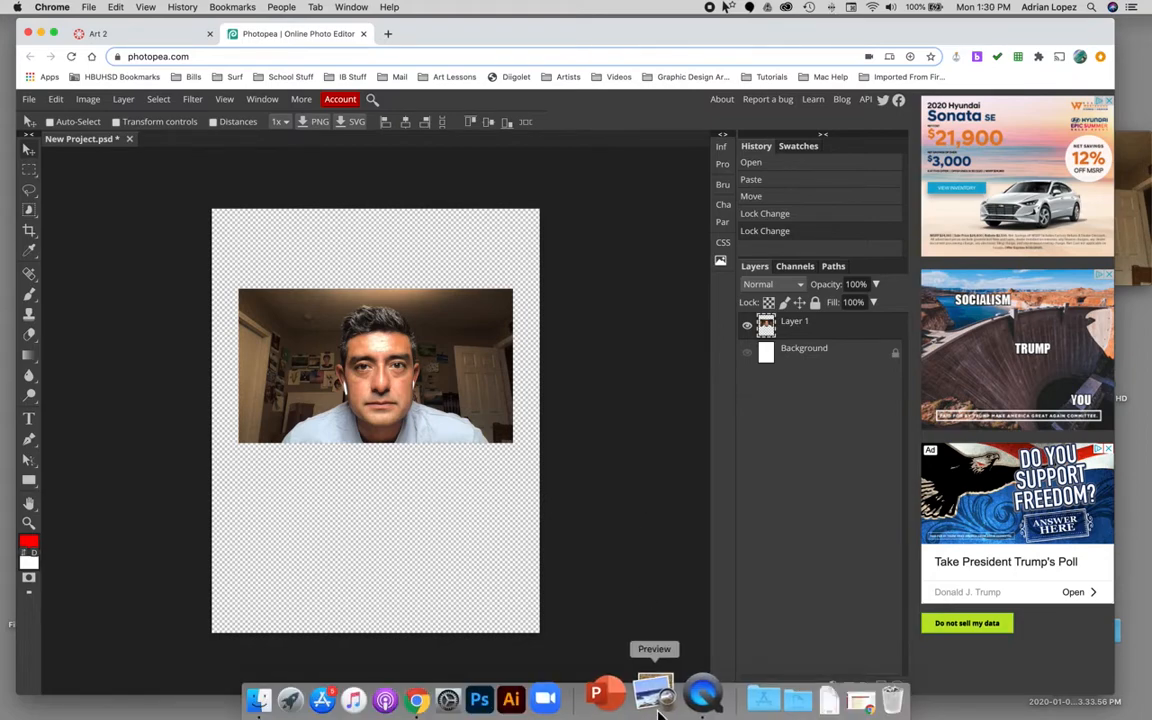
left_click(456, 693)
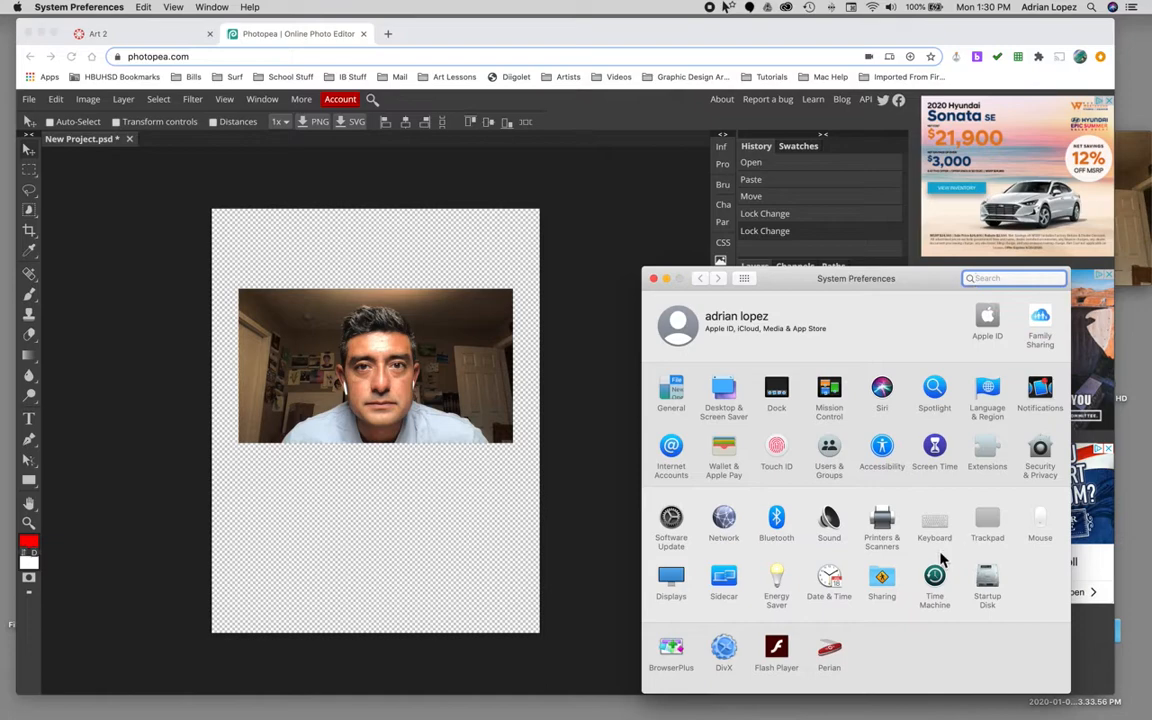
left_click(938, 530)
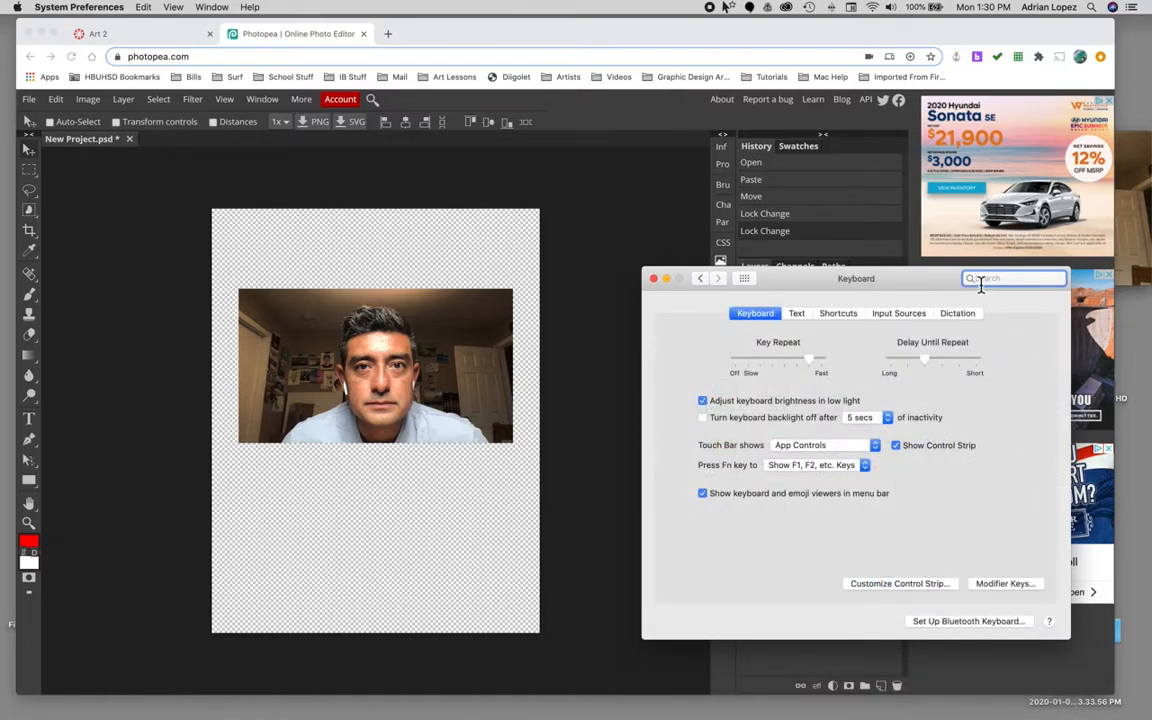
left_click(864, 122)
Step: Show the macOS Keyboard Viewer and move it clear of the photo on the canvas
left_click(851, 7)
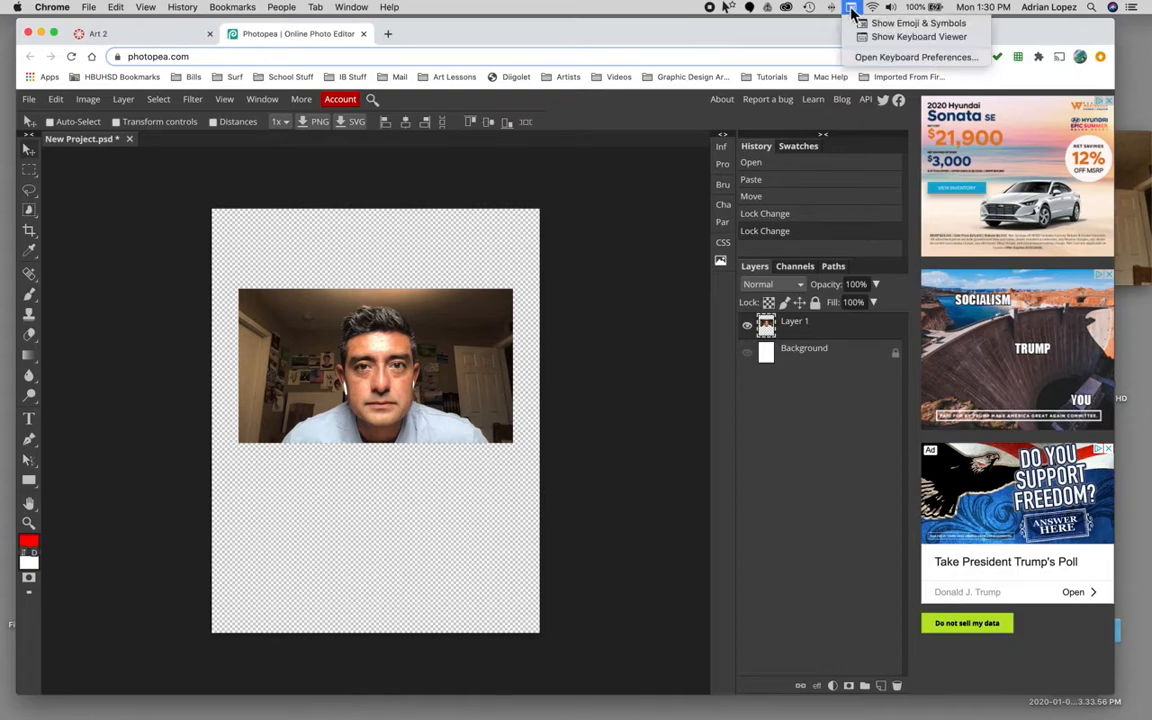
left_click(882, 37)
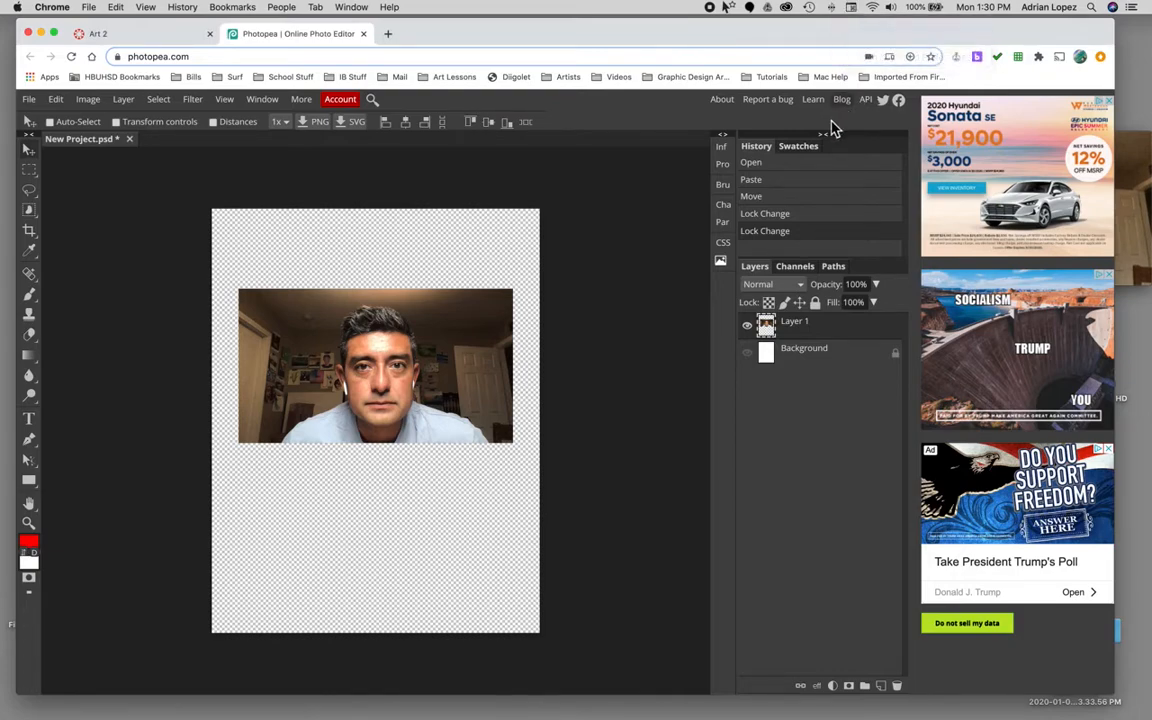
left_click_drag(609, 301, 711, 115)
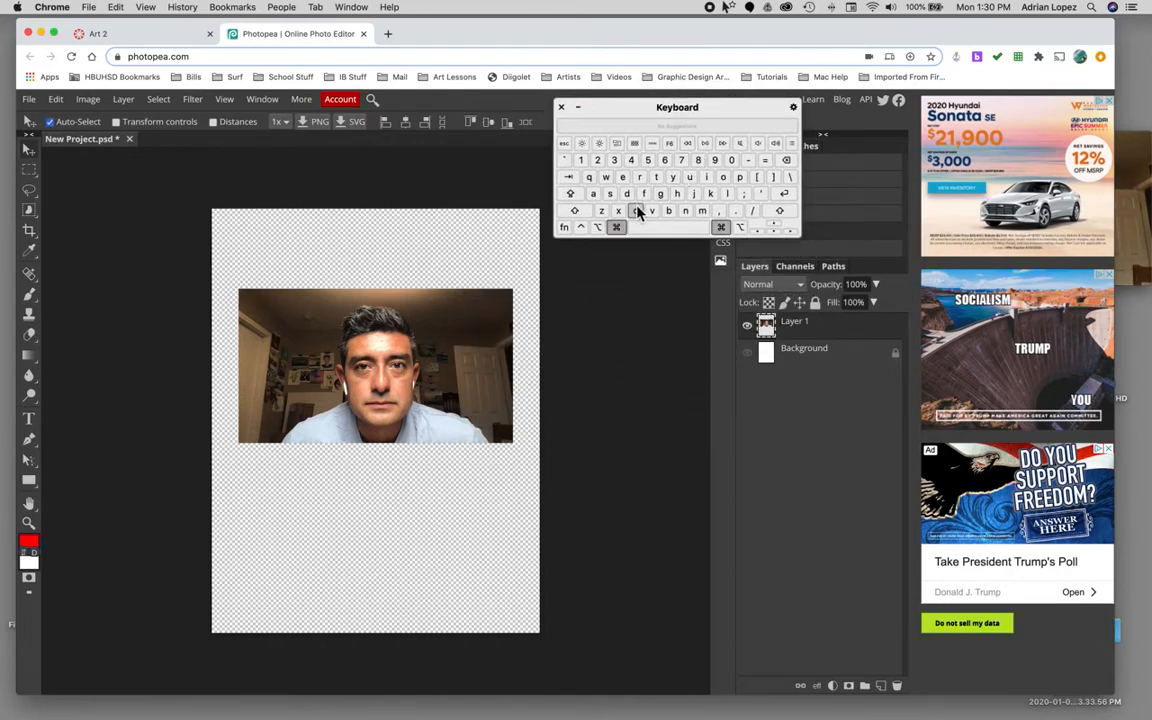
Step: Erase a tall strip of wall from the left part of the Layer 1 photo with the Eraser Tool
key("super+equal")
key("super+equal")
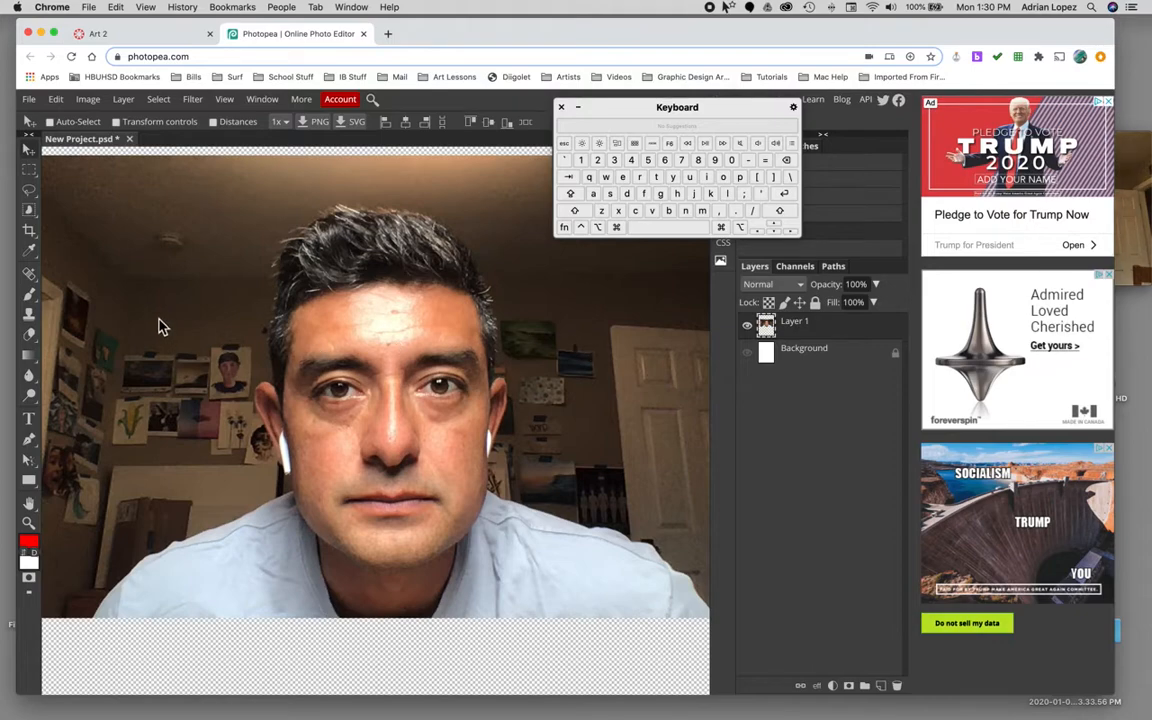
left_click(30, 338)
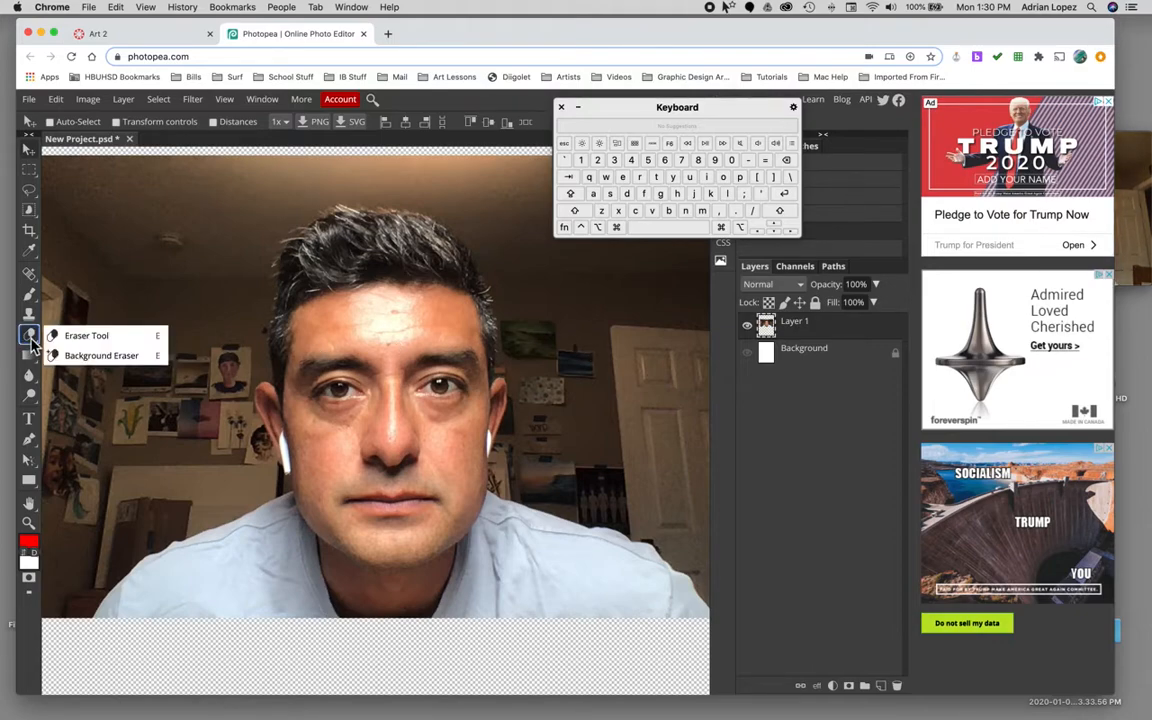
left_click(31, 340)
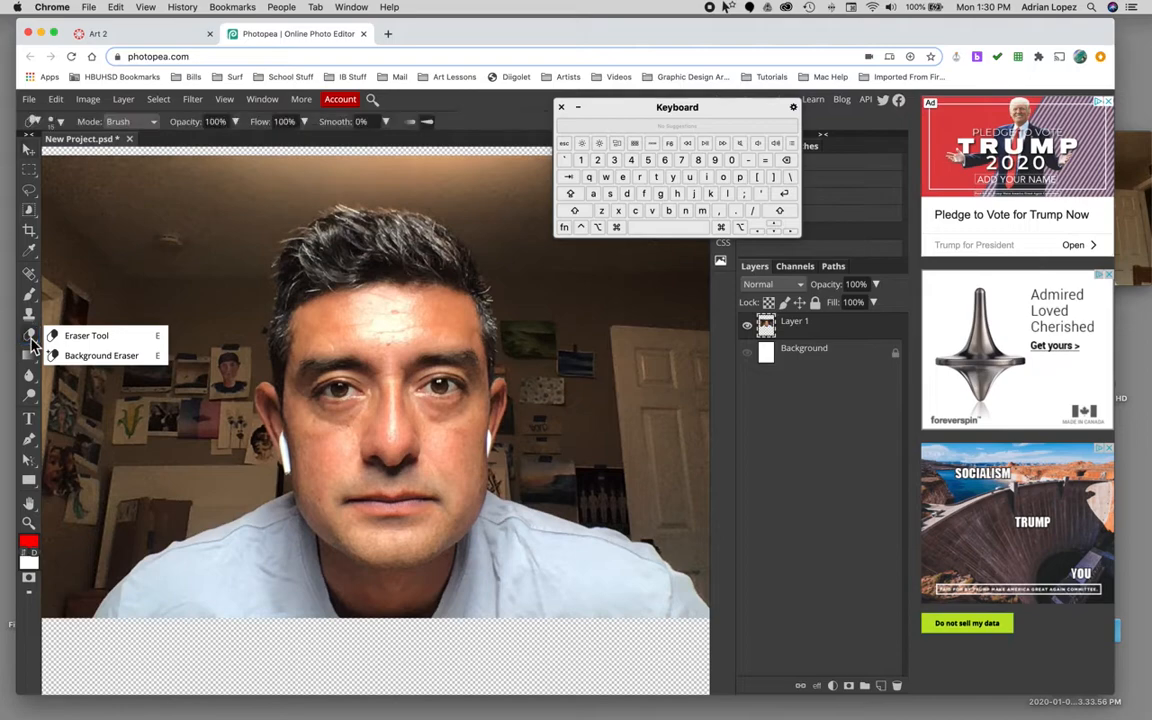
left_click(87, 335)
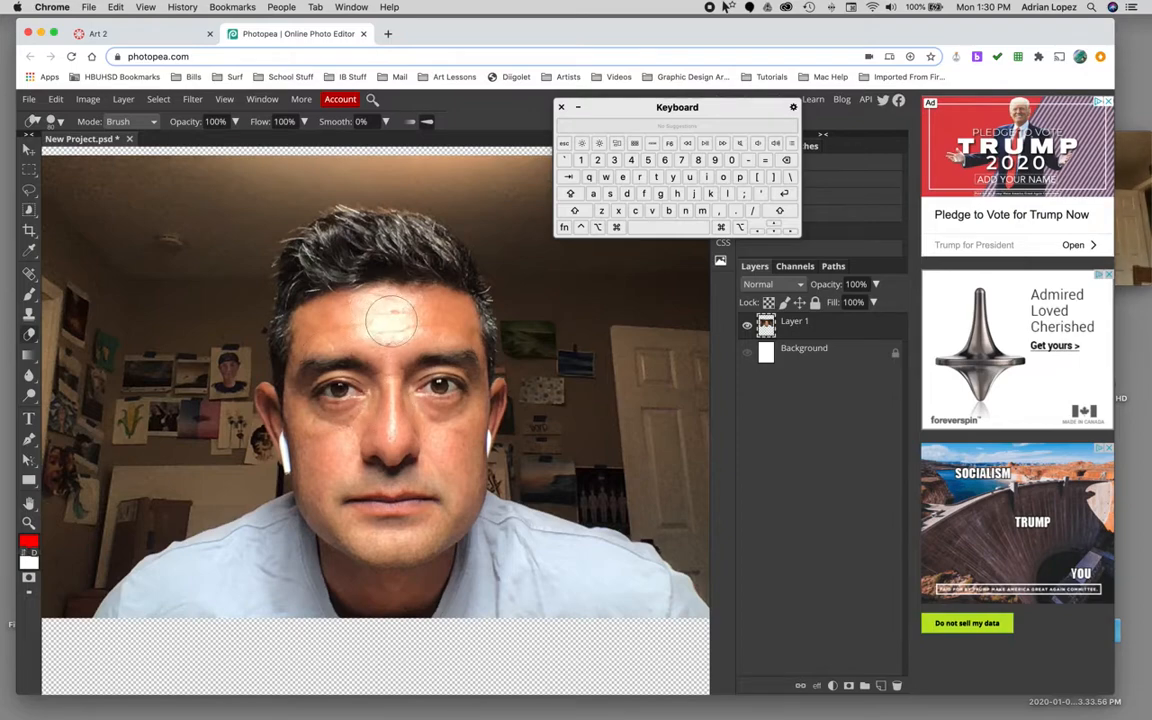
mouse_move(80, 180)
left_mouse_down()
mouse_move(95, 290)
mouse_move(140, 175)
mouse_move(85, 165)
mouse_move(75, 420)
mouse_move(115, 165)
mouse_move(88, 185)
left_mouse_up()
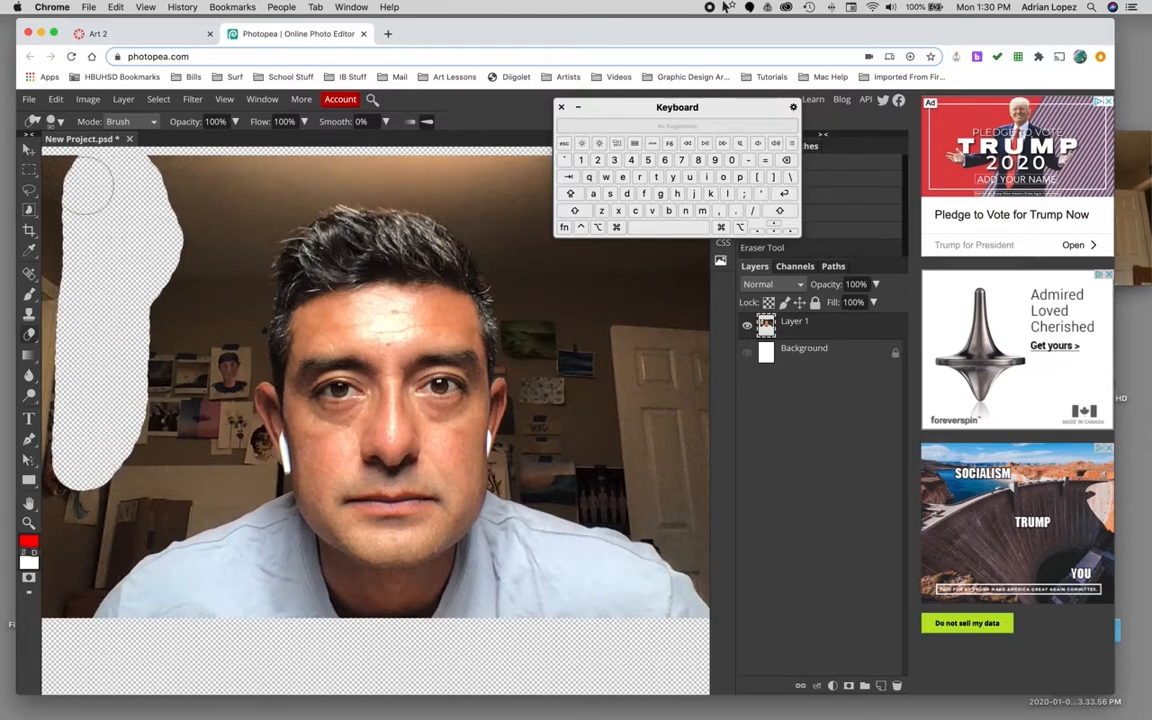
Step: Erase the outer room background all around the portrait, leaving a rough margin around the head and shoulders
scroll(88, 185, "left", 3)
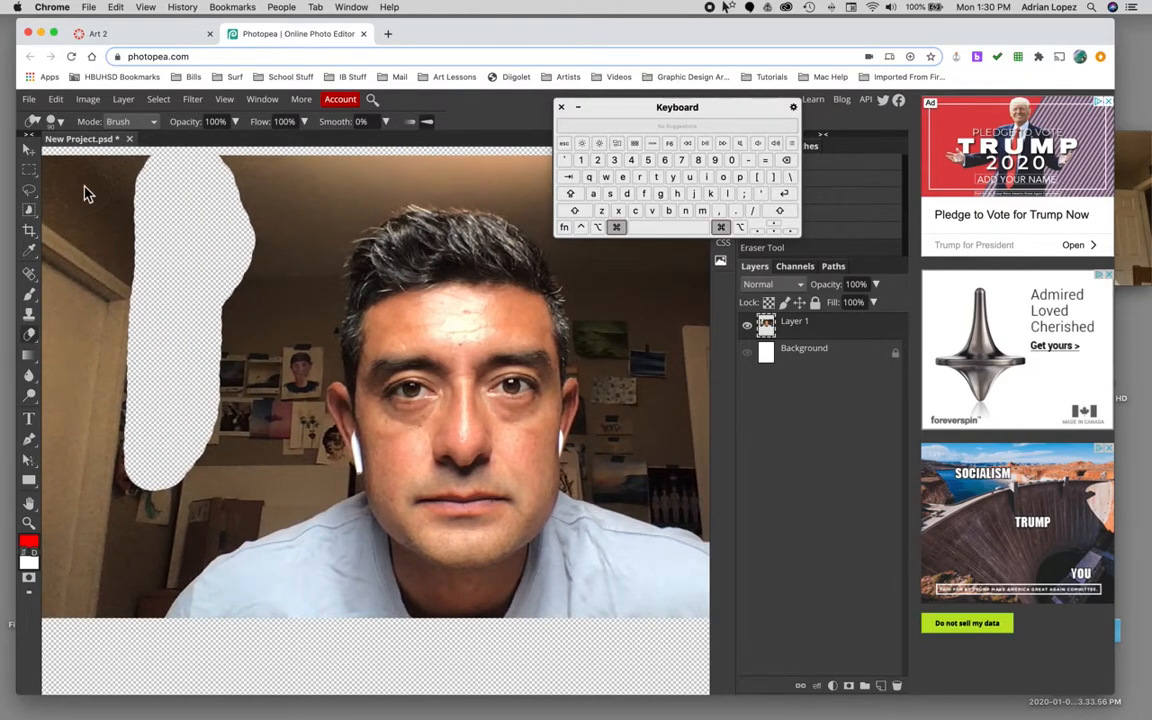
key("super+minus")
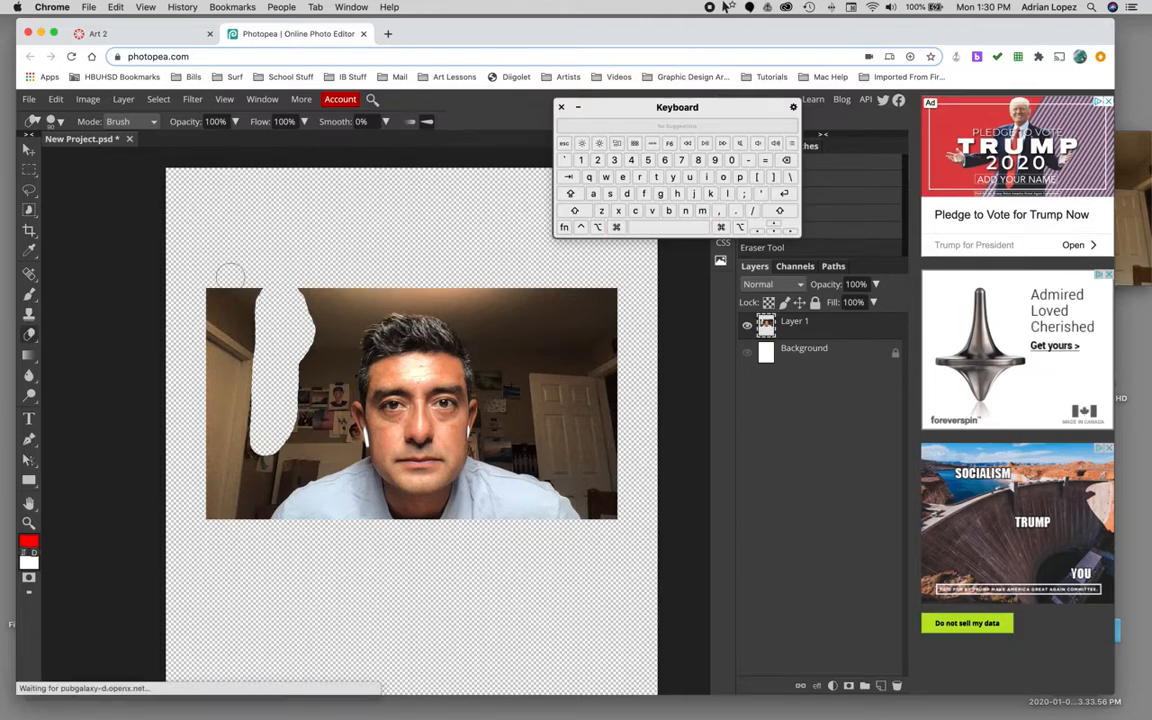
mouse_move(252, 278)
left_mouse_down()
mouse_move(209, 423)
mouse_move(202, 290)
mouse_move(219, 256)
mouse_move(228, 290)
mouse_move(210, 547)
mouse_move(234, 319)
mouse_move(250, 281)
mouse_move(240, 527)
mouse_move(254, 476)
mouse_move(296, 411)
mouse_move(309, 286)
mouse_move(622, 294)
mouse_move(632, 302)
mouse_move(624, 445)
mouse_move(597, 277)
mouse_move(604, 376)
mouse_move(586, 394)
mouse_move(547, 298)
mouse_move(578, 344)
mouse_move(584, 387)
left_mouse_up()
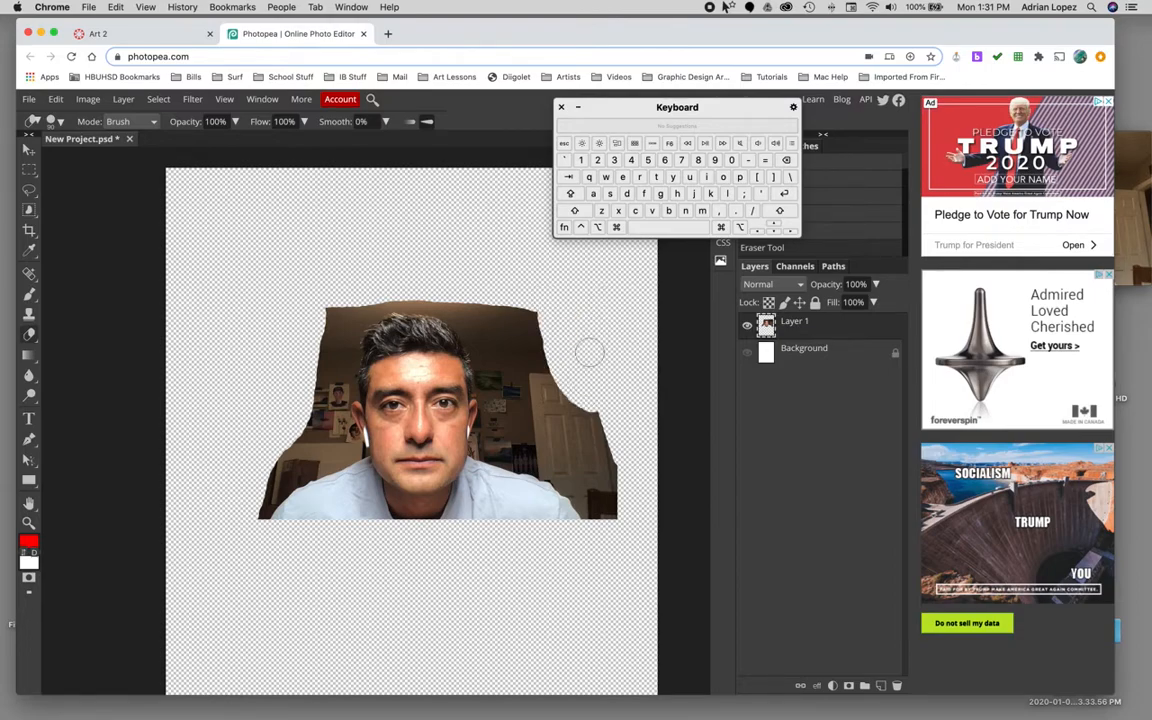
mouse_move(626, 501)
left_mouse_down()
mouse_move(589, 404)
mouse_move(518, 301)
mouse_move(542, 329)
mouse_move(542, 380)
mouse_move(609, 518)
mouse_move(571, 391)
mouse_move(549, 368)
left_mouse_up()
mouse_move(476, 301)
left_mouse_down()
mouse_move(525, 331)
mouse_move(532, 354)
mouse_move(466, 304)
left_mouse_up()
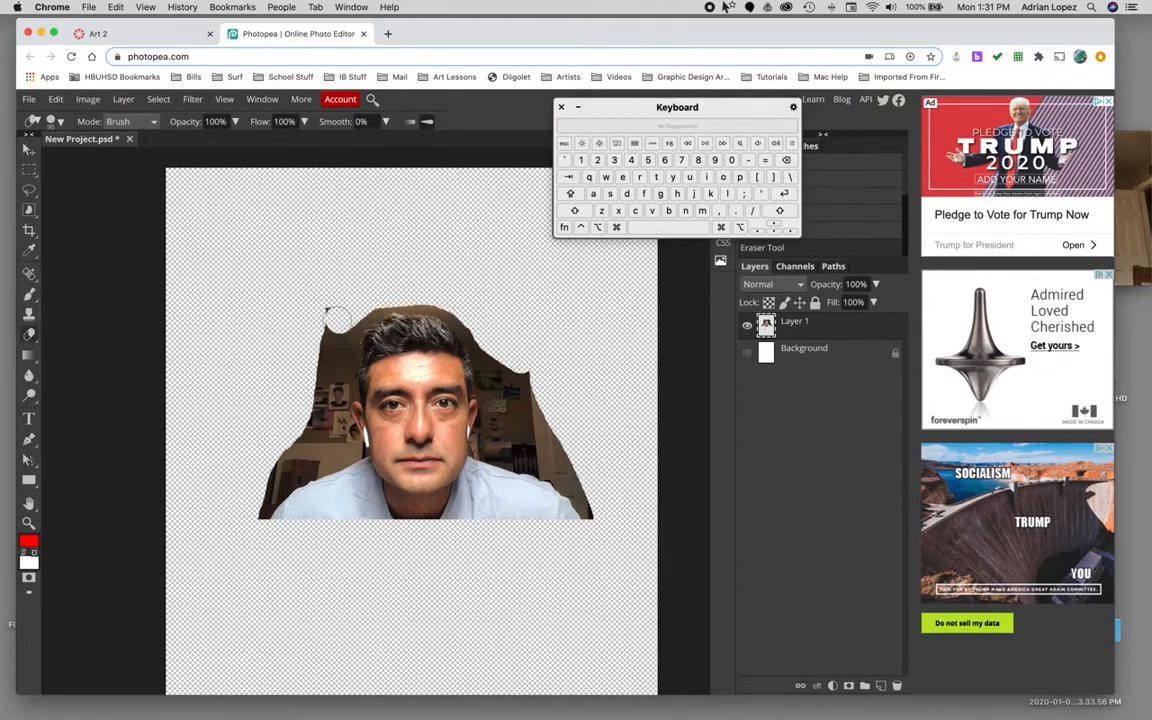
left_click(327, 352)
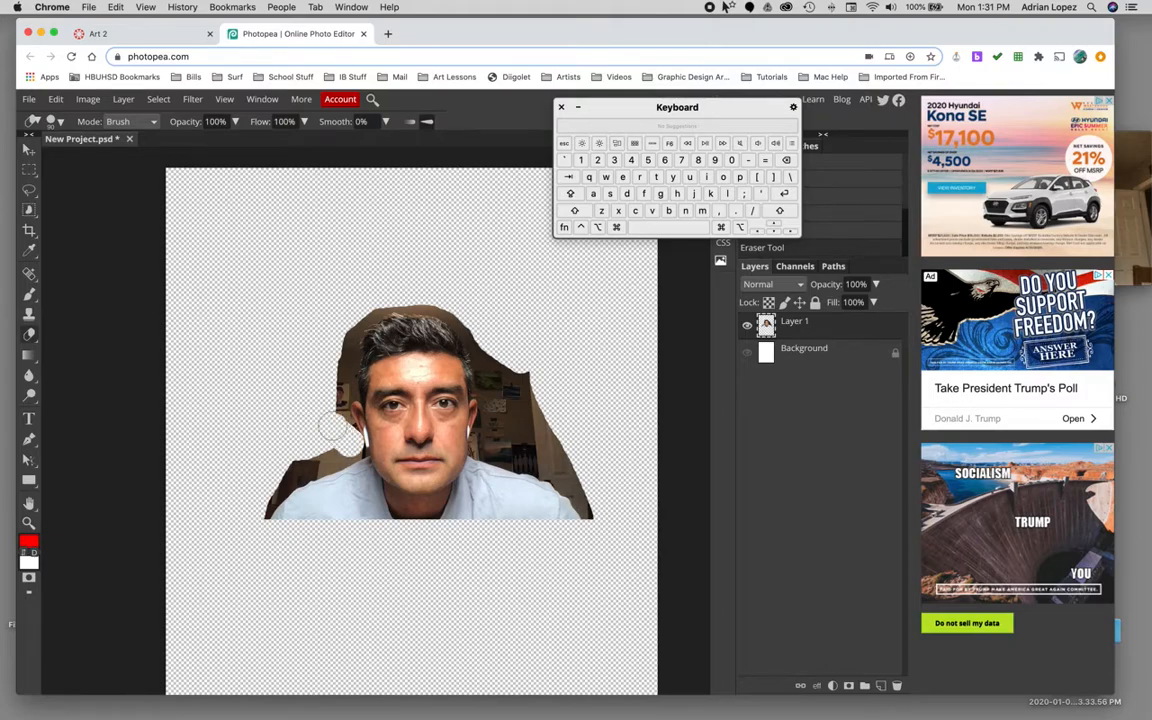
Step: Try an eraser stroke into the side of the face, undo it, and review the undo and step commands
left_click_drag(350, 408, 373, 416)
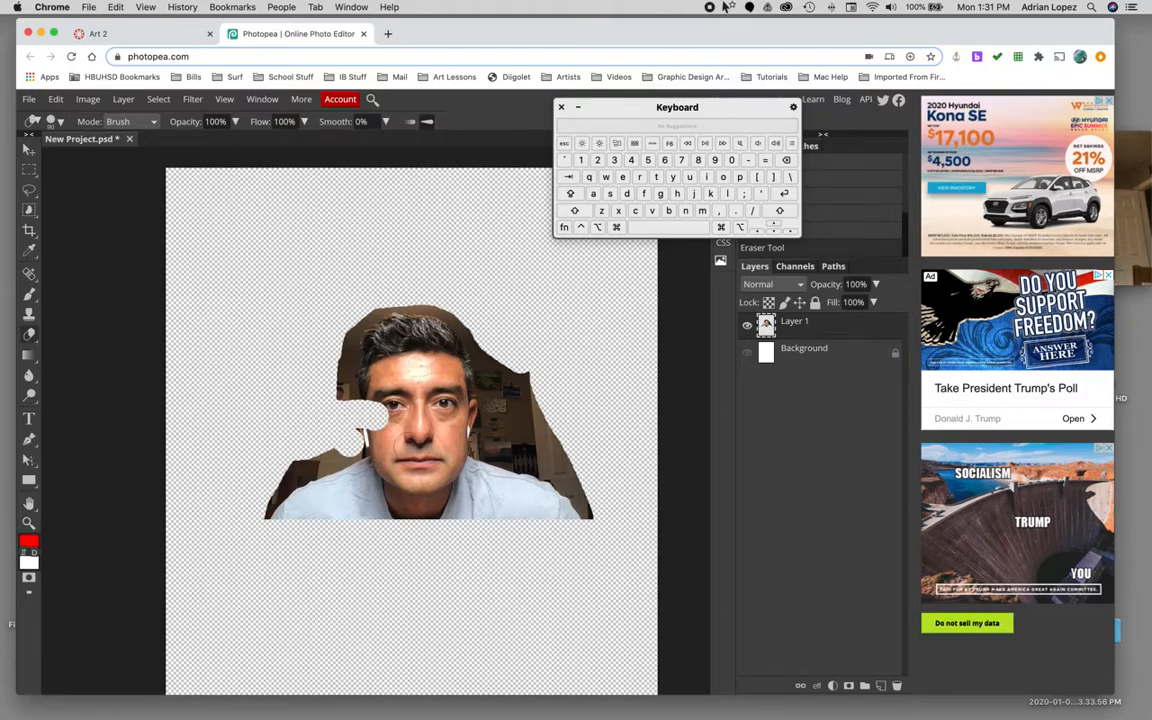
key("super+z")
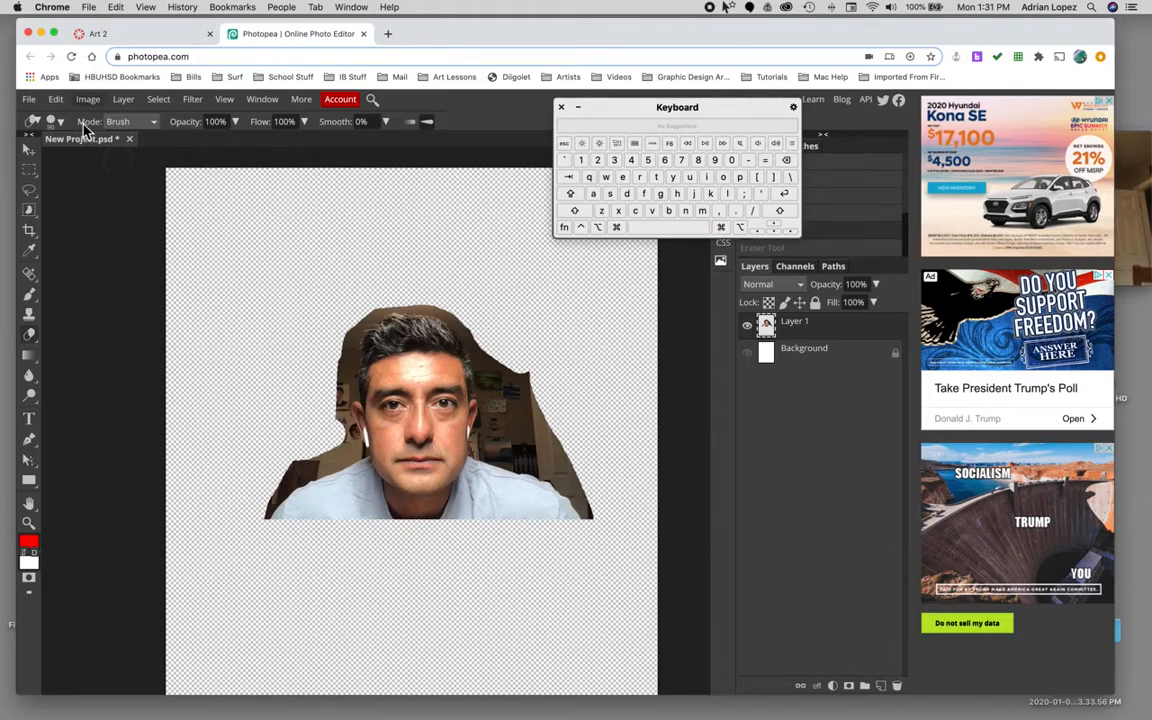
left_click(30, 100)
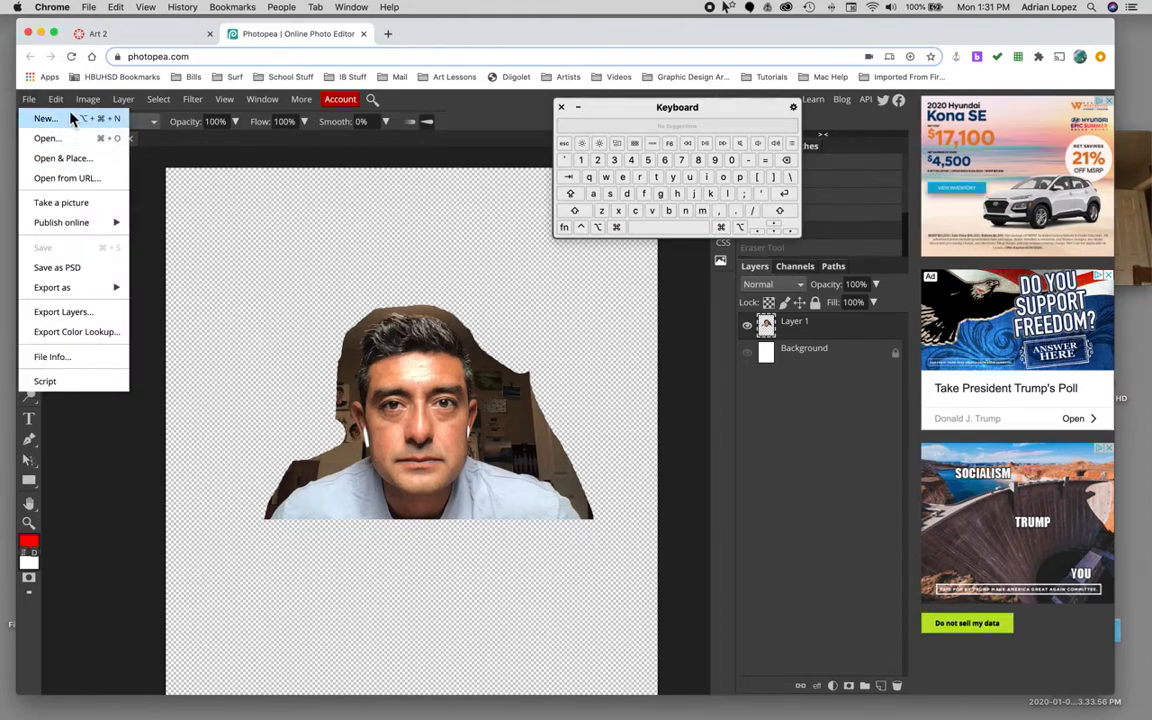
left_click(60, 101)
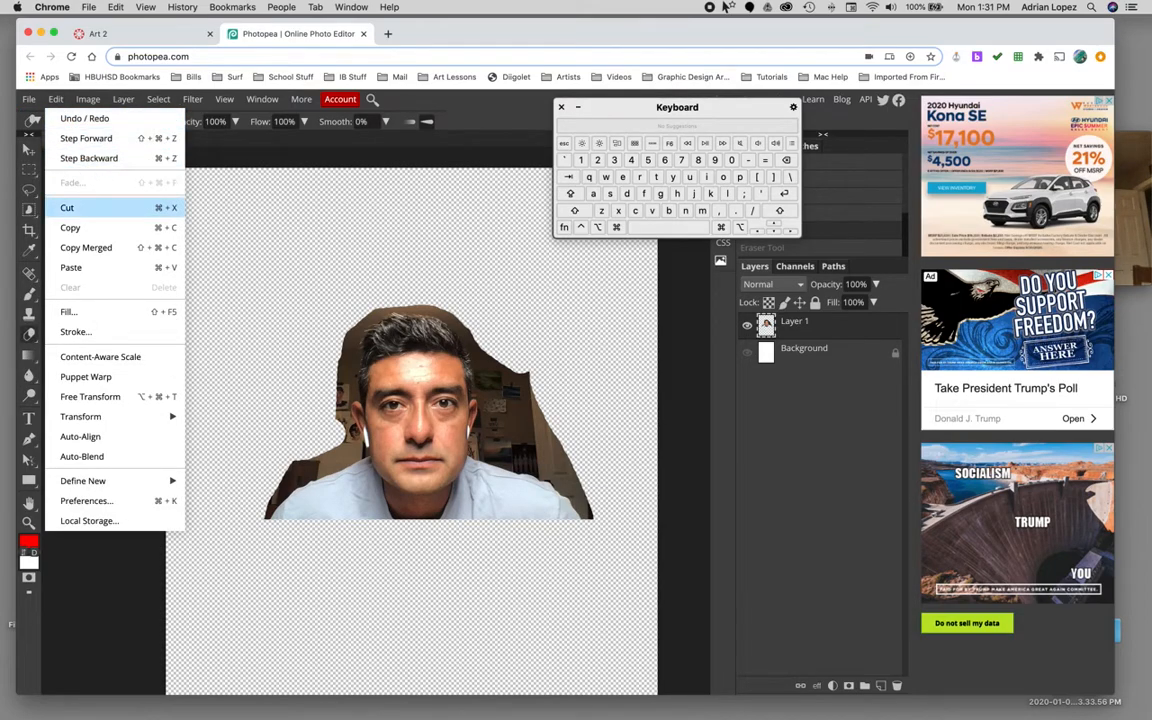
left_click(329, 391)
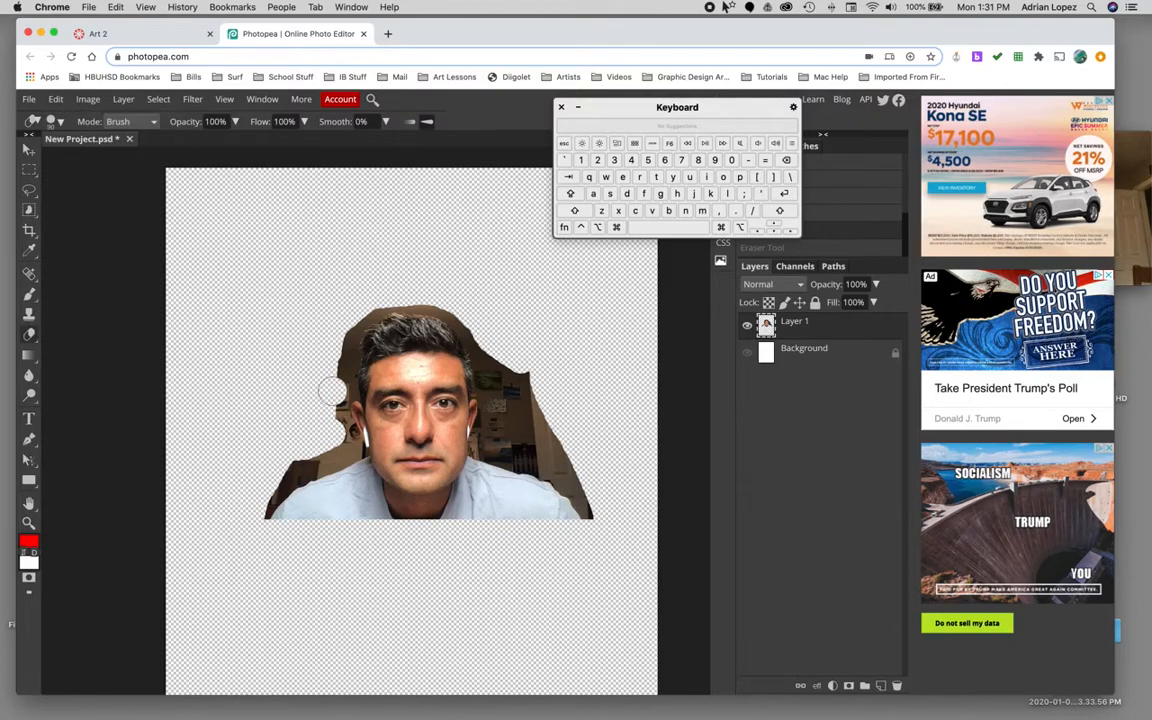
Step: Trim the leftover background closer to the shoulders, the sides of the head and the hair with the Eraser Tool
left_click_drag(297, 455, 250, 518)
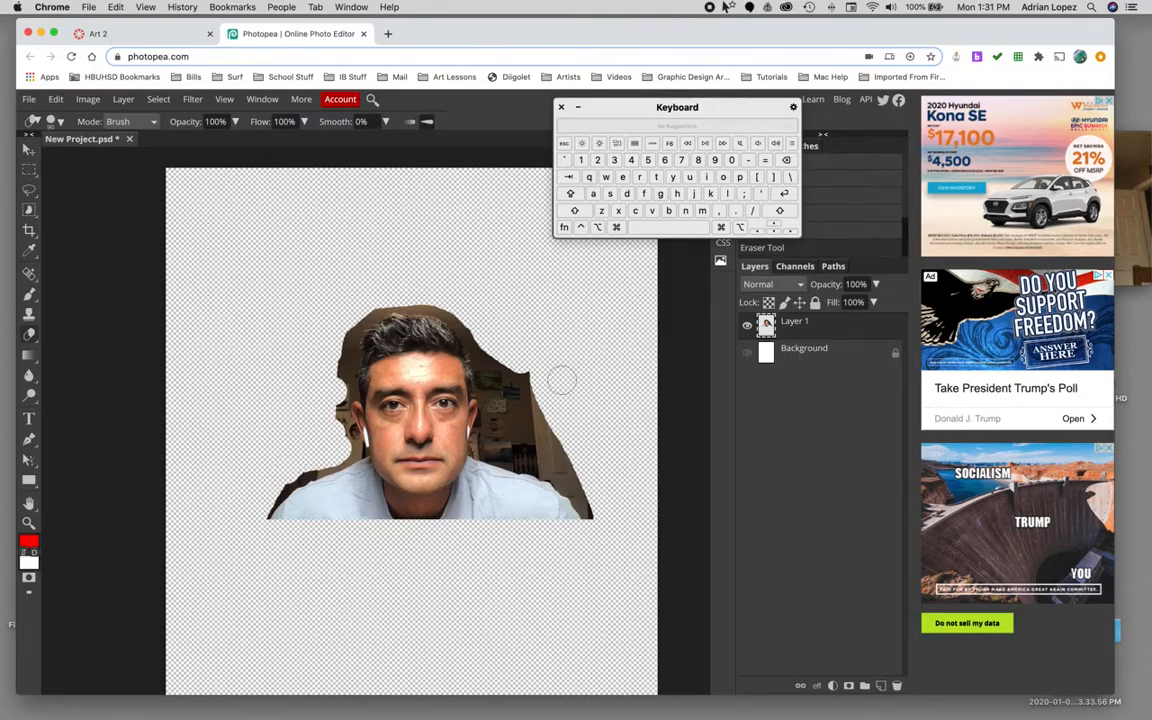
mouse_move(547, 370)
left_mouse_down()
mouse_move(514, 408)
mouse_move(530, 389)
mouse_move(530, 411)
mouse_move(597, 512)
left_mouse_up()
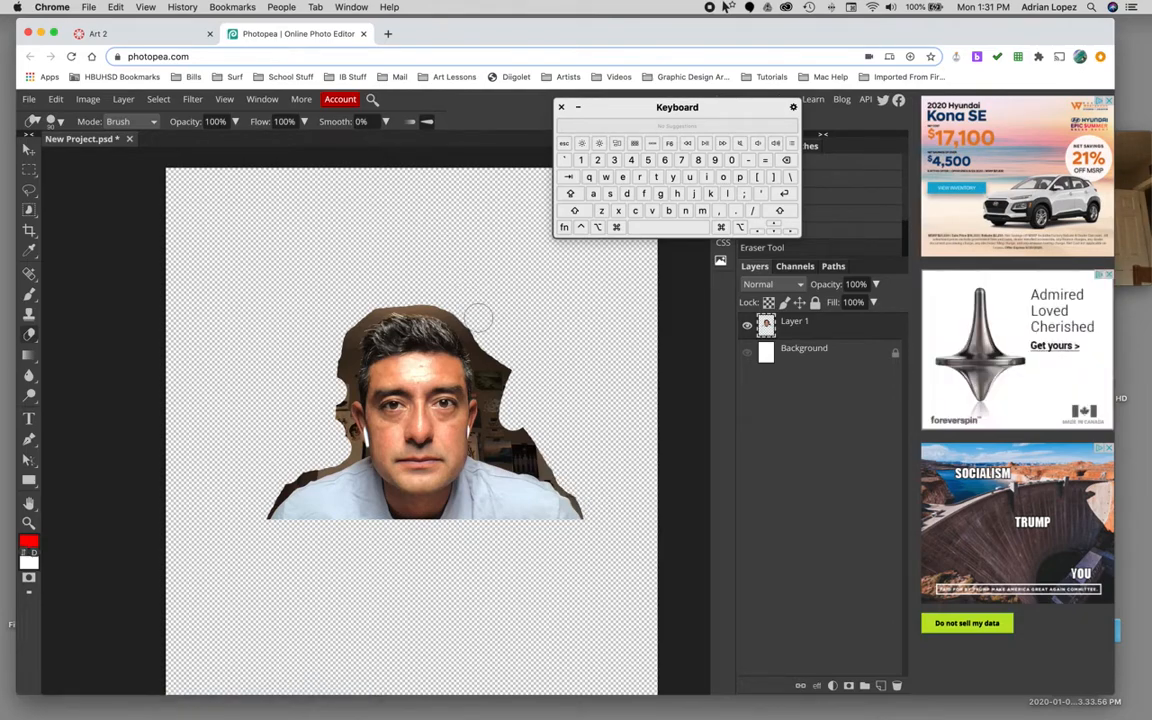
mouse_move(489, 344)
left_mouse_down()
mouse_move(509, 434)
mouse_move(538, 443)
mouse_move(520, 424)
mouse_move(560, 462)
mouse_move(491, 435)
left_mouse_up()
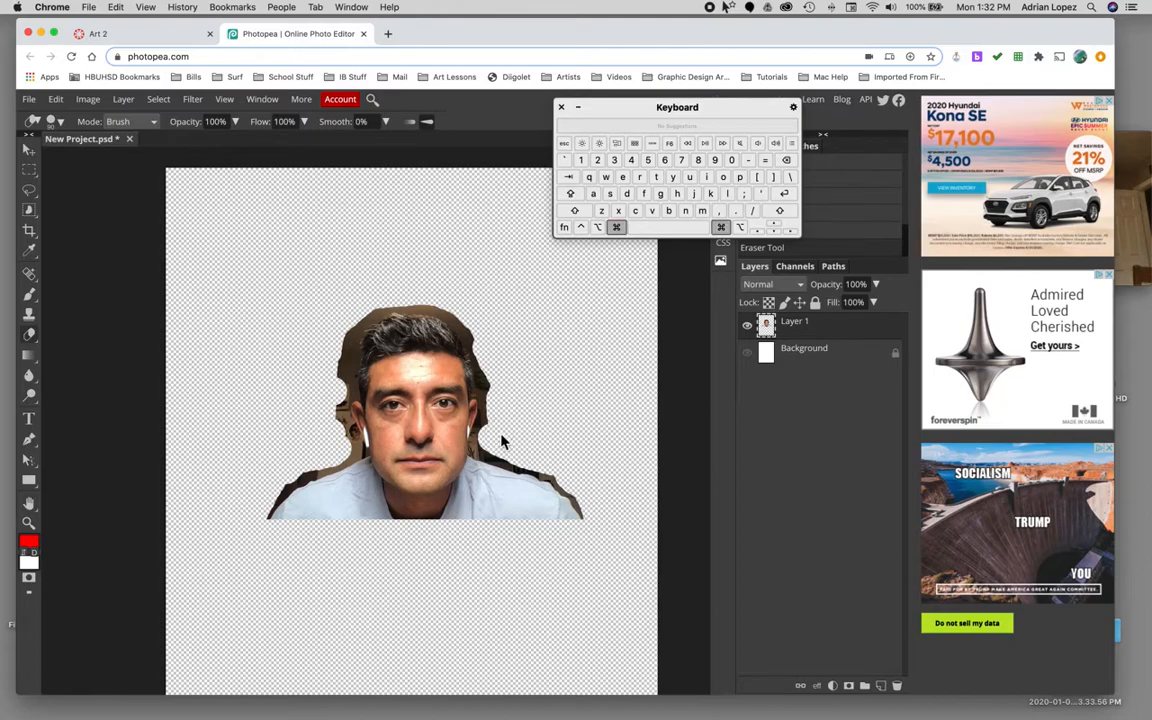
key("super+equal")
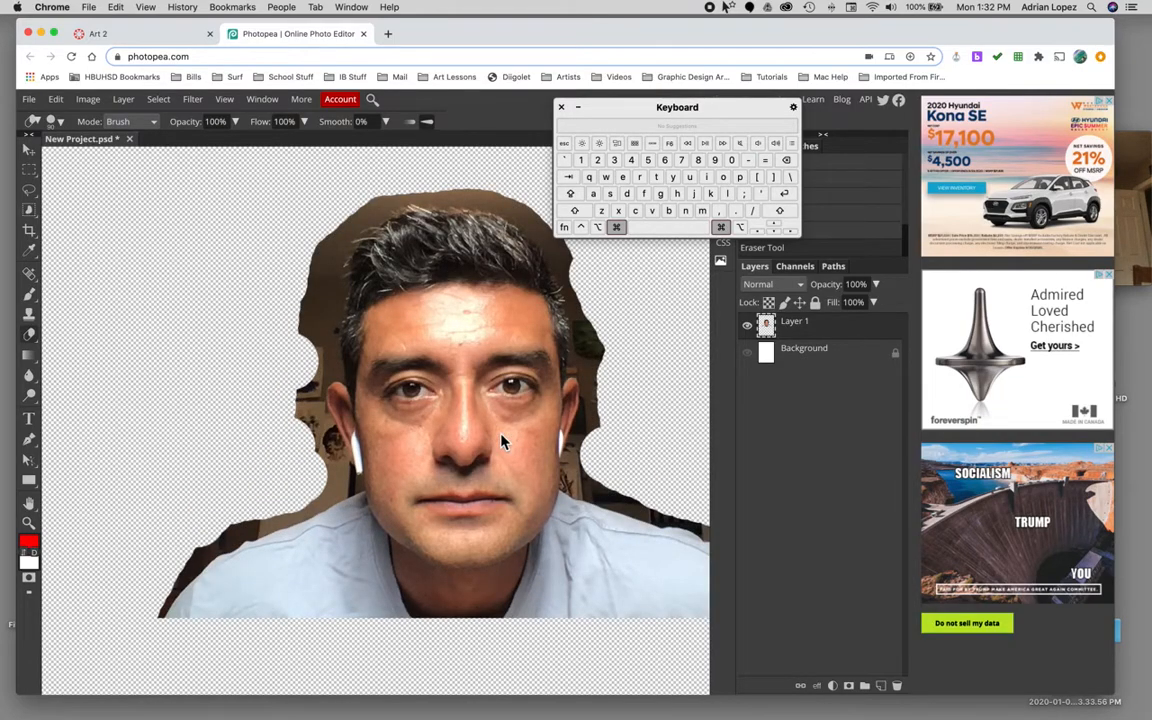
mouse_move(311, 234)
left_mouse_down()
mouse_move(285, 395)
mouse_move(285, 432)
mouse_move(307, 460)
mouse_move(253, 498)
left_mouse_up()
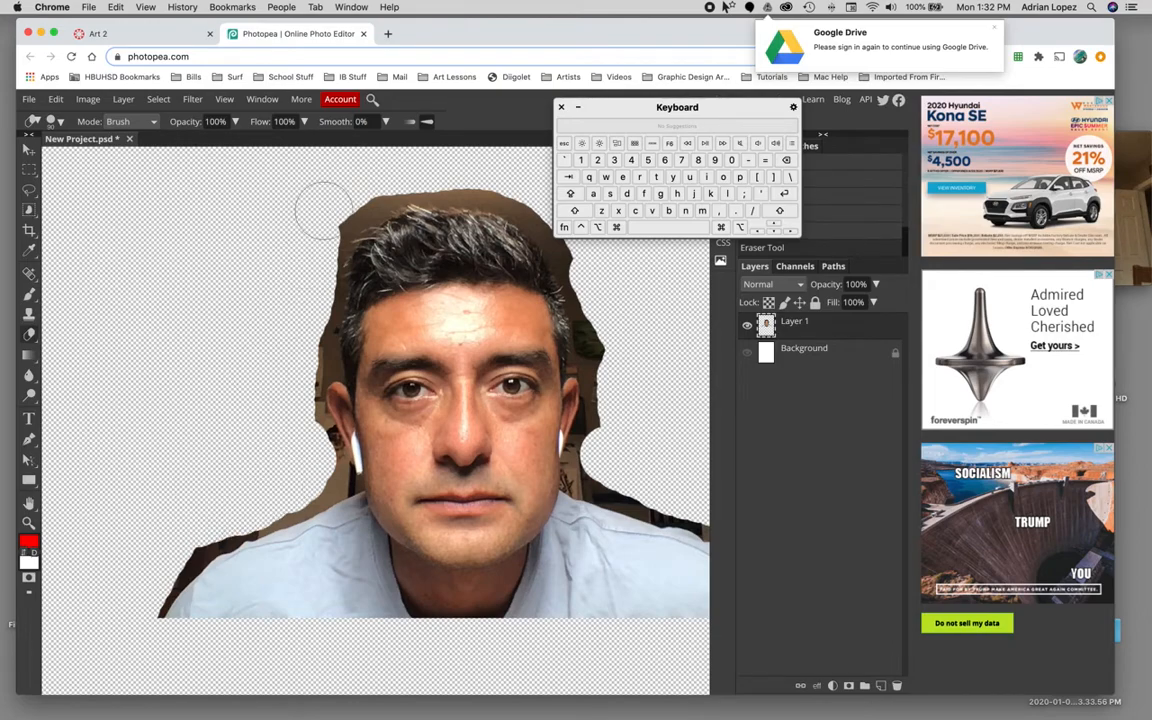
mouse_move(323, 211)
left_mouse_down()
mouse_move(365, 165)
mouse_move(420, 160)
mouse_move(528, 186)
left_mouse_up()
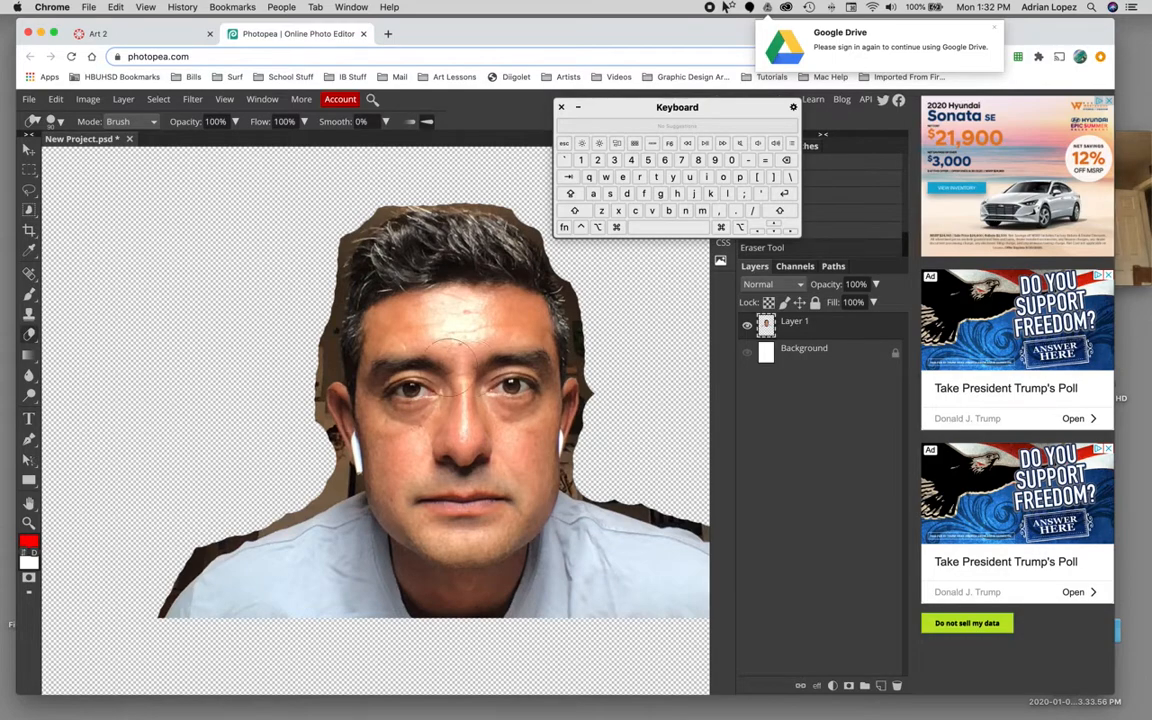
Step: Select the dark background strip along the photo's left shoulder with Quick Selection, clear it, and deselect
left_click(30, 215)
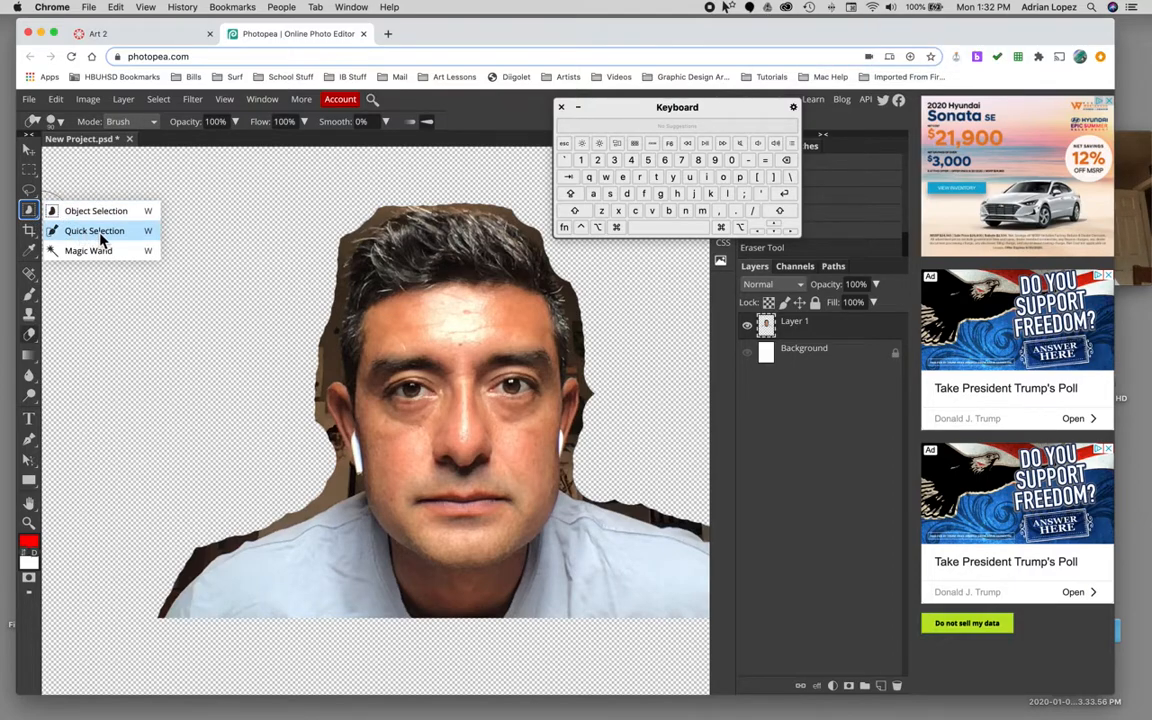
left_click(86, 236)
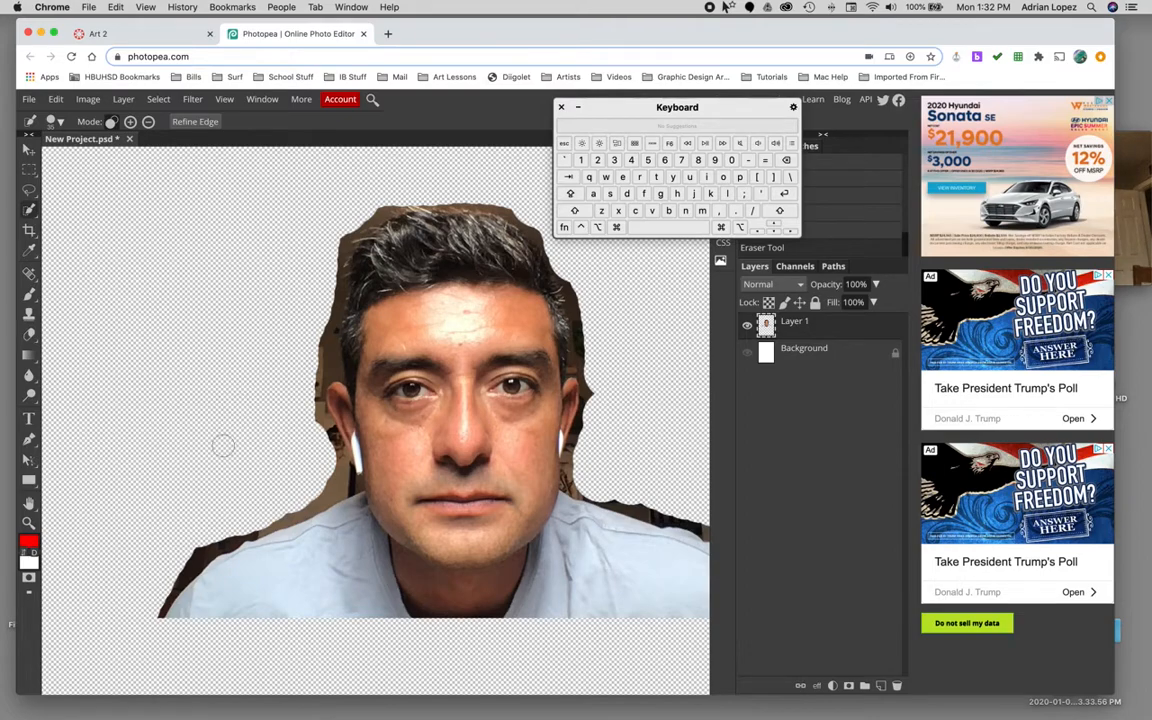
left_click(212, 534)
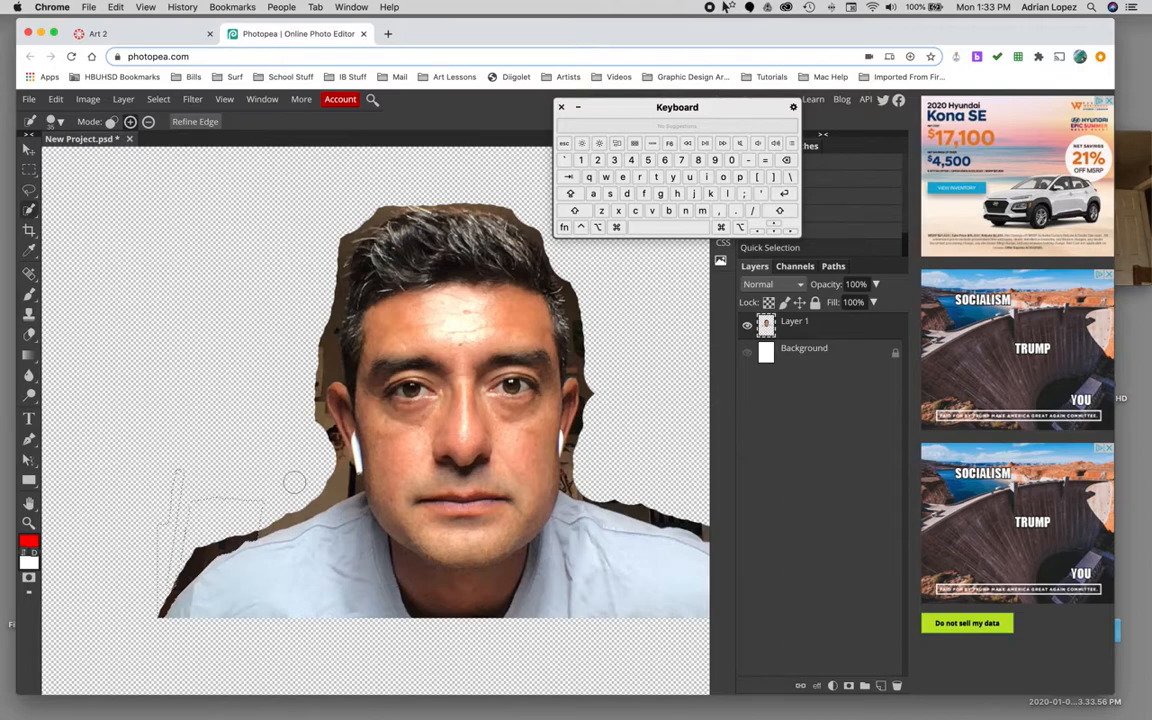
key("super")
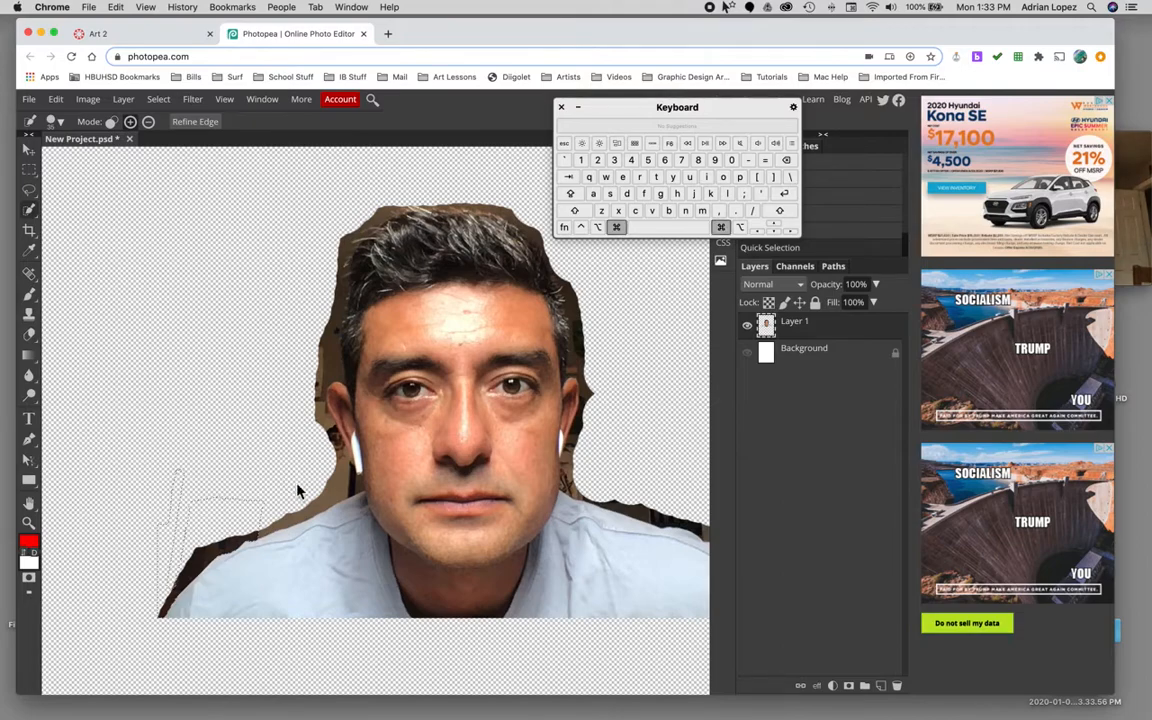
key("super+equal")
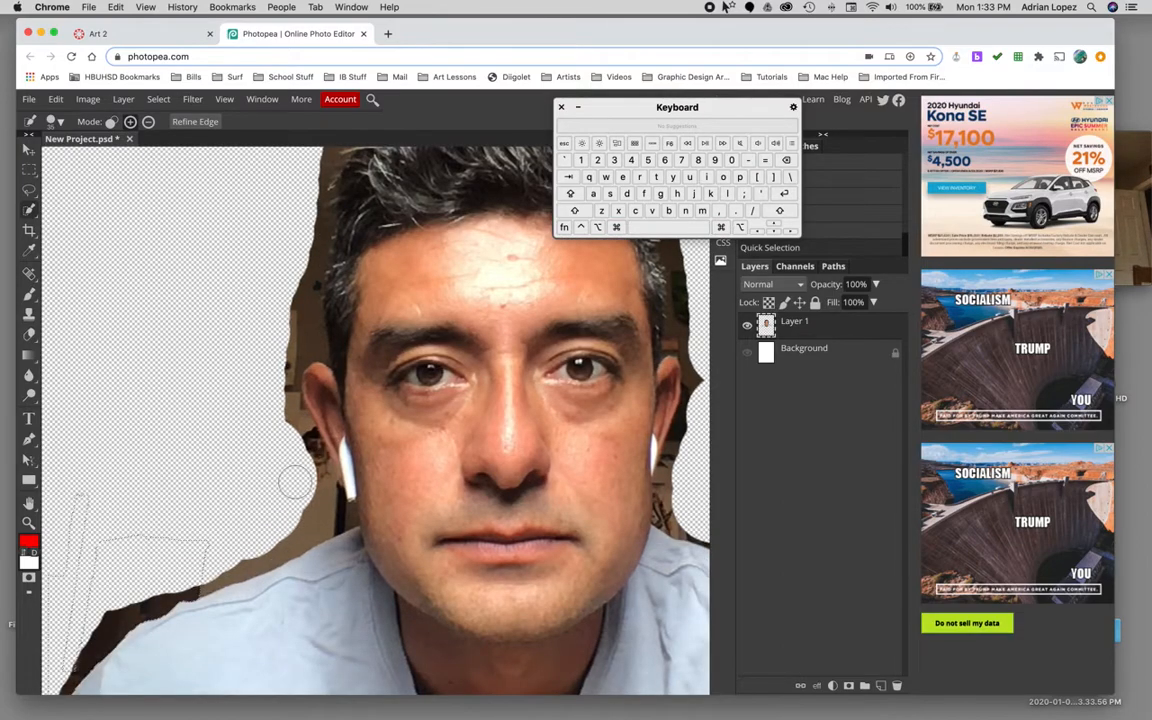
scroll(295, 482, "down", 3)
scroll(295, 482, "left", 3)
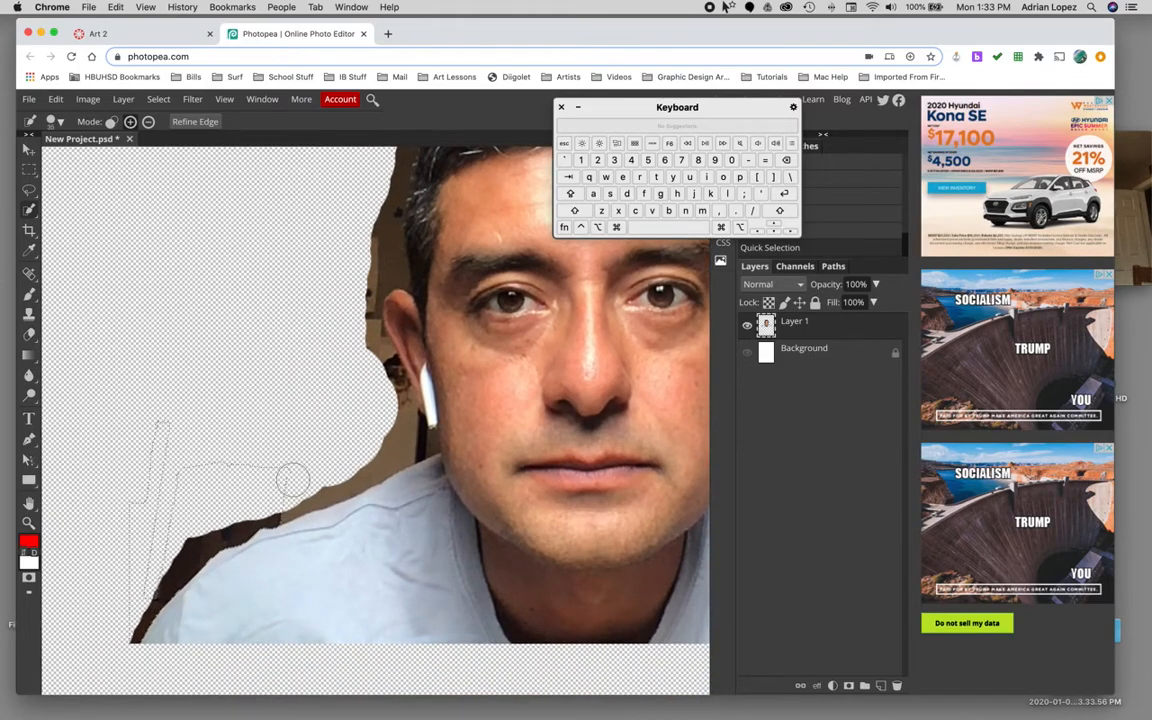
key("Delete")
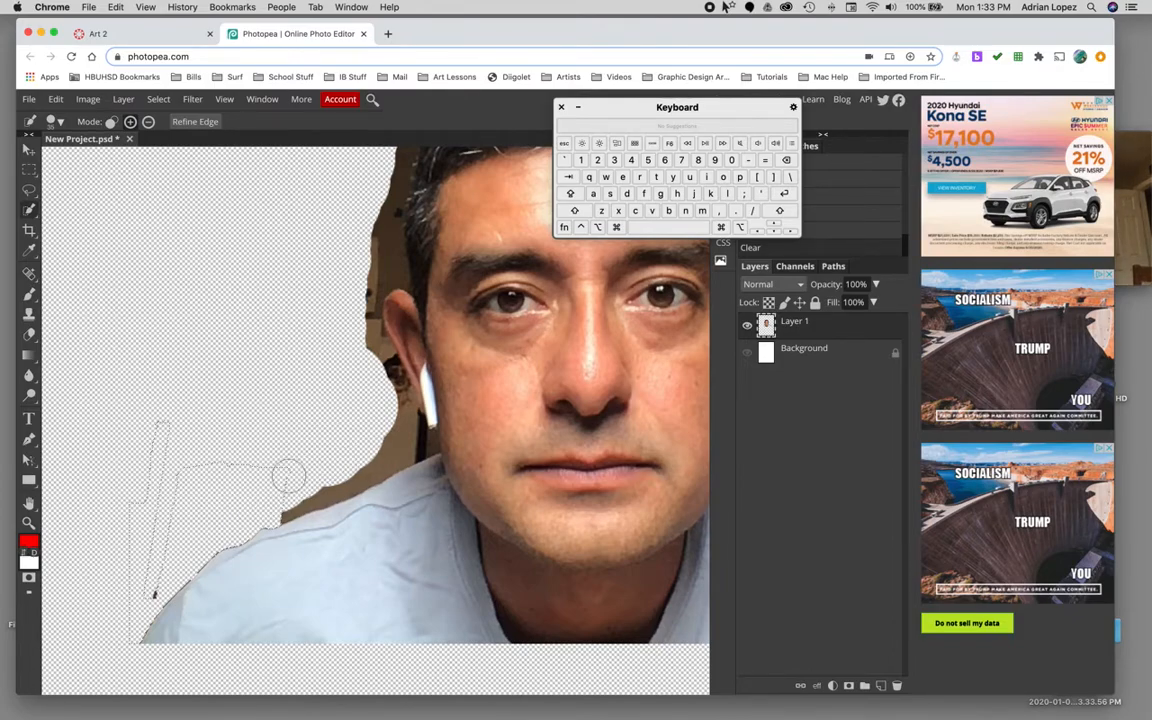
key("super")
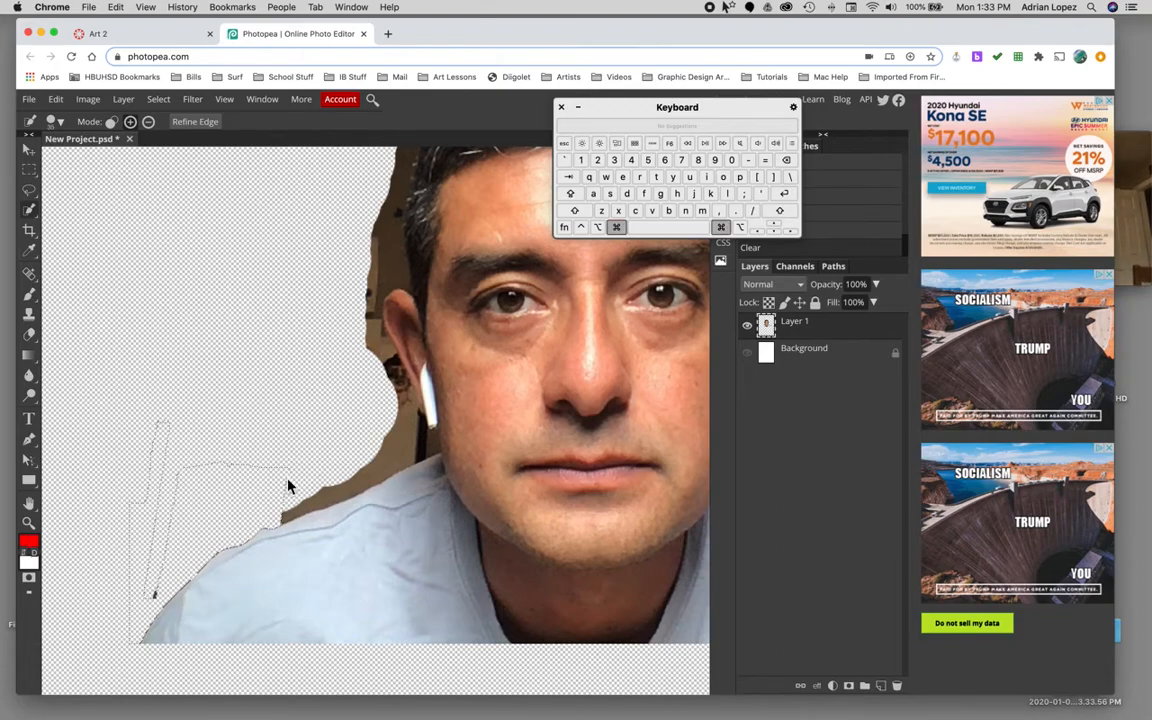
key("super+d")
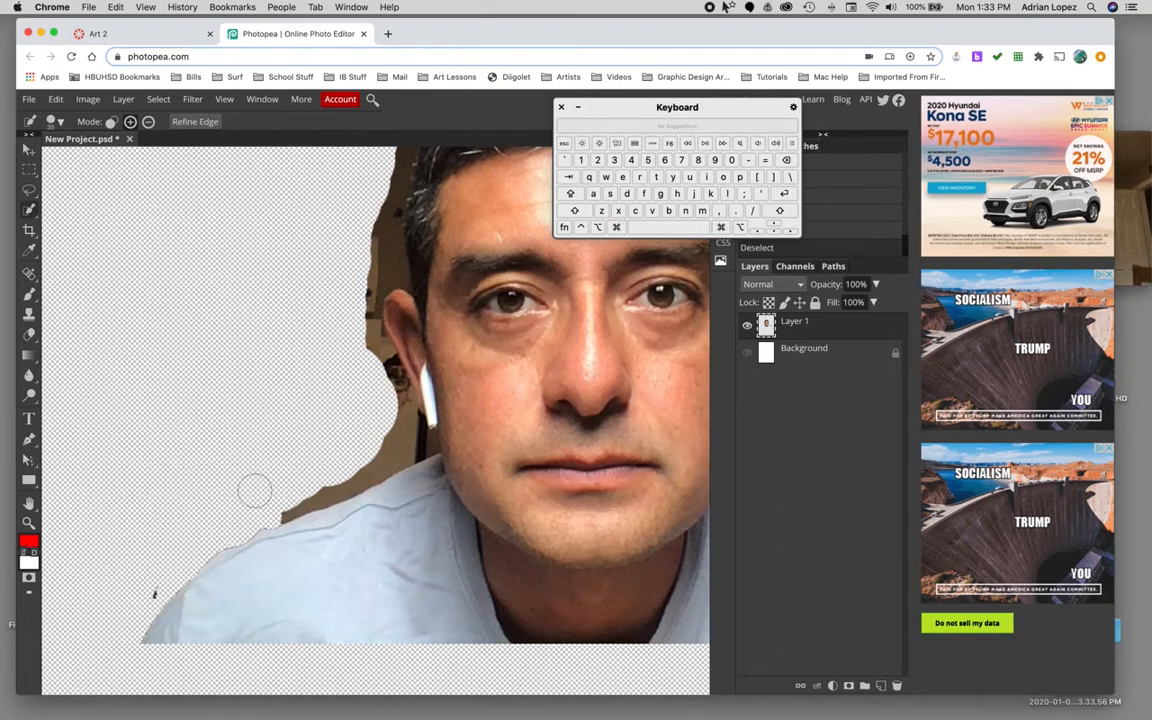
Step: Quick-select and clear the background remnants between the photo's left shoulder and earbud, and those beside the ear
left_click(327, 483)
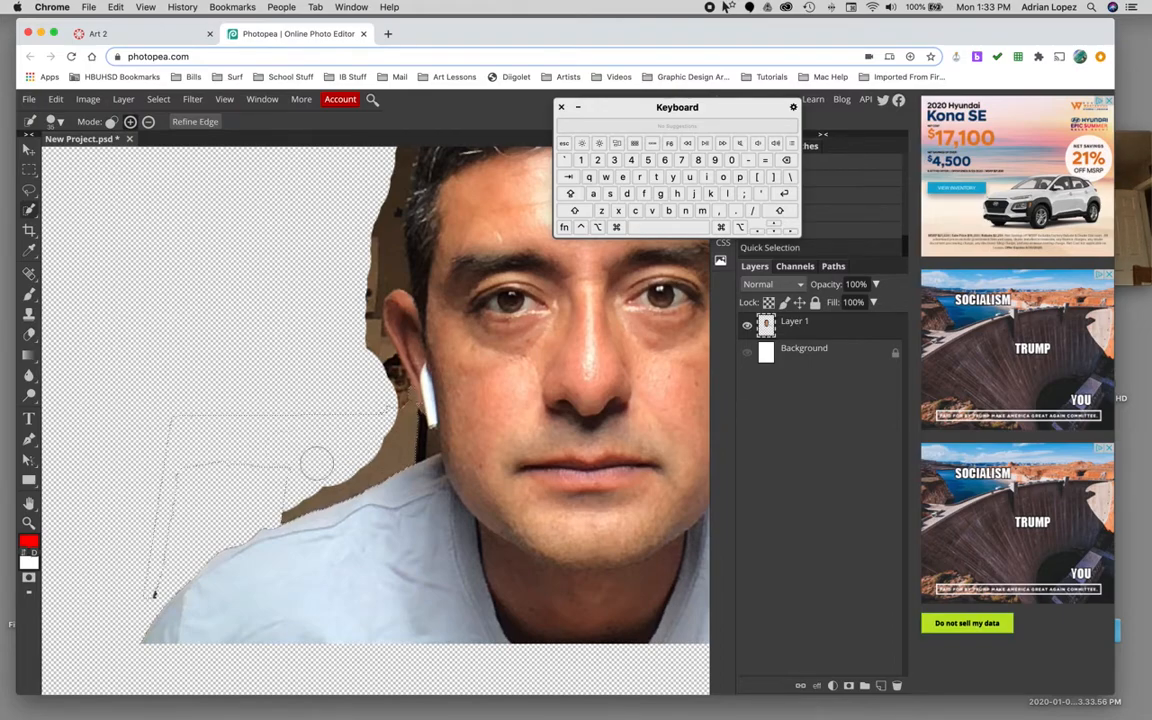
key("BackSpace")
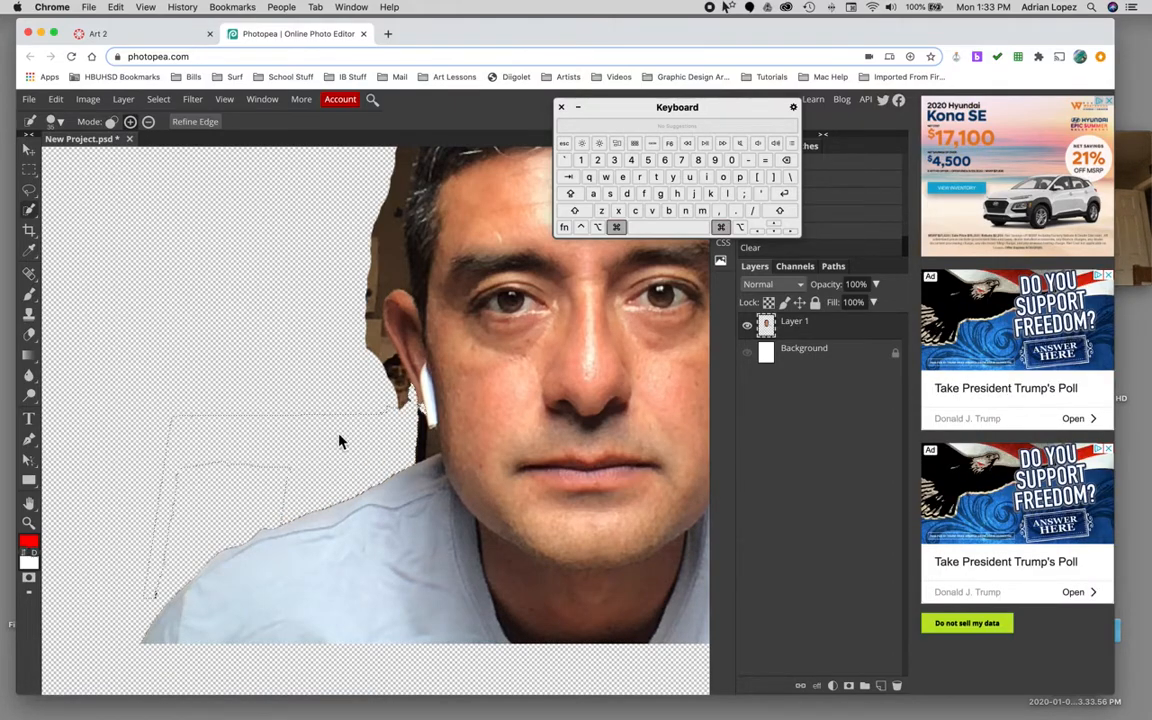
key("super+d")
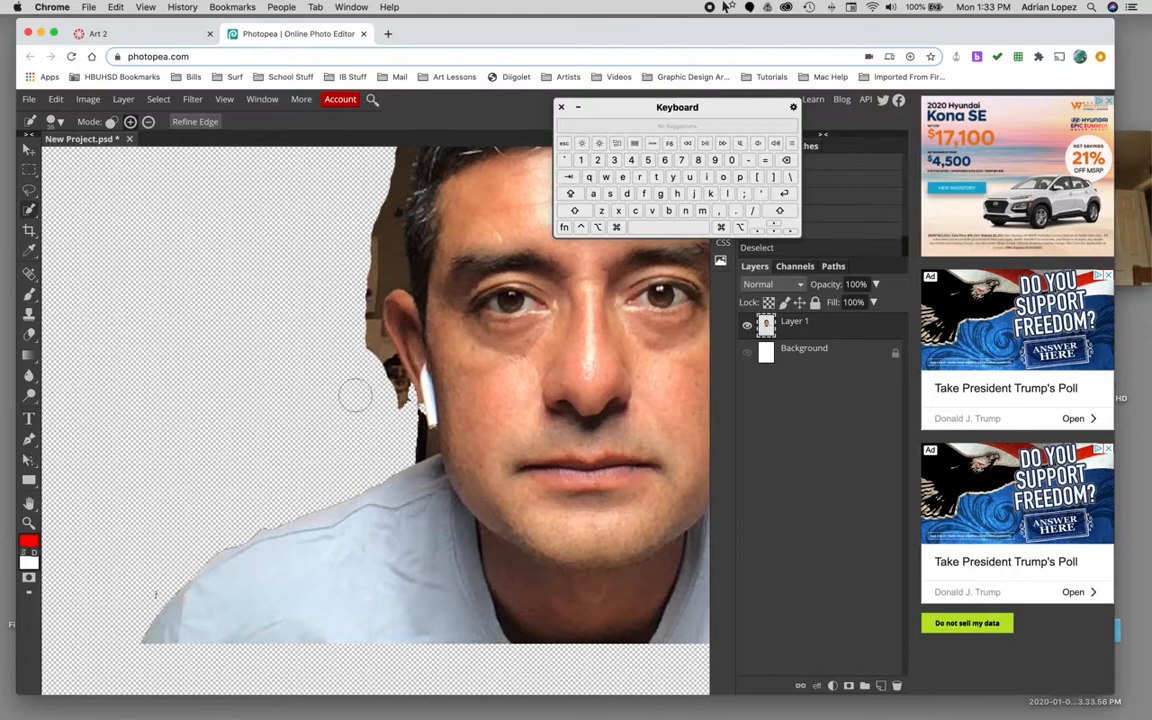
left_click(390, 398)
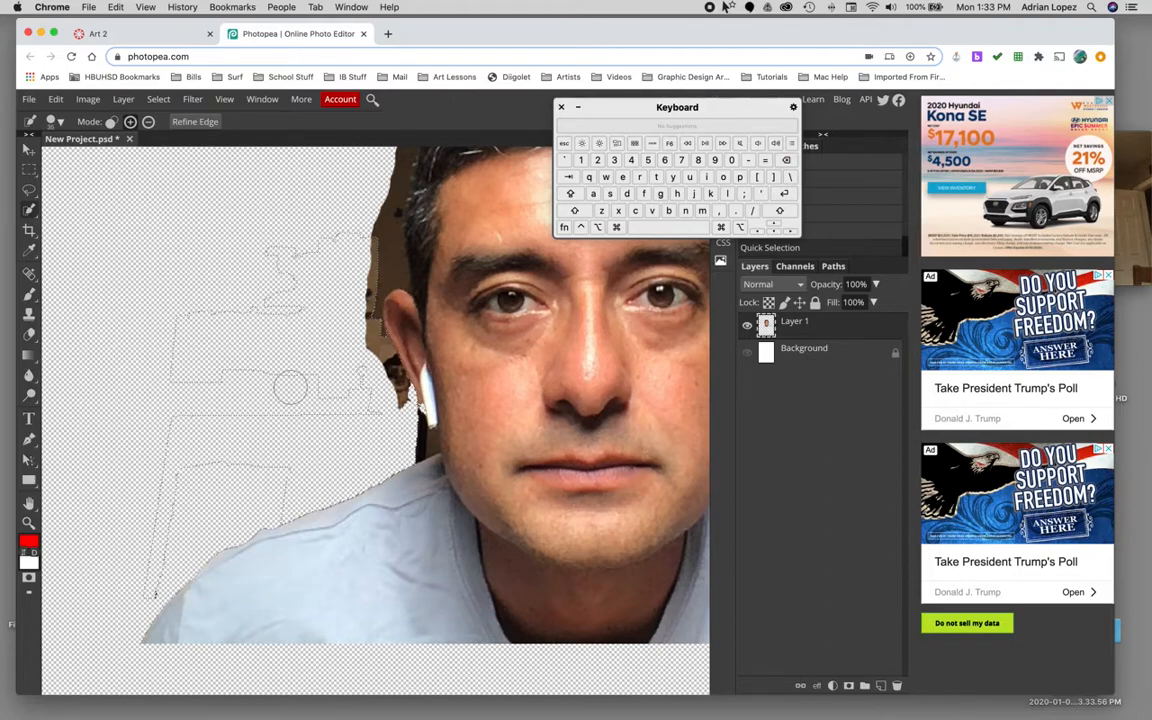
key("Delete")
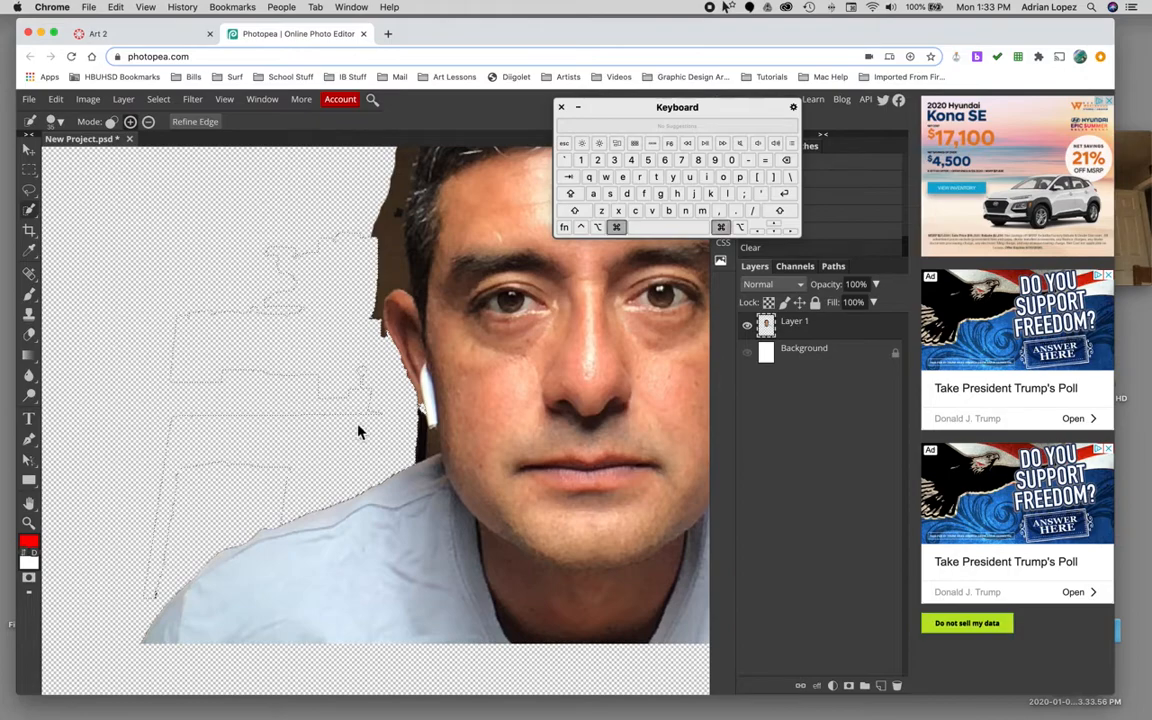
Step: Clear the dark strip beneath the photo's left earbud and the brown patch just above that ear using Quick Selection, and deselect
key("super+d")
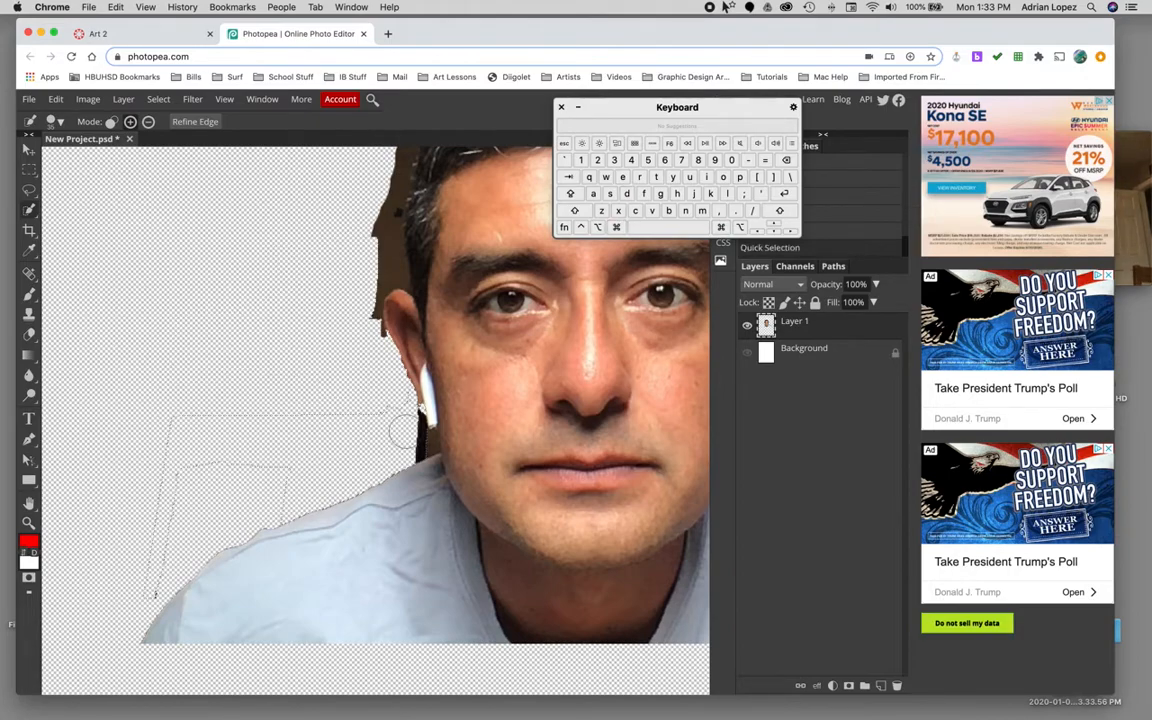
key("Delete")
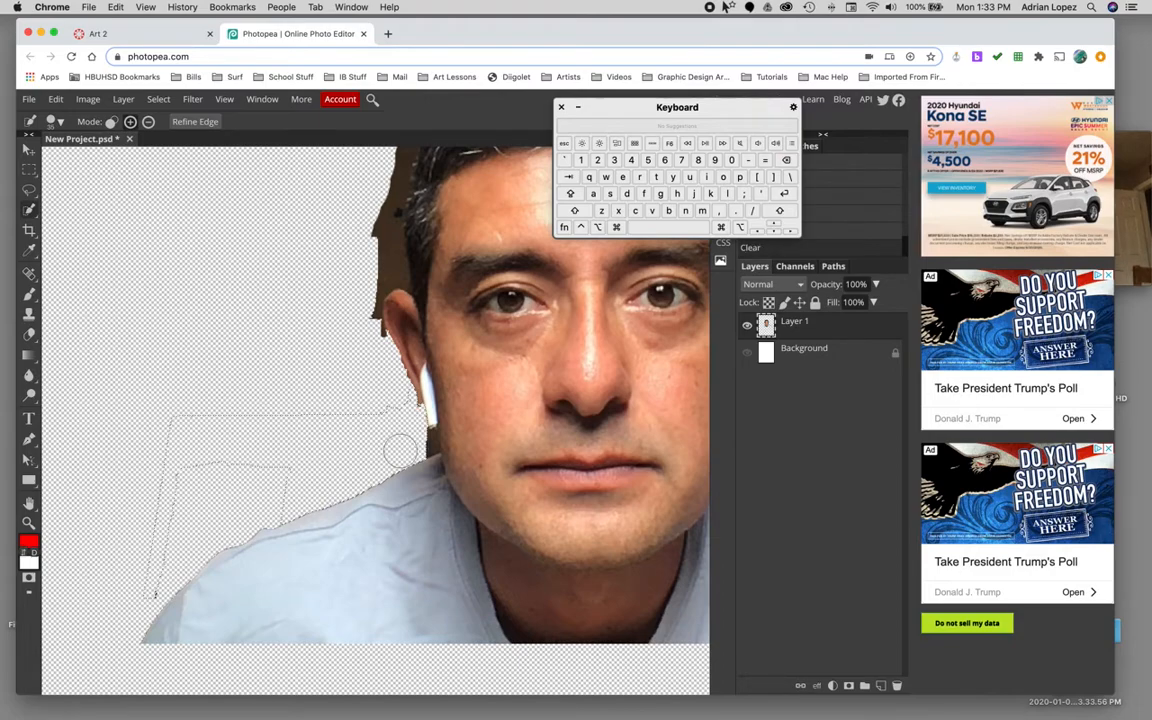
scroll(399, 451, "left", 2)
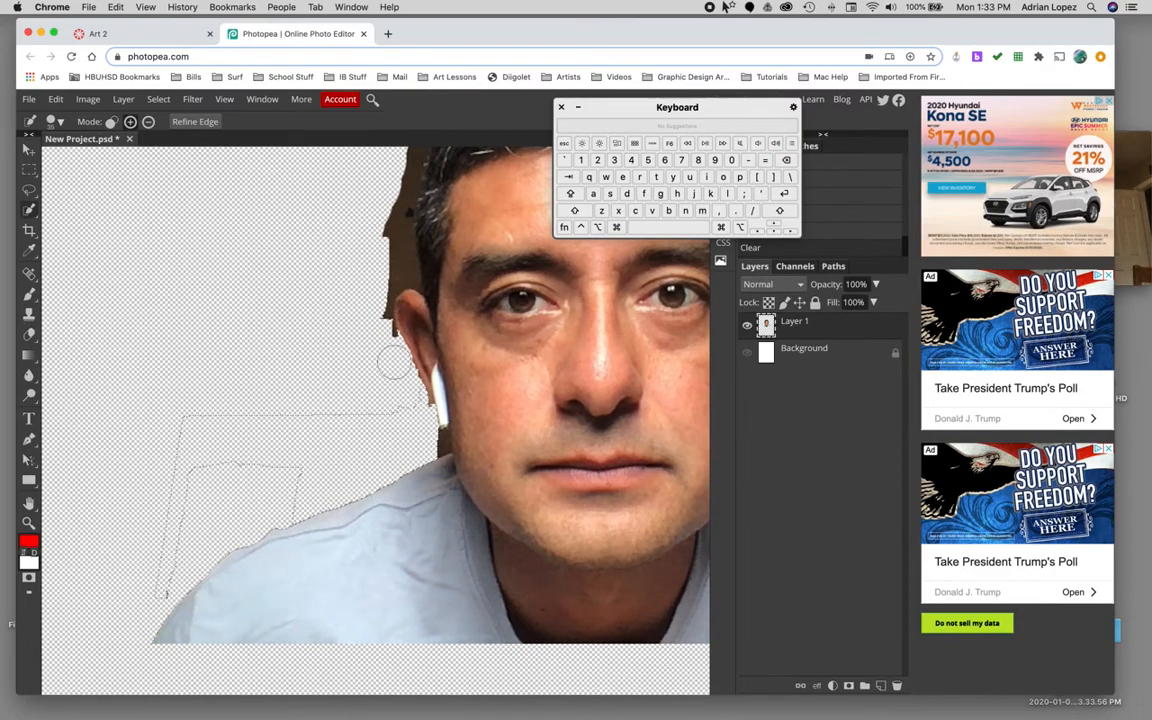
left_click_drag(375, 268, 380, 257)
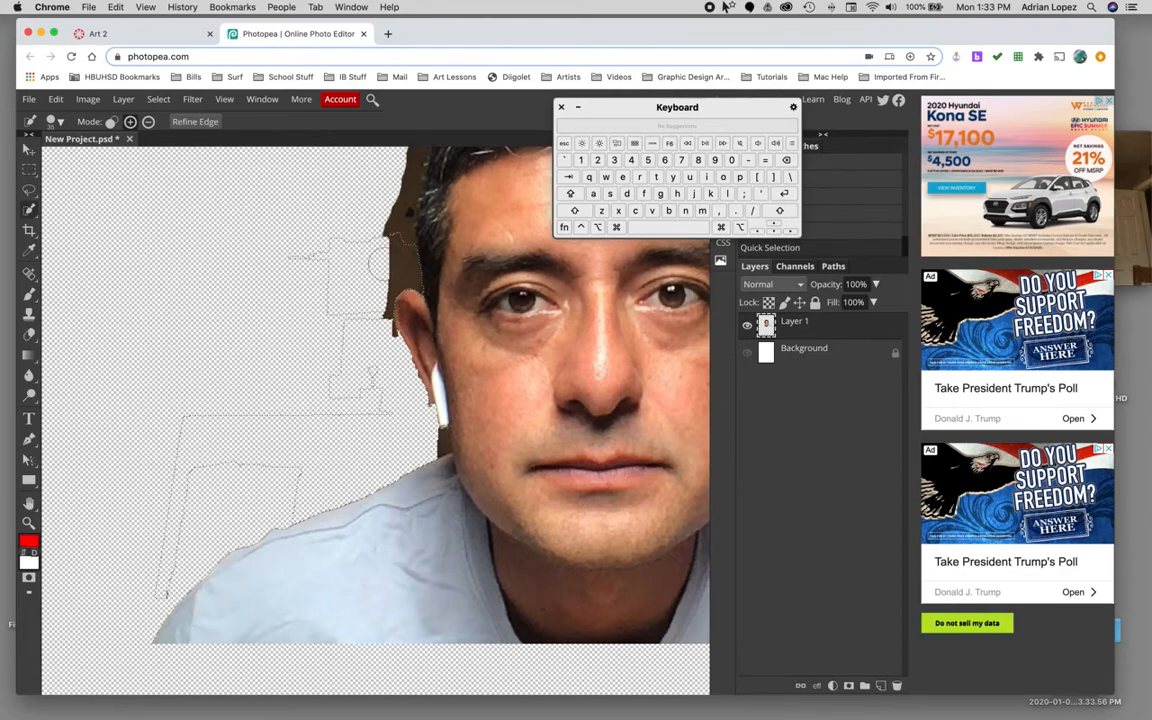
scroll(375, 410, "up", 2)
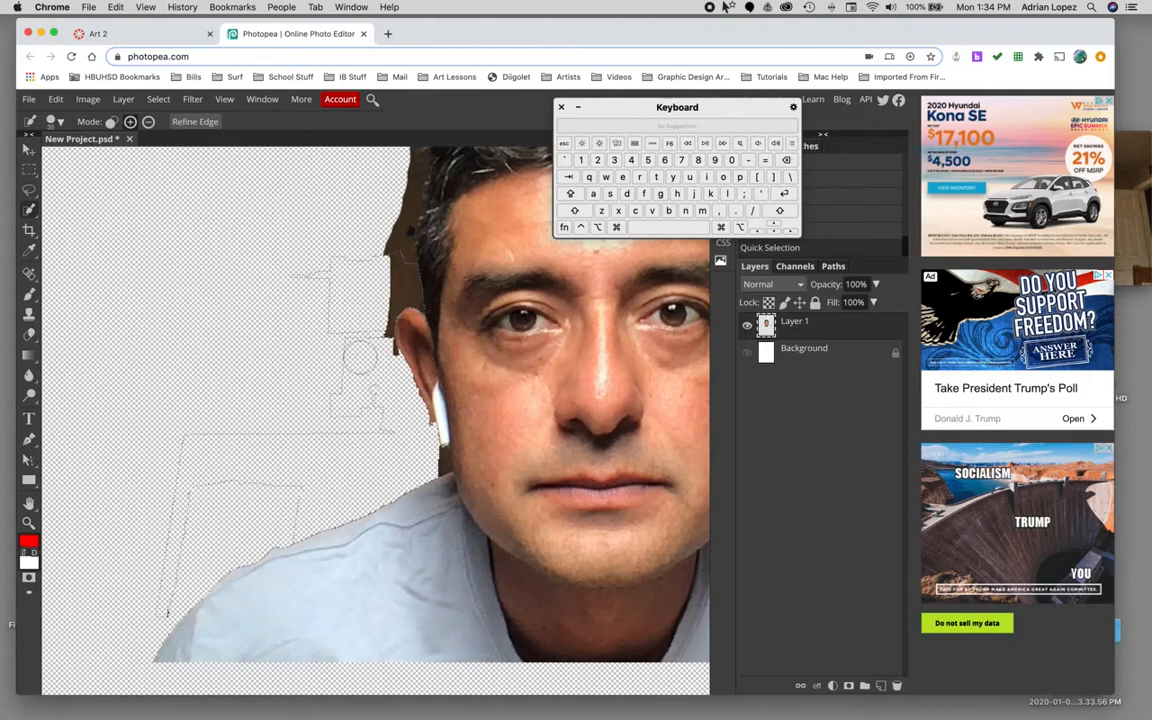
key("Delete")
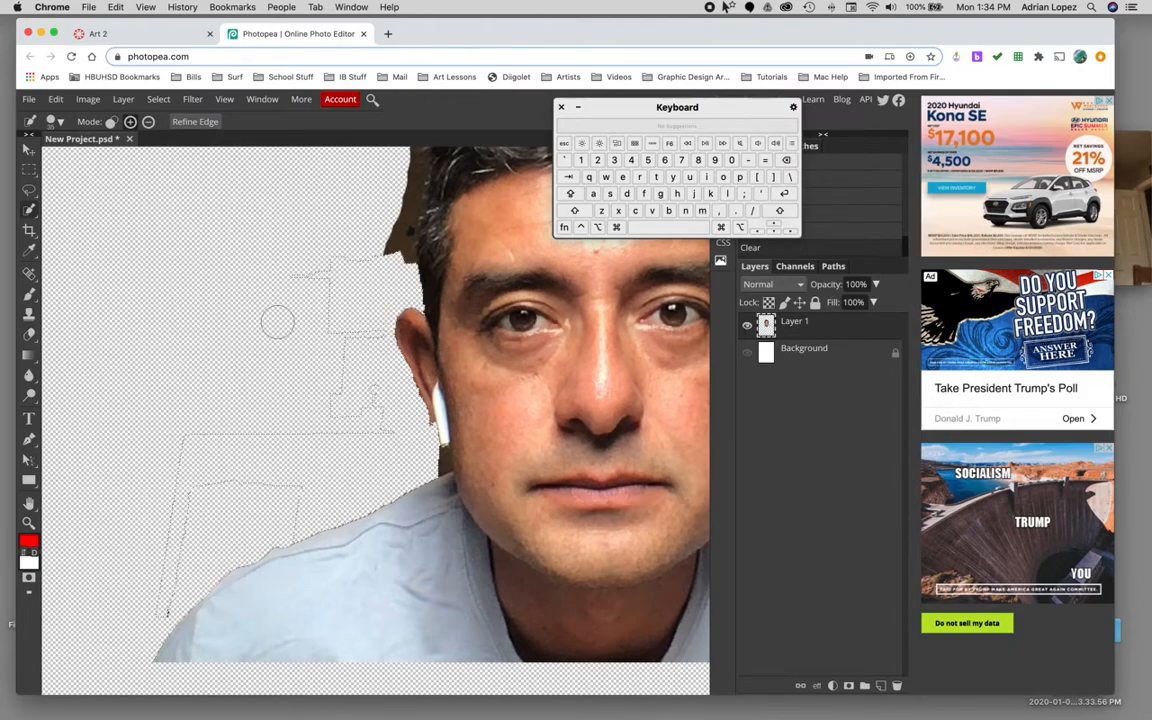
key("super")
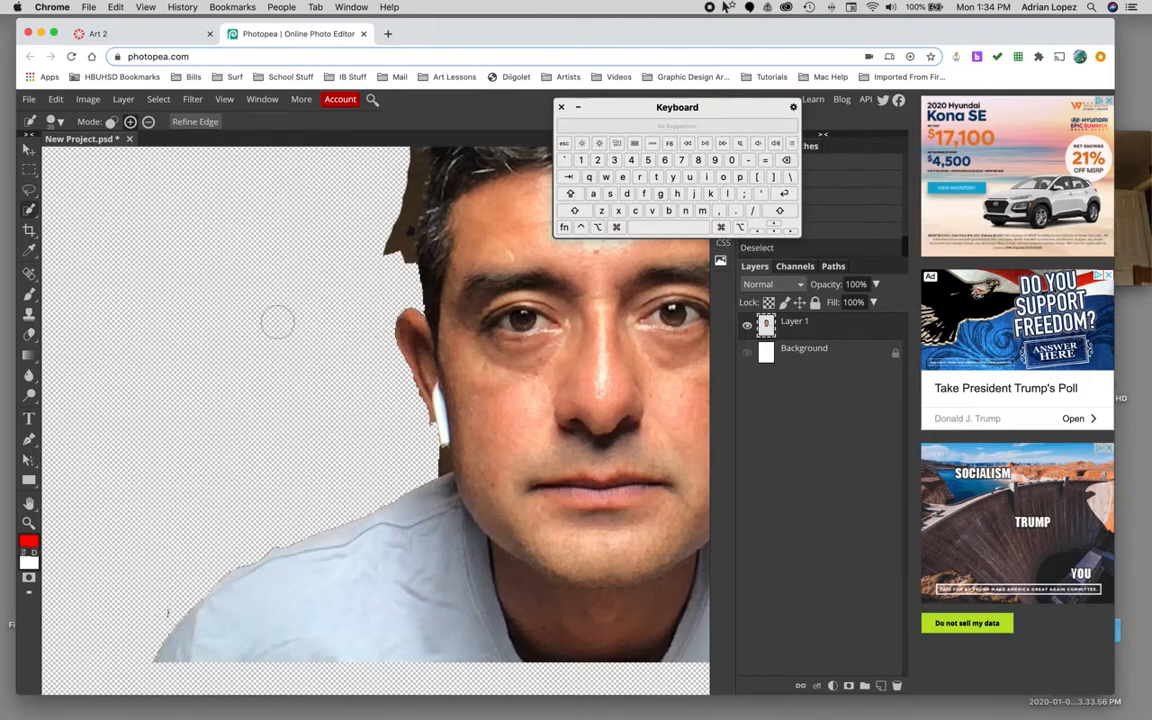
key("super+d")
Step: Try to quick-select and clear more background beside the photo's left temple, undo the clear, and deselect
scroll(301, 341, "up", 2)
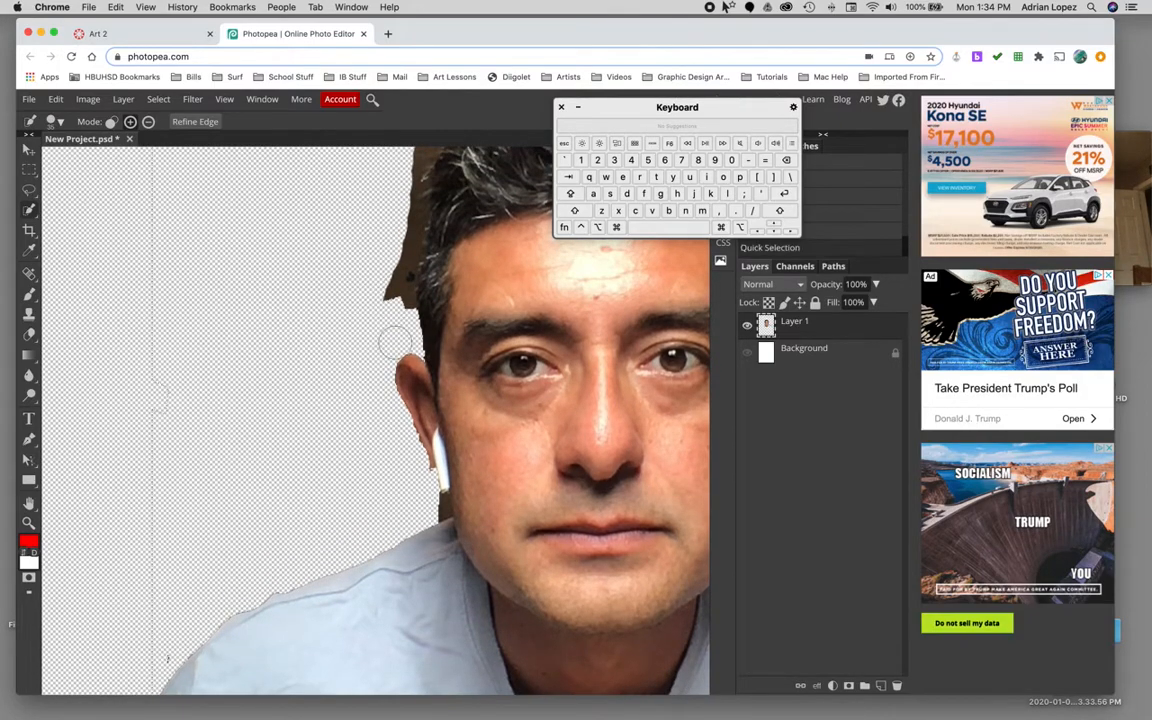
key("BackSpace")
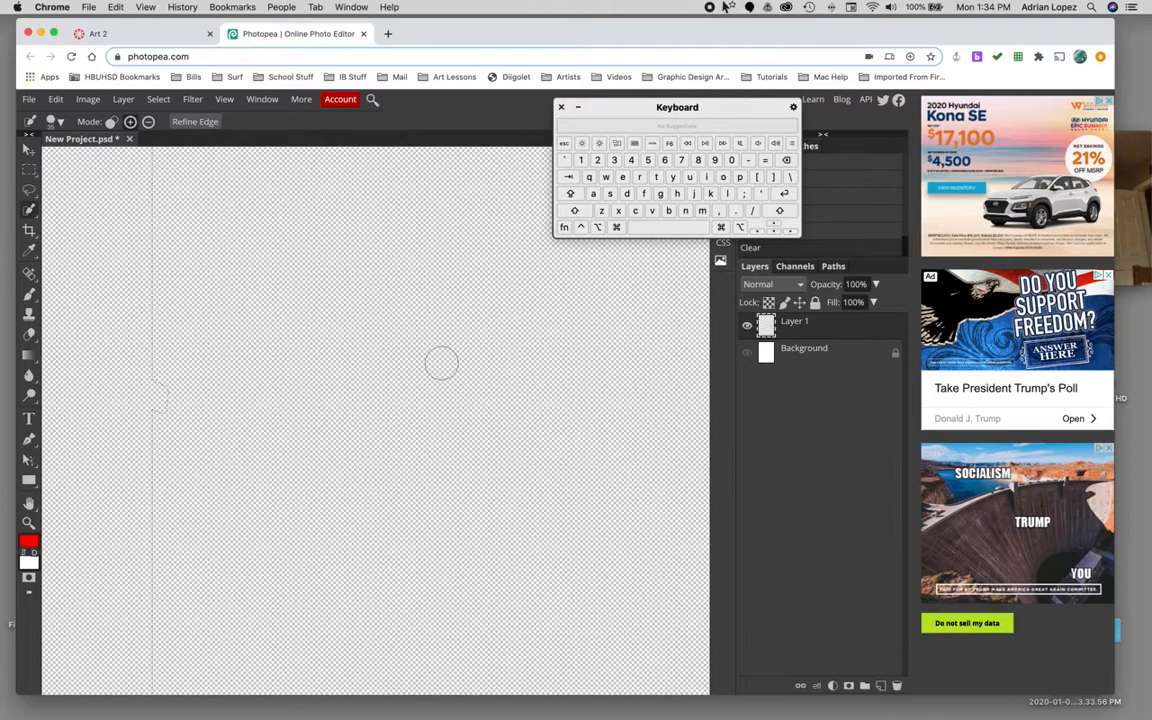
key("super")
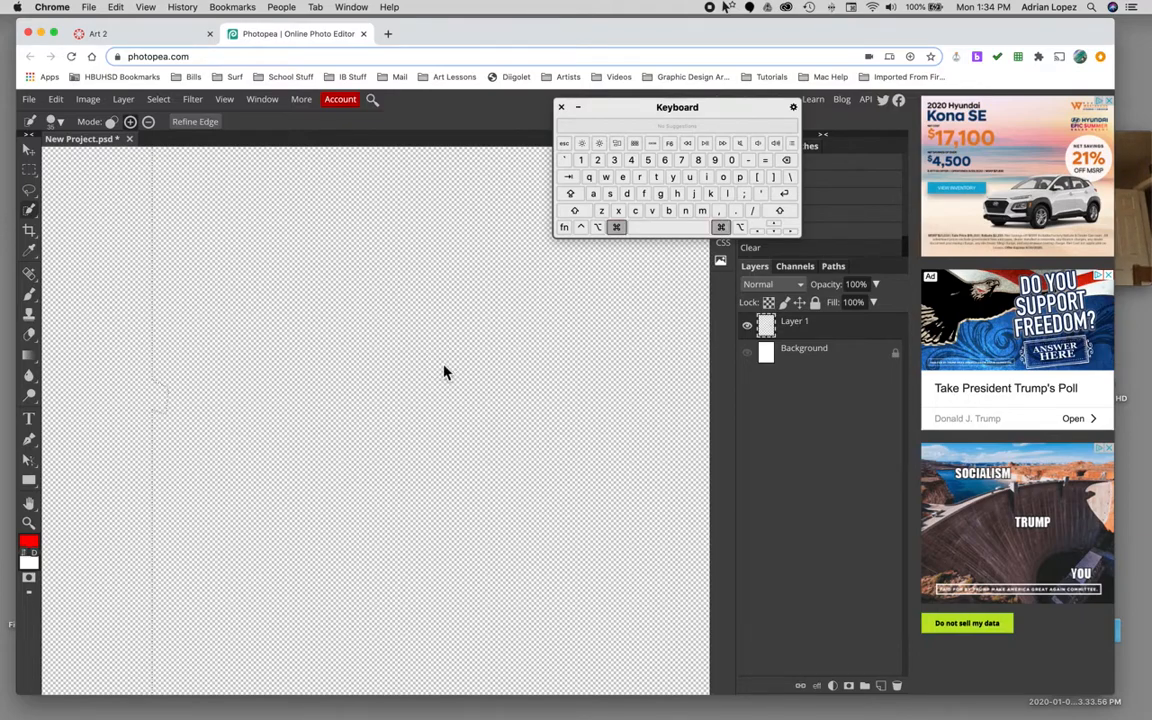
key("super+z")
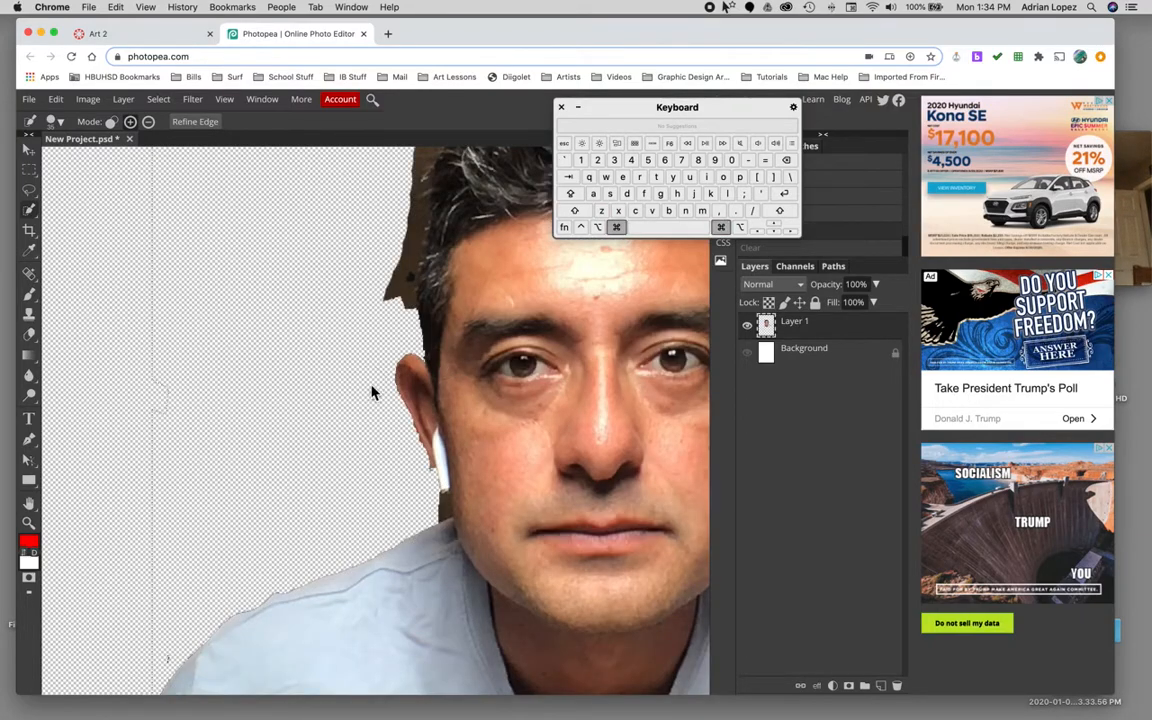
key("super+d")
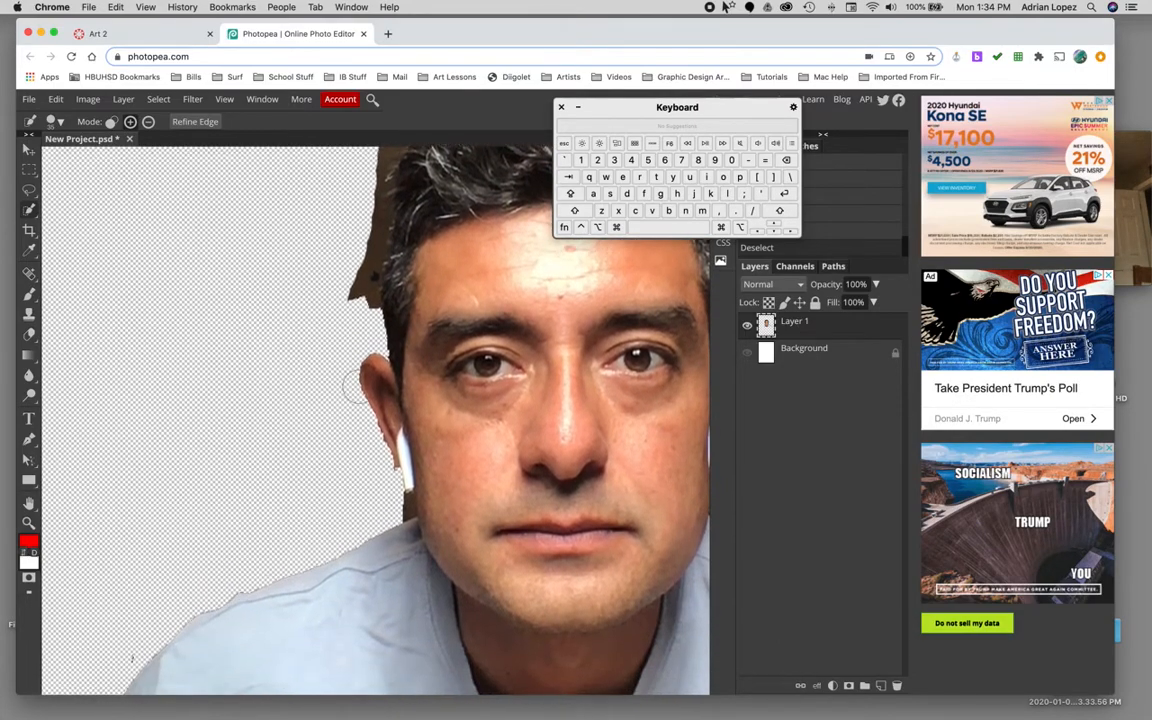
Step: Shrink the Quick Selection brush for finer work along the hair edge
key("[")
key("[")
key("[")
key("[")
key("[")
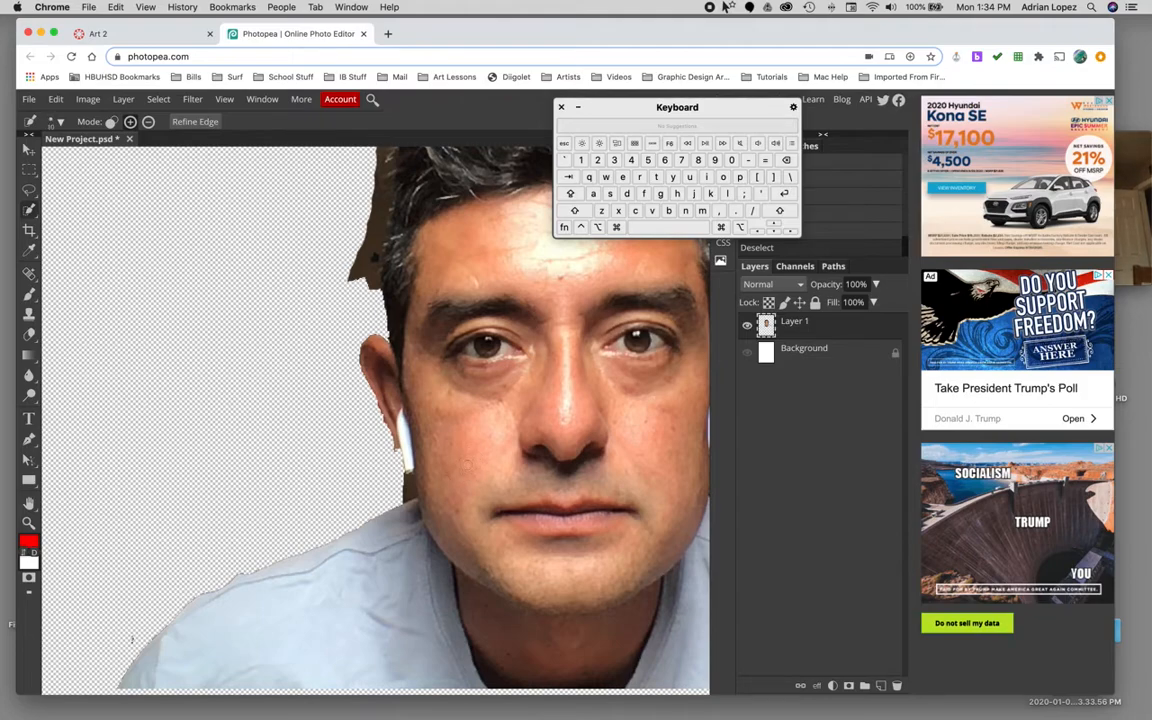
Step: Try clearing the background remnant again with the smaller Quick Selection brush, undo the clear, and deselect
left_click(124, 378)
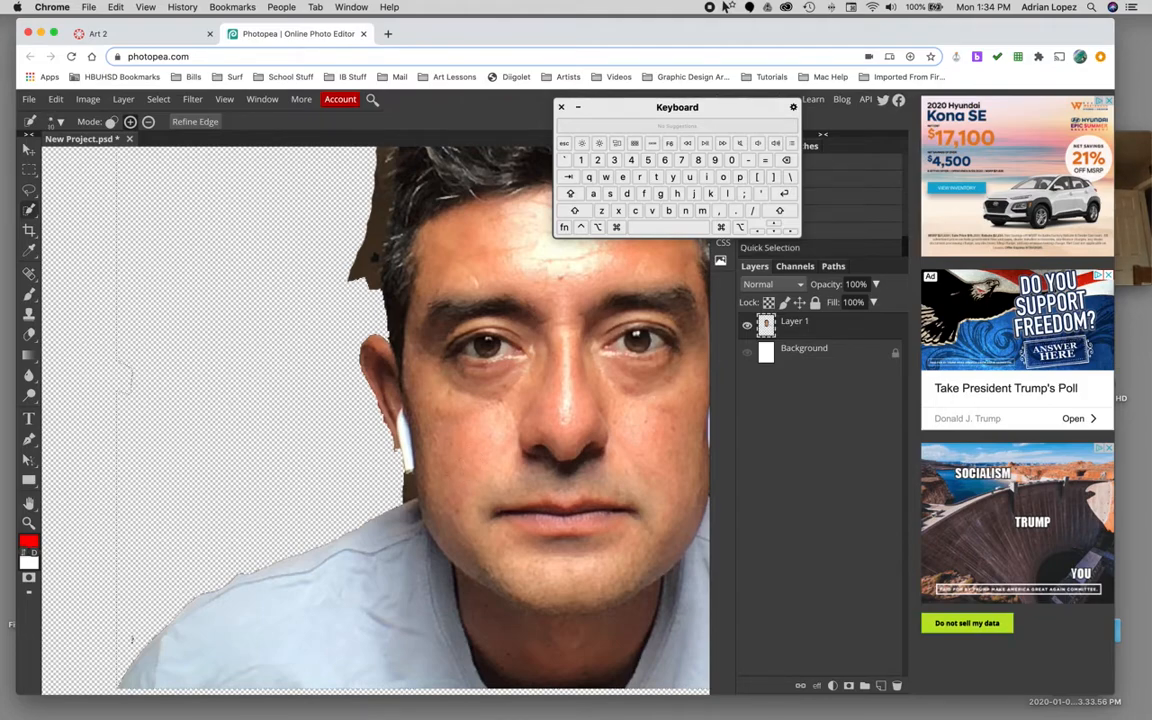
key("BackSpace")
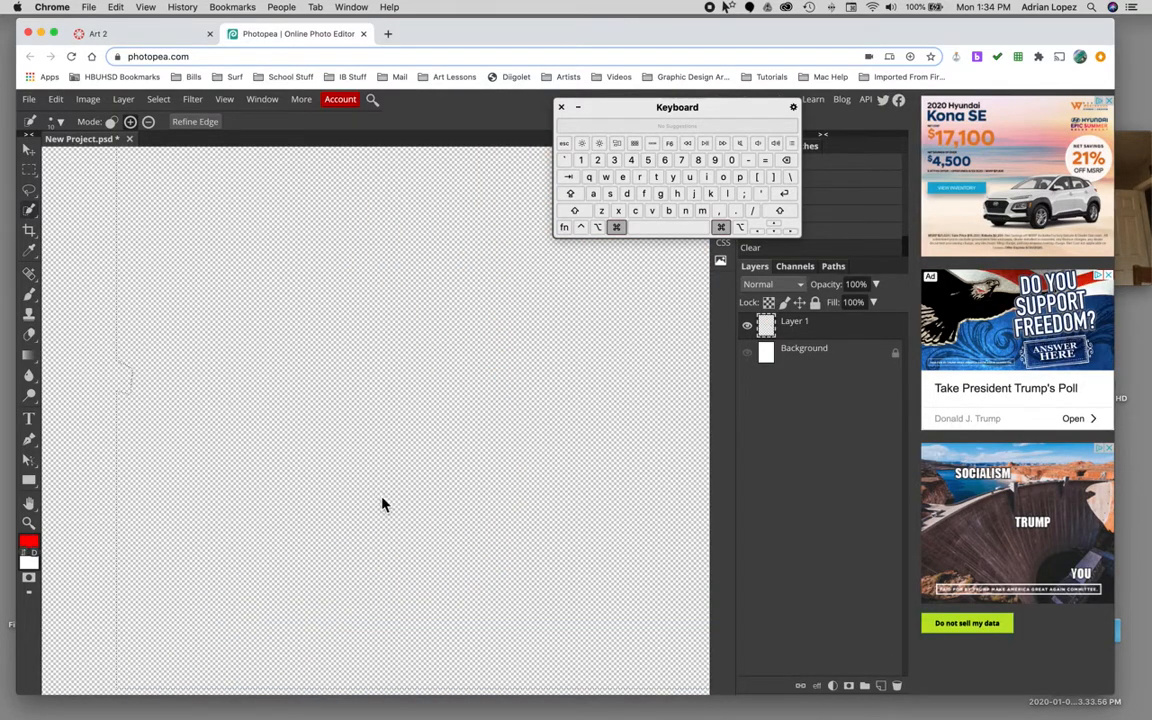
key("super+z")
scroll(370, 348, "up", 2)
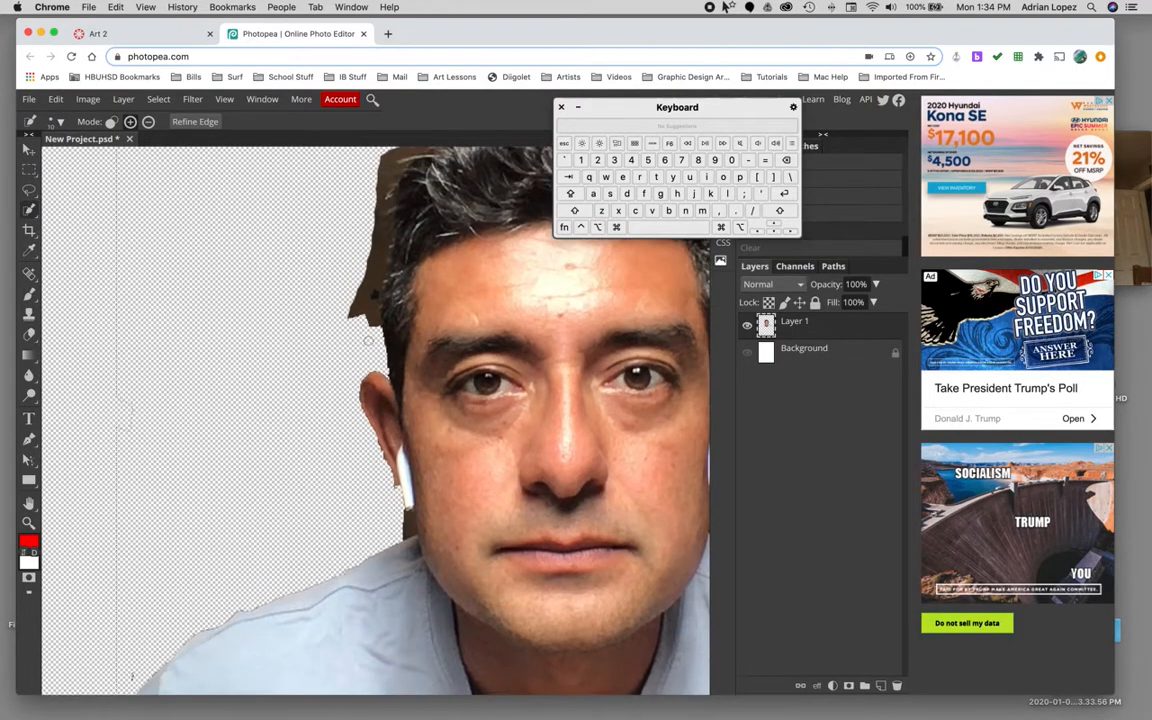
key("super+d")
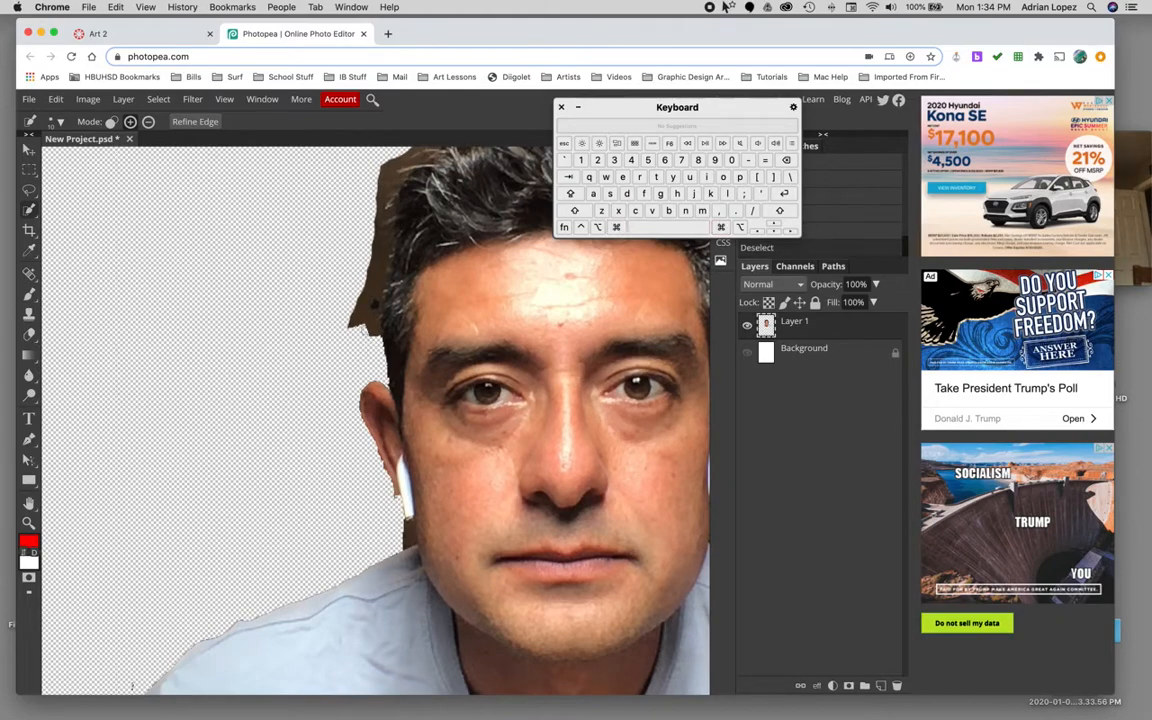
Step: Quick-select and clear the lower tip of the brown remnant above the photo's left ear, and deselect
left_click(352, 406)
key("Delete")
key("super+d")
left_click(124, 422)
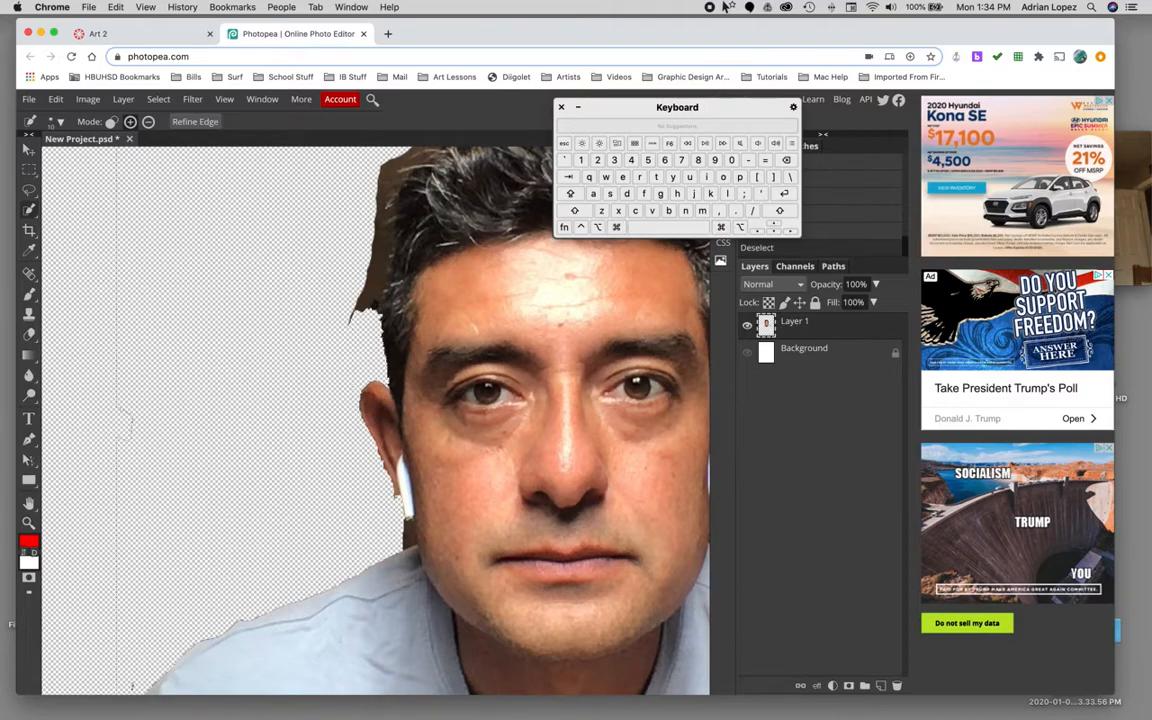
key("super+d")
left_click(124, 421)
key("super+d")
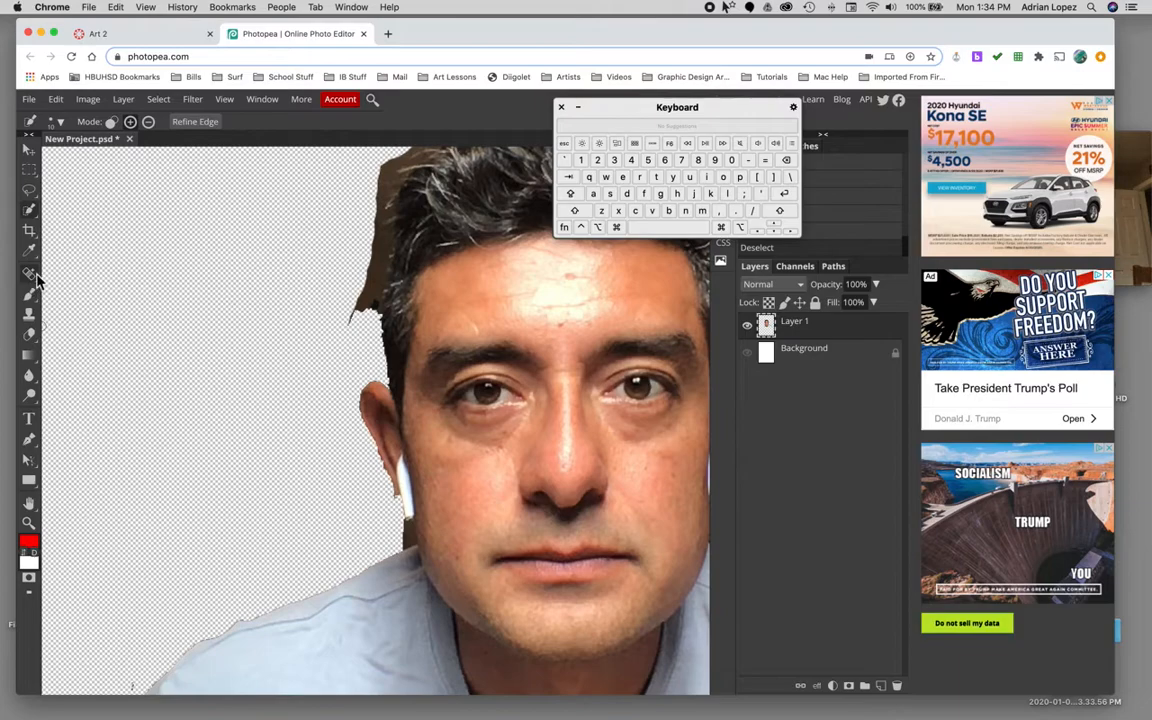
Step: Erase the remaining background below the photo's left earbud and up along that side of the hair with a small Eraser brush
left_click(31, 336)
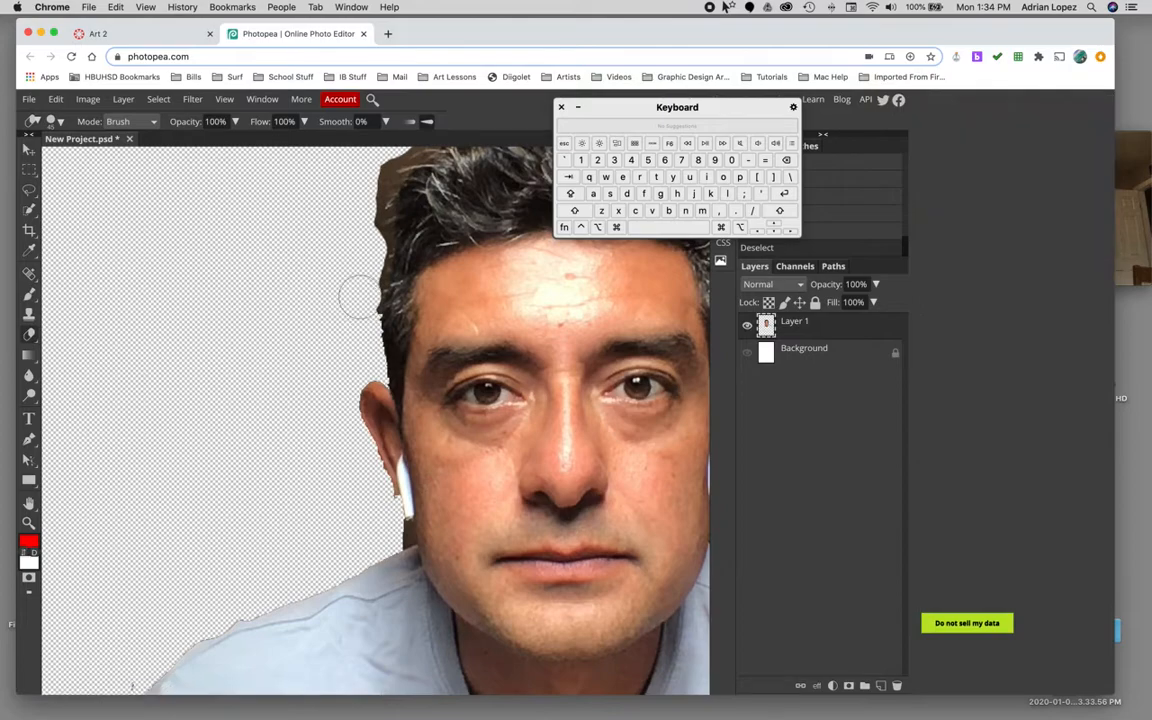
left_click_drag(360, 297, 352, 262)
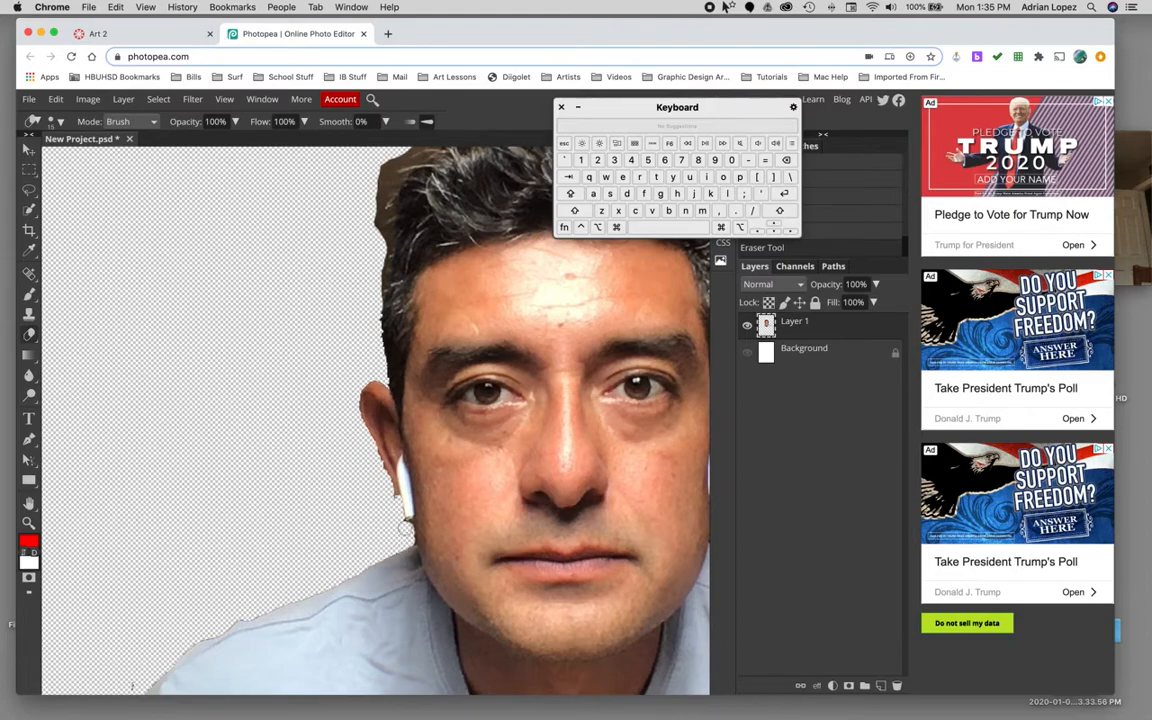
scroll(368, 533, "up", 5)
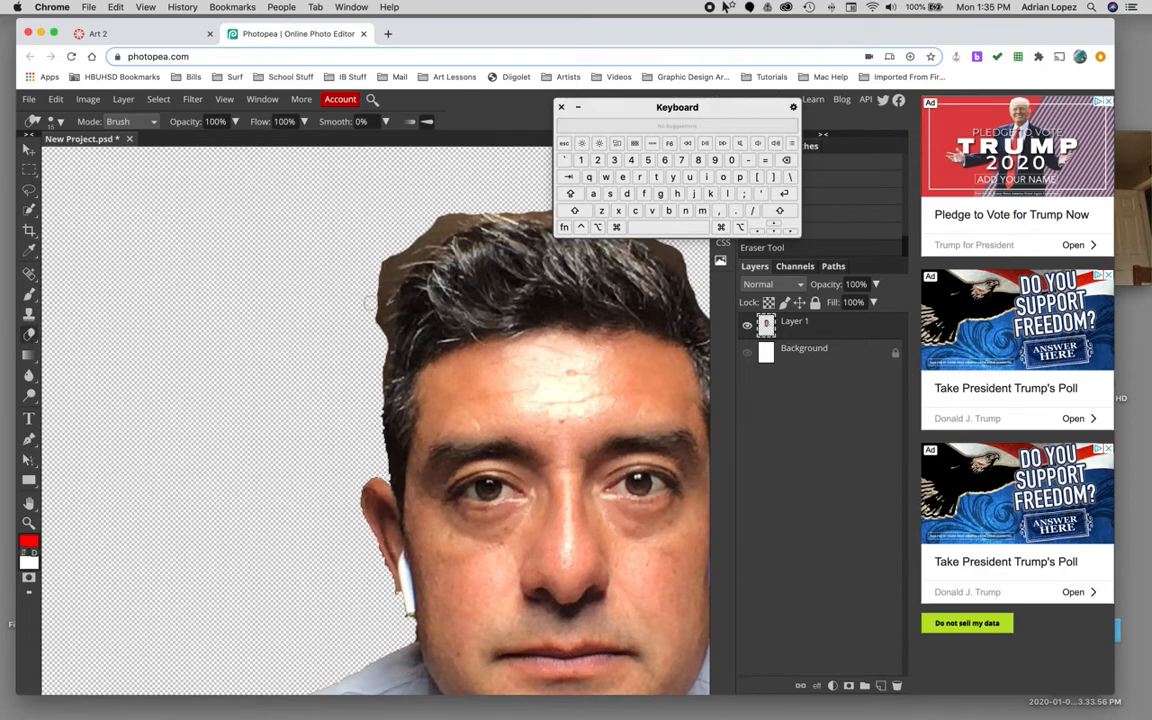
mouse_move(379, 279)
left_mouse_down()
mouse_move(395, 274)
mouse_move(381, 290)
mouse_move(393, 333)
mouse_move(375, 388)
left_mouse_up()
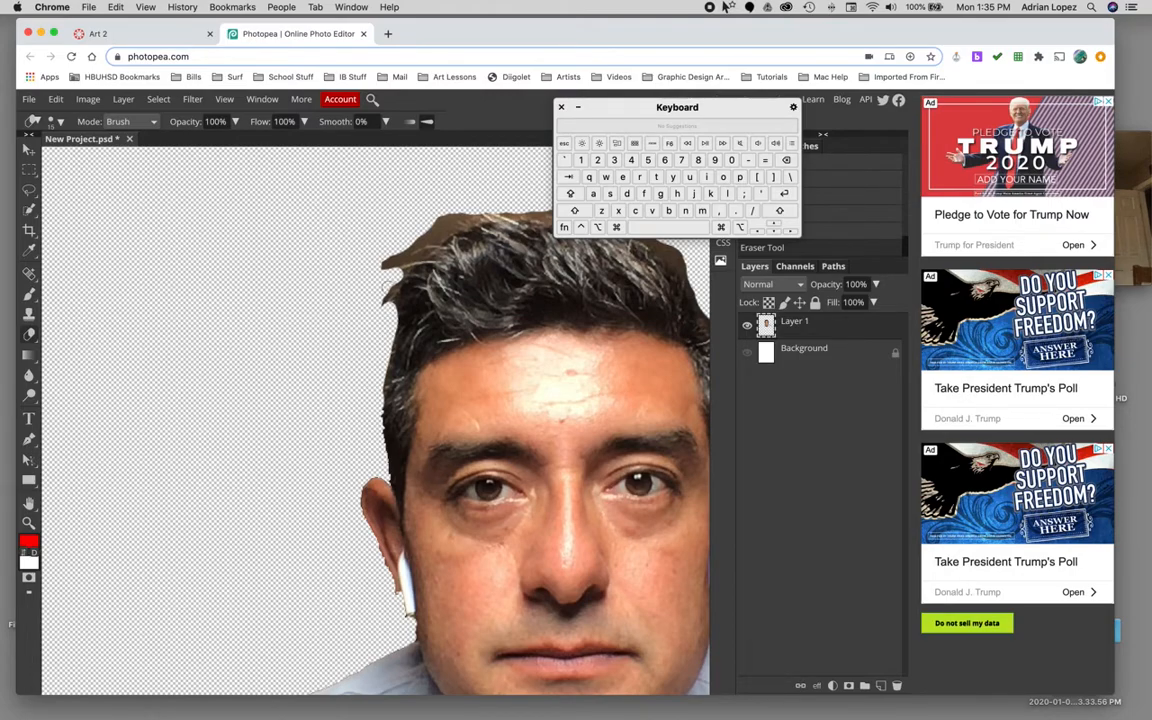
left_click_drag(388, 286, 391, 258)
Step: Erase the brown background fringe along the top of the hair, undoing and restoring the long stroke over the crown
scroll(389, 258, "right", 1)
scroll(420, 410, "right", 4)
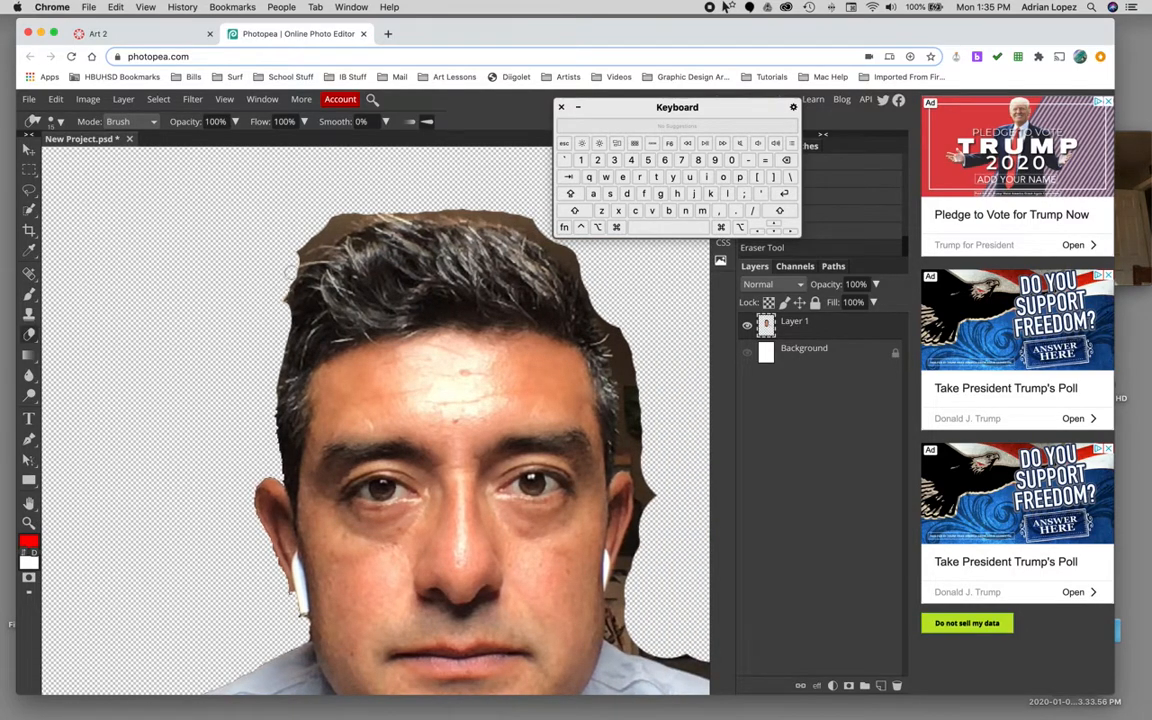
mouse_move(311, 236)
left_mouse_down()
mouse_move(355, 217)
mouse_move(320, 235)
left_mouse_up()
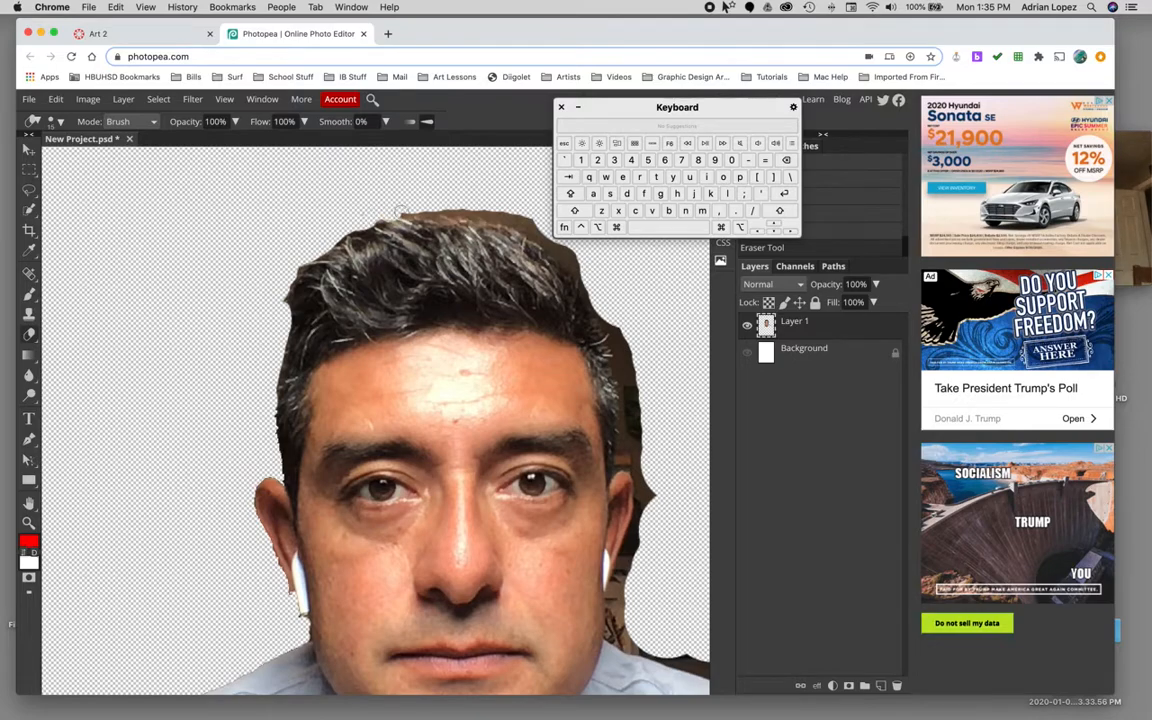
left_click_drag(447, 208, 556, 250)
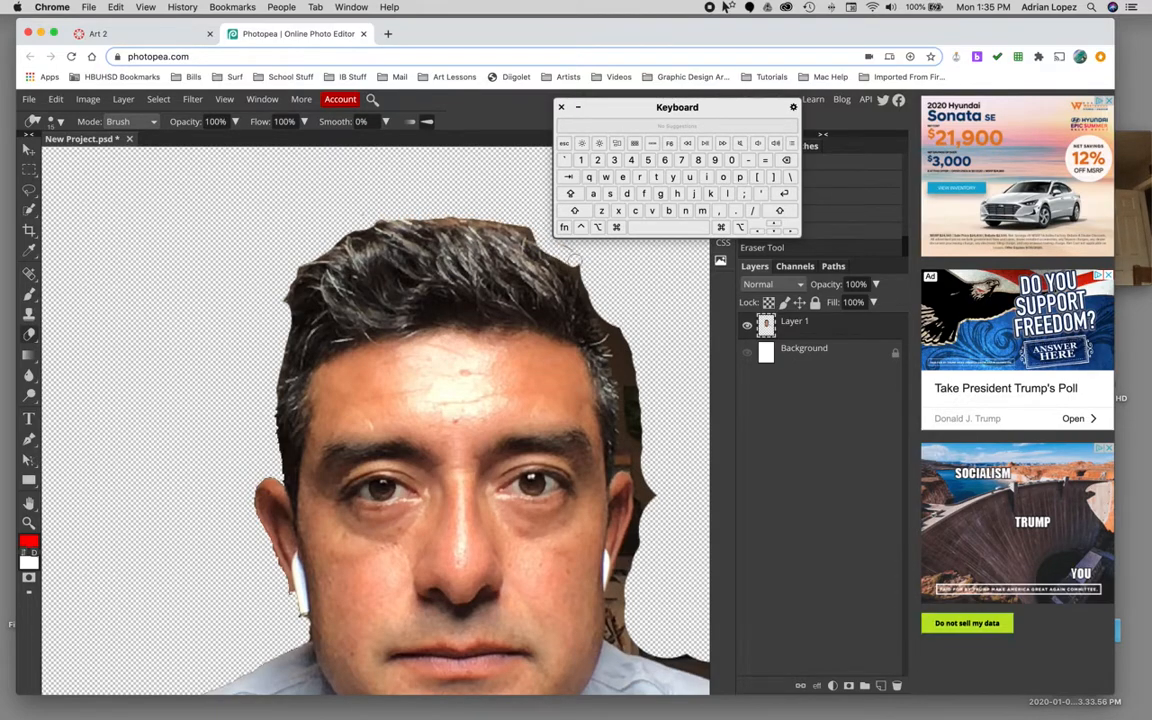
left_click_drag(465, 204, 530, 234)
key("super+z")
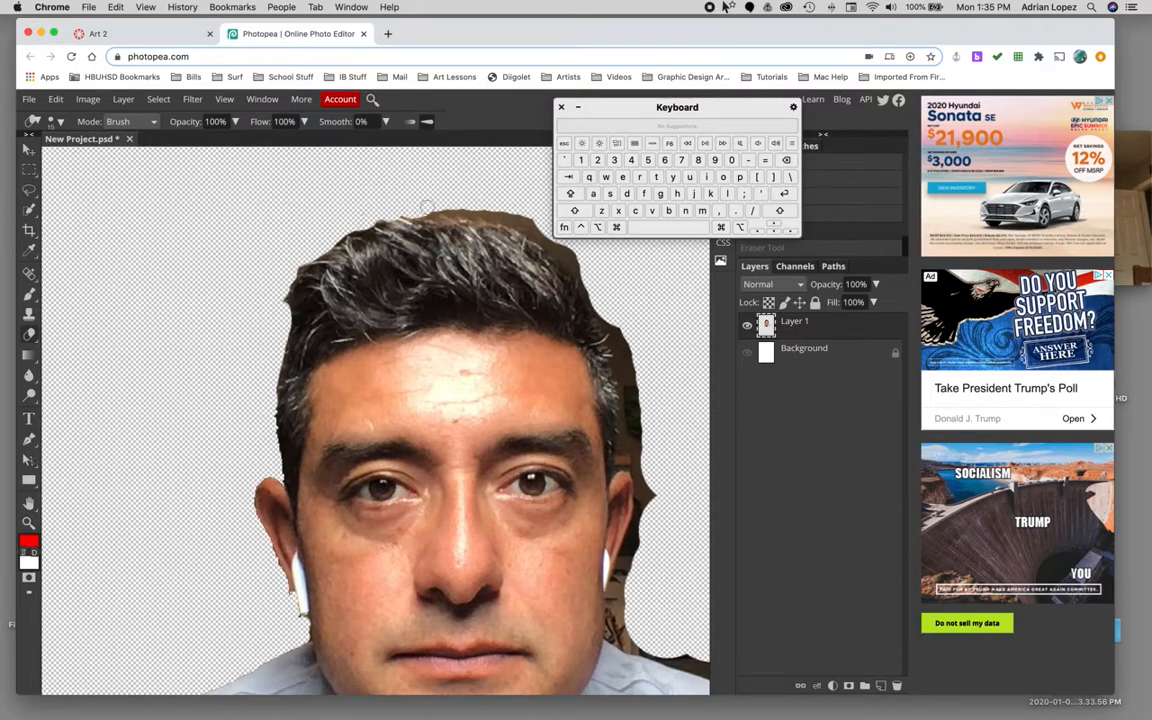
key("super+shift+z")
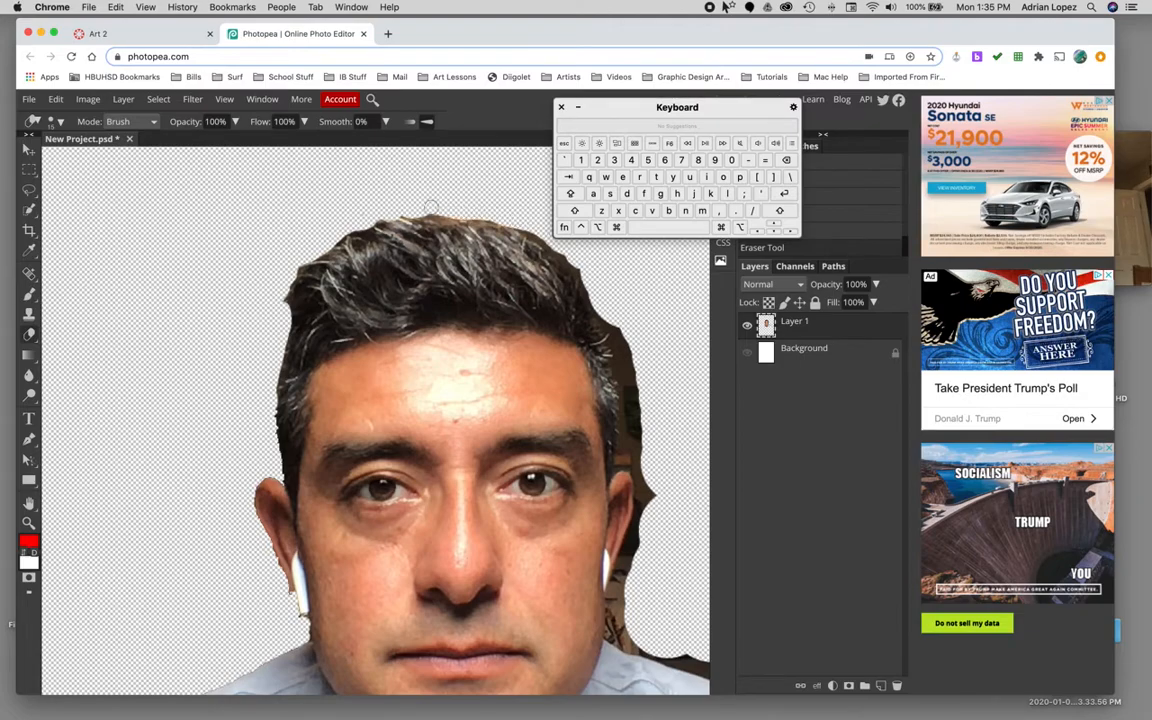
Step: Erase the background beside the hair and ear on the photo's right side, and the bulk between the neck and shoulder
mouse_move(622, 324)
left_mouse_down()
mouse_move(658, 515)
mouse_move(644, 399)
mouse_move(590, 260)
left_mouse_up()
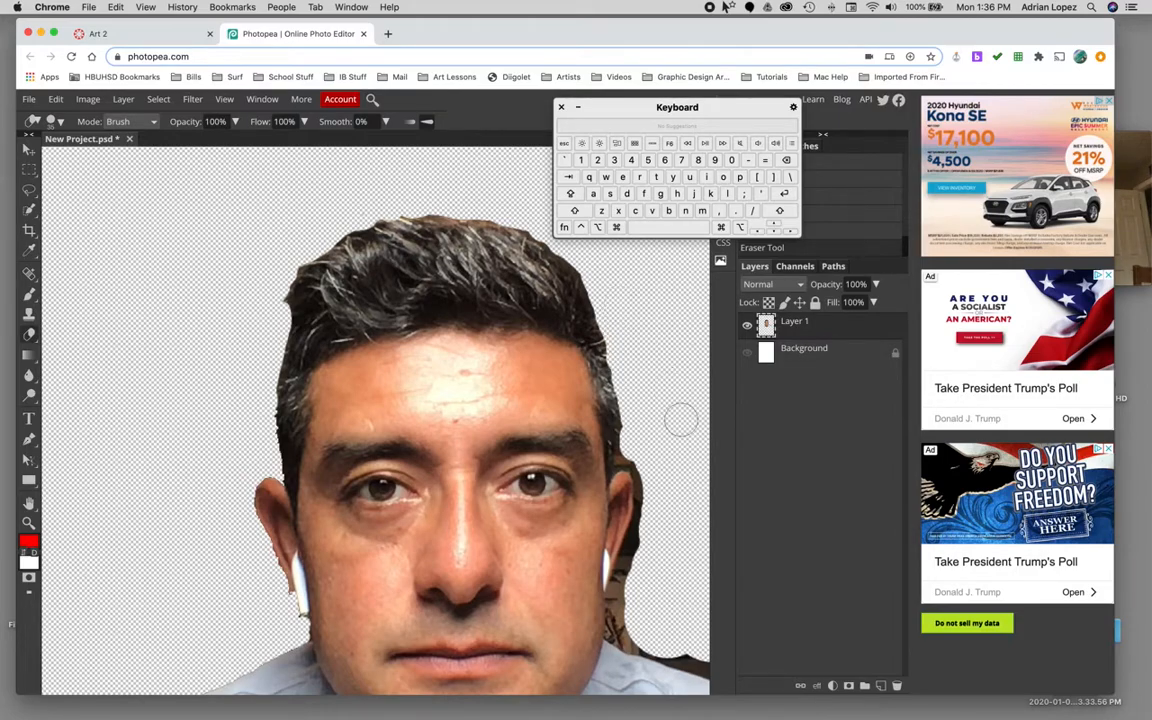
scroll(681, 417, "down", 2)
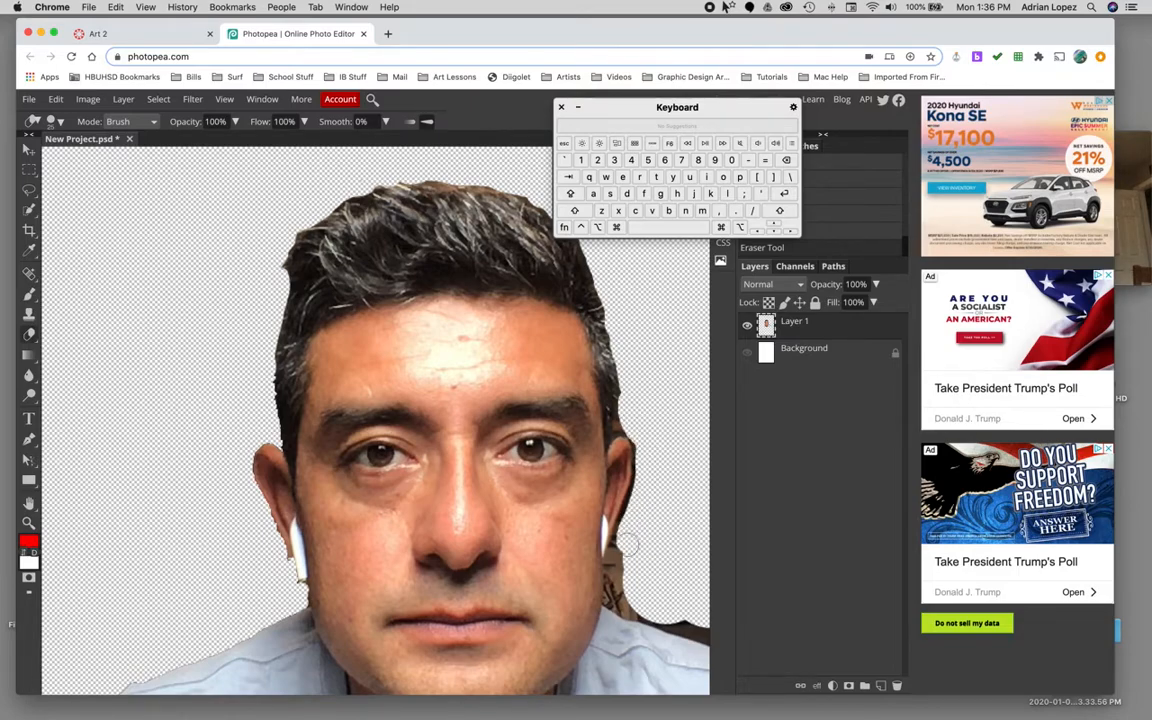
scroll(615, 525, "right", 5)
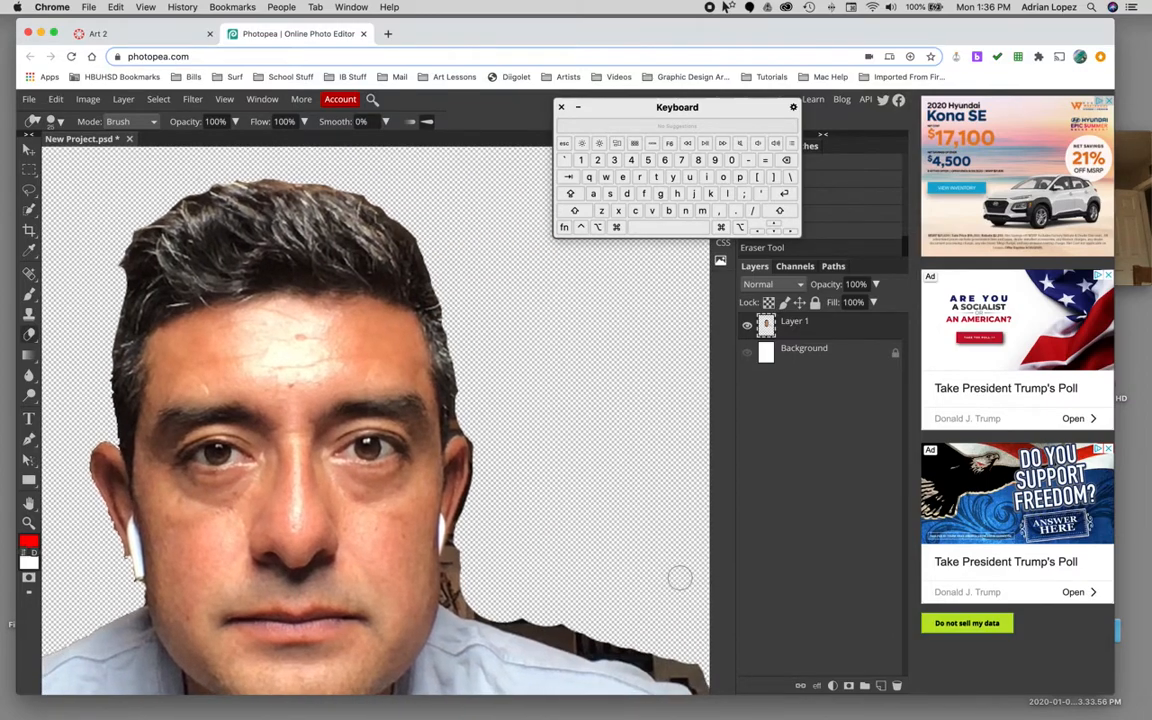
scroll(679, 578, "down", 4)
scroll(679, 578, "right", 3)
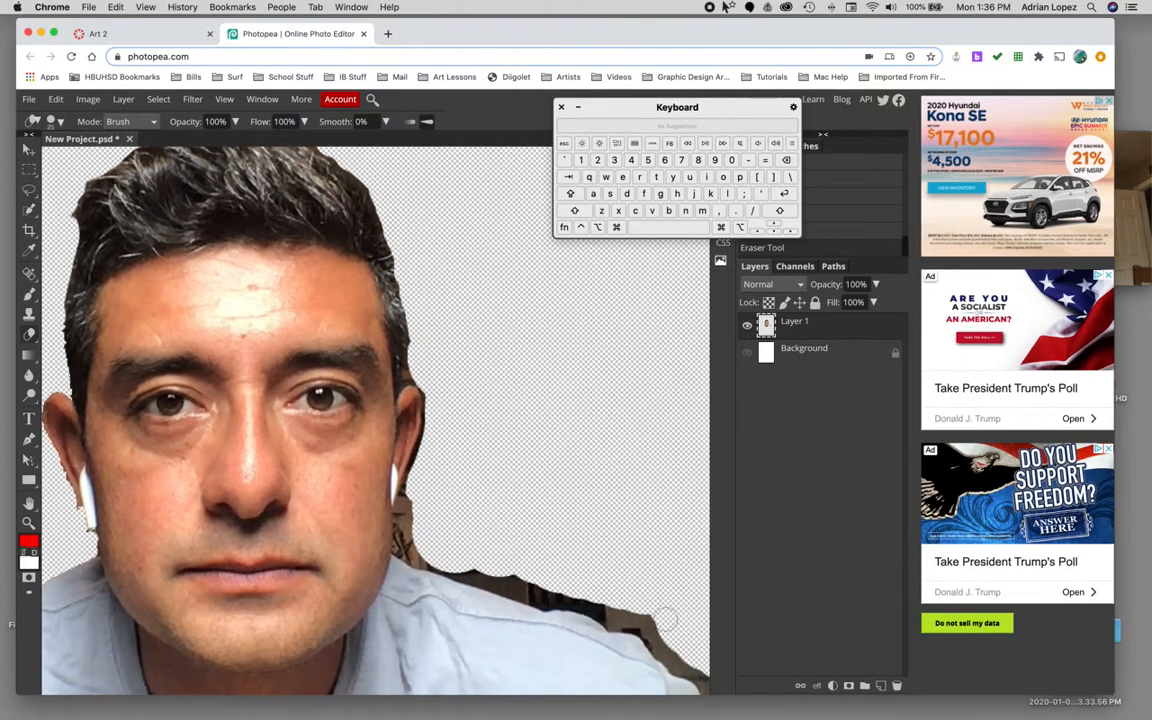
mouse_move(665, 619)
left_mouse_down()
mouse_move(508, 575)
mouse_move(400, 498)
mouse_move(418, 495)
left_mouse_up()
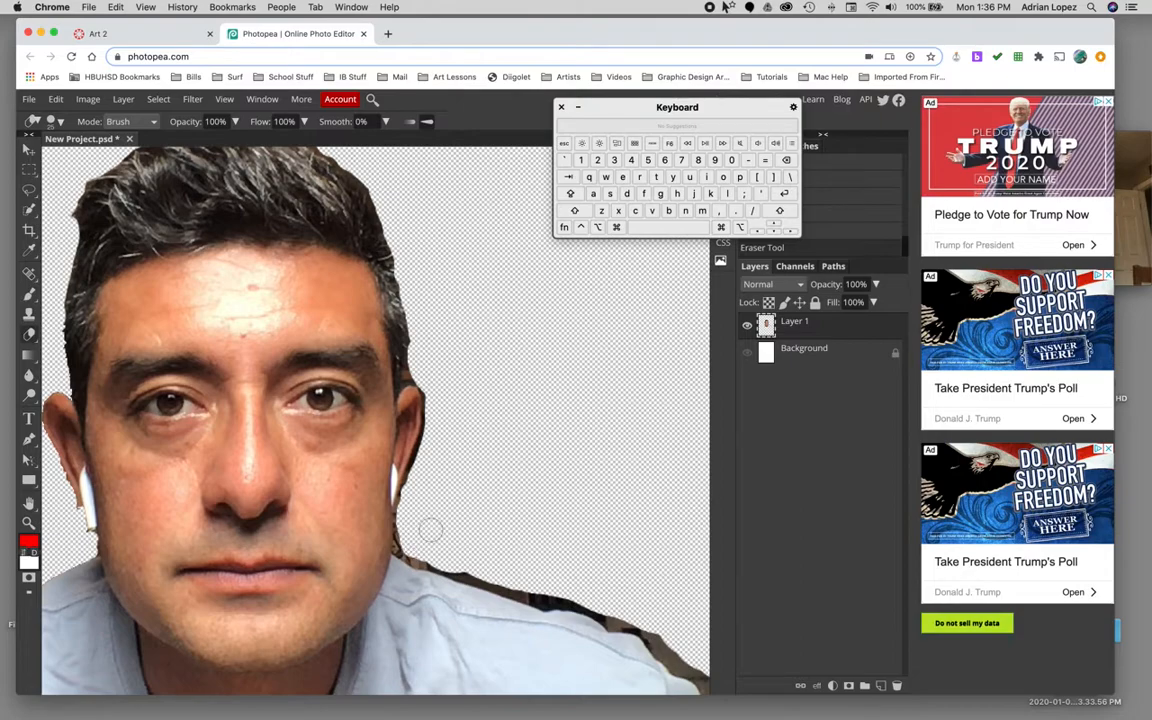
Step: Erase the brown background fringe along the shoulder on the photo's right side with a smaller Eraser brush
key("bracketleft")
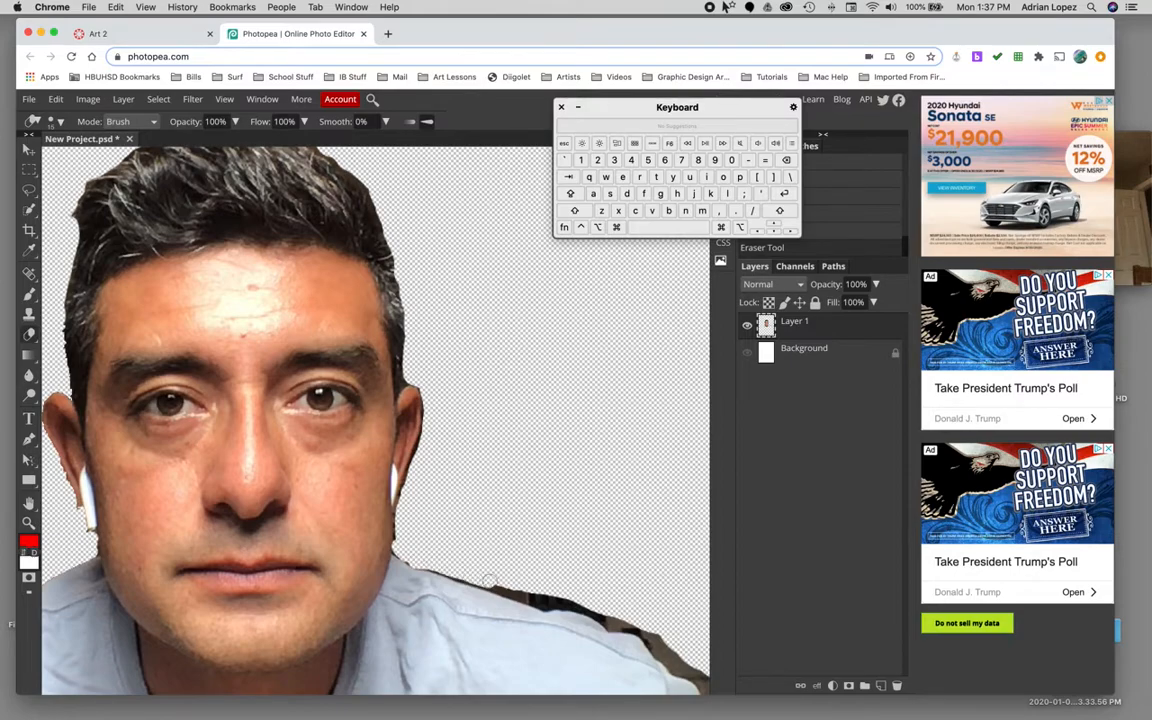
left_click_drag(508, 586, 633, 605)
Step: Quick-select and clear the remaining dark background strips along the shoulder on the photo's right side, and deselect
scroll(633, 605, "down", 3)
scroll(633, 605, "right", 2)
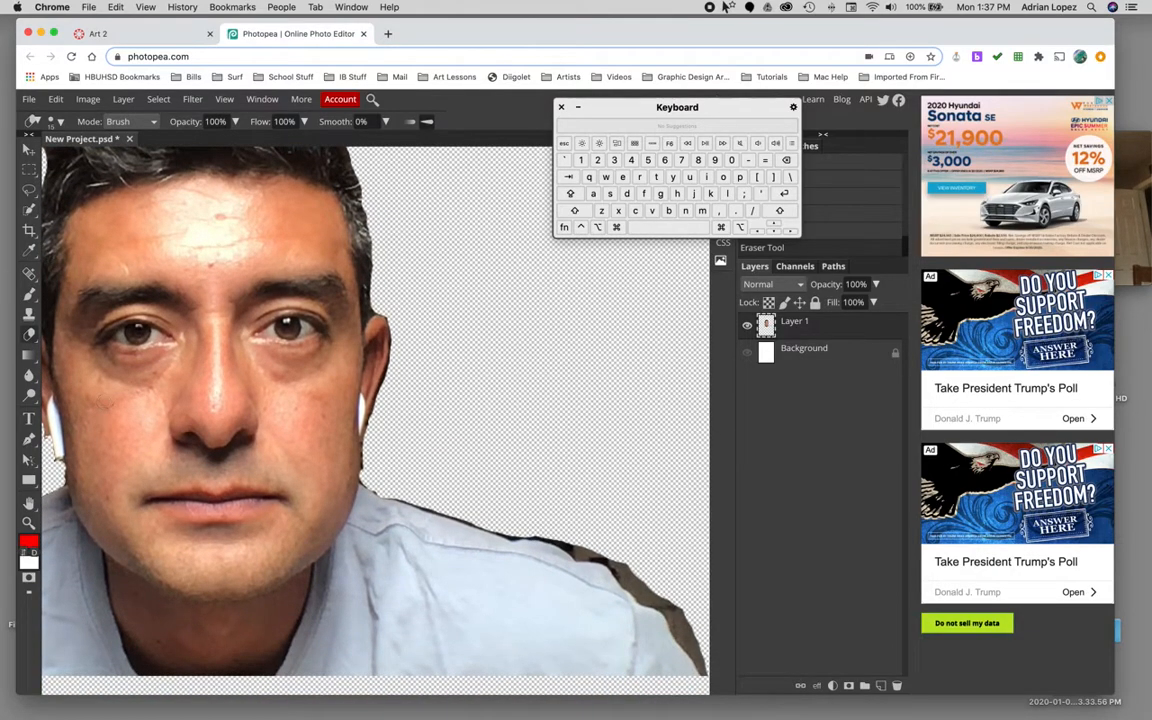
right_click(29, 210)
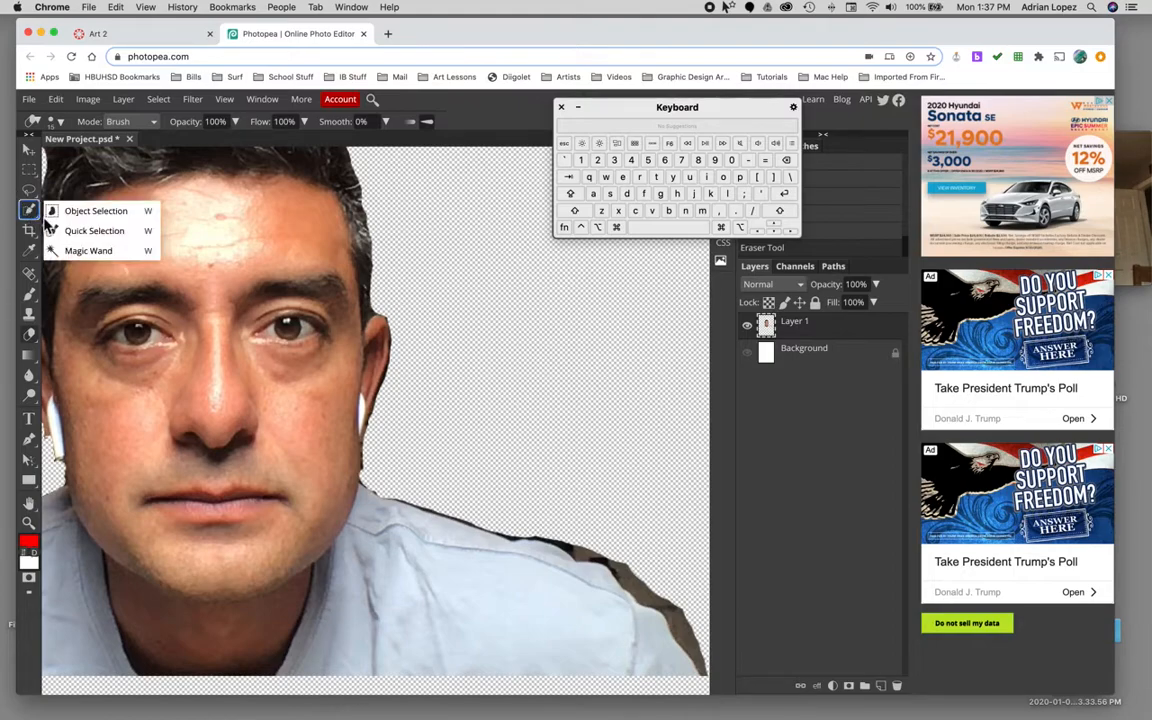
left_click(105, 231)
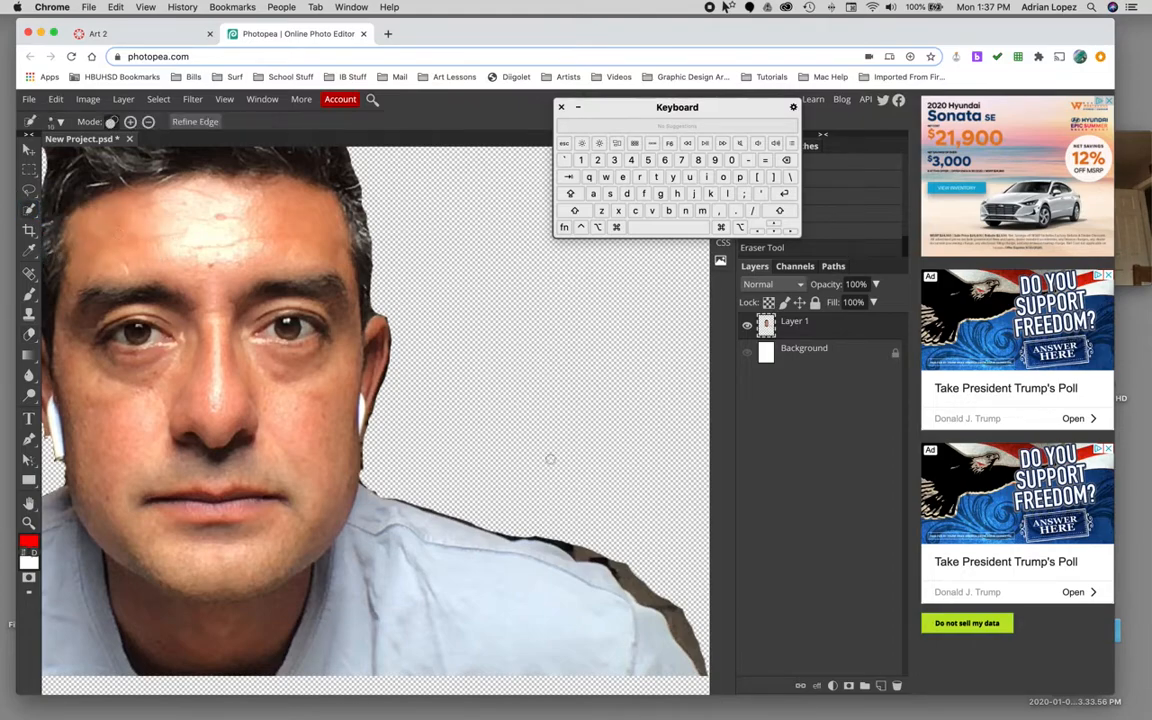
left_click(572, 548)
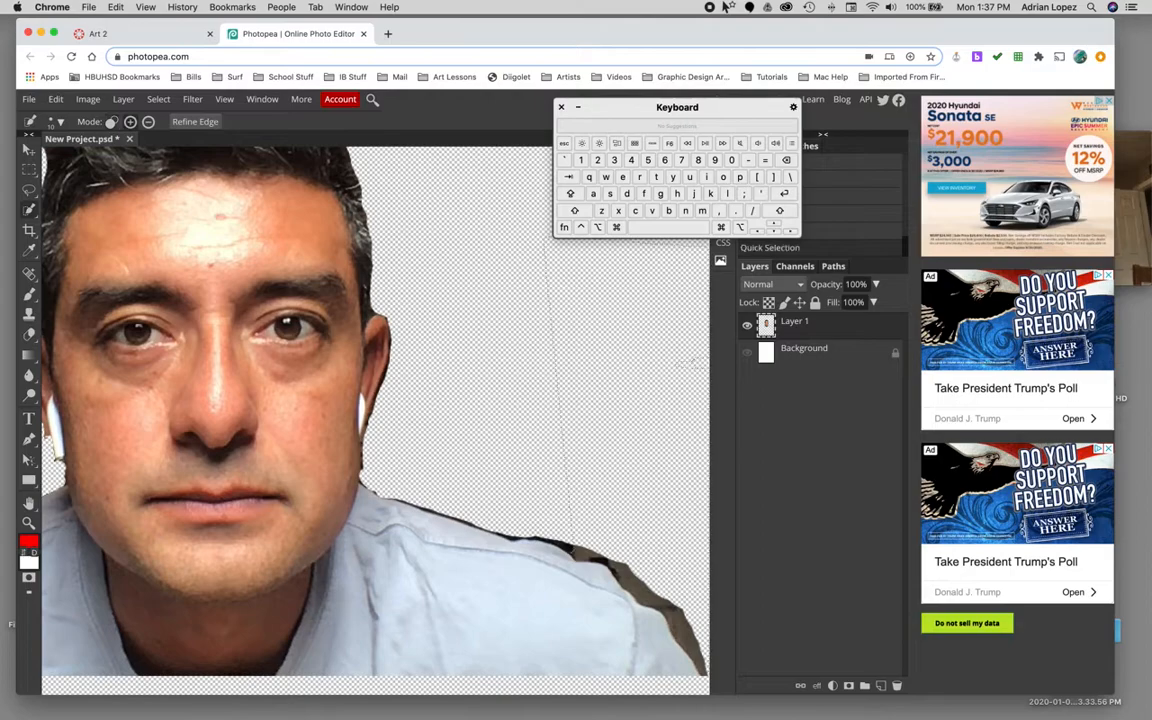
key("Delete")
key("super+d")
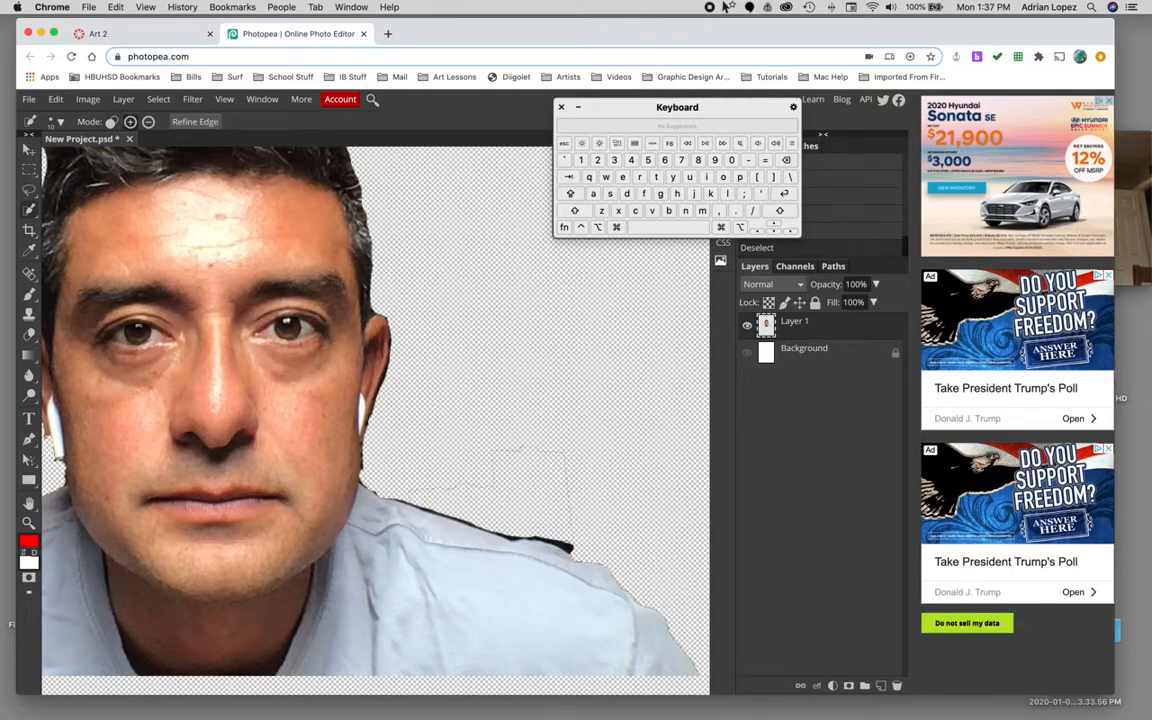
key("super+z")
key("super+d")
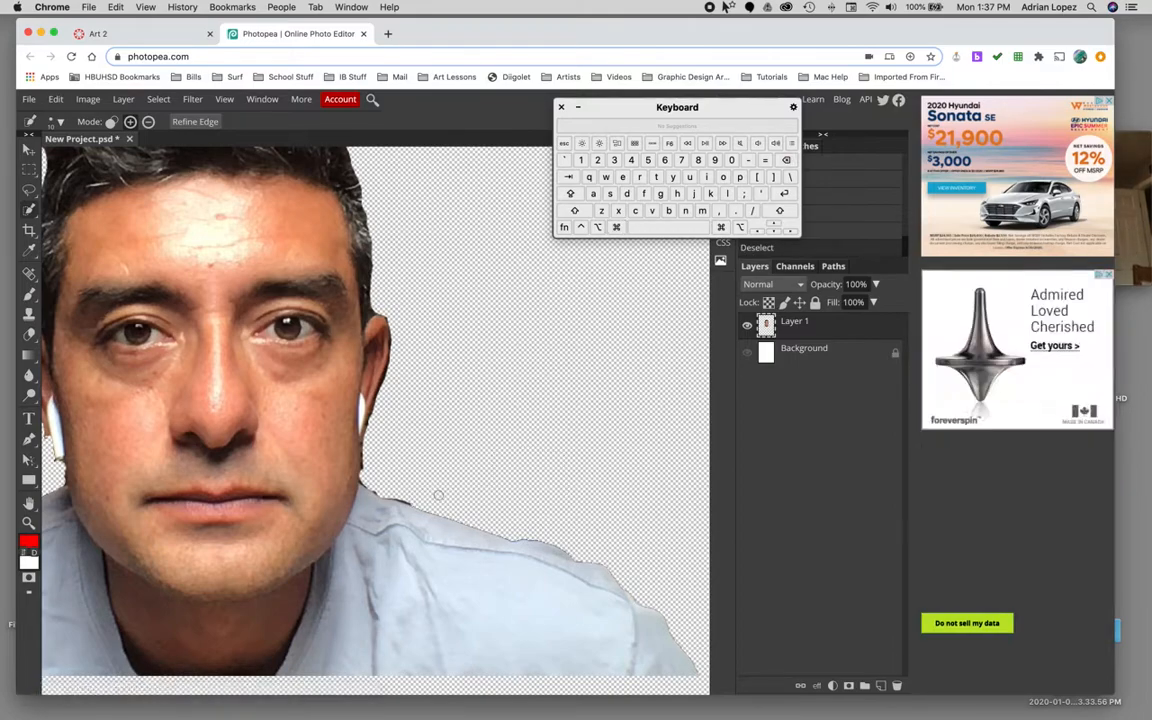
Step: Scale the portrait layer proportionally to about 155% so it spans the canvas width, and apply the transform
key("super+0")
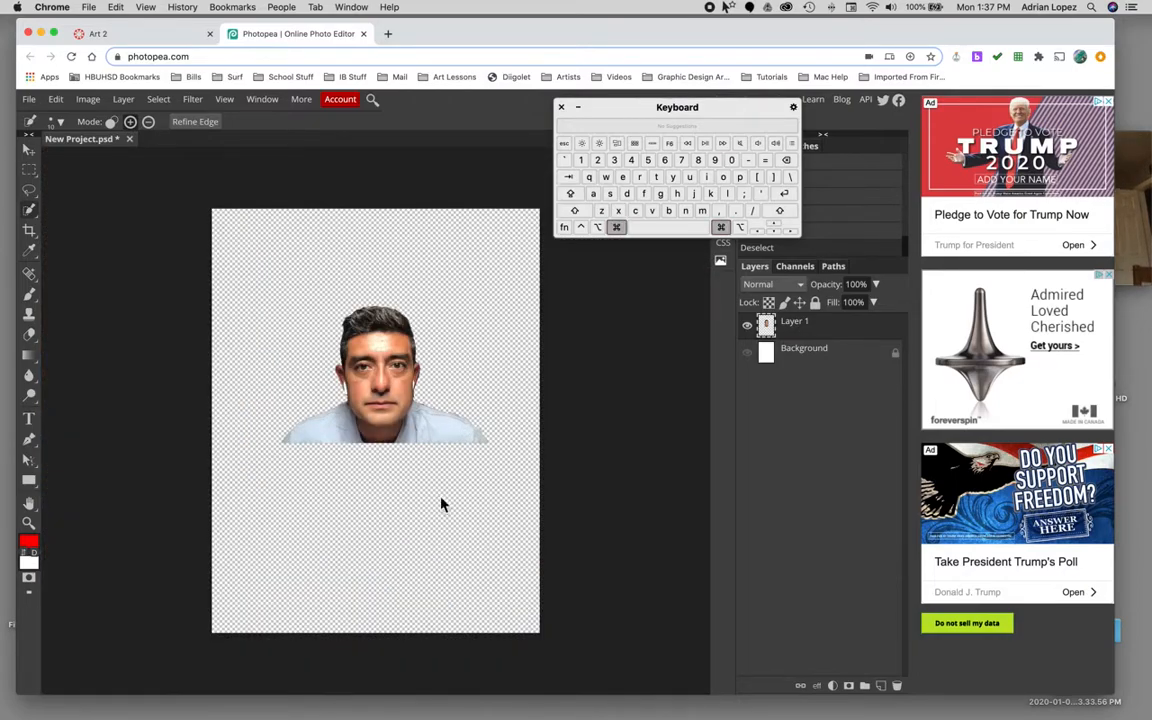
key("super+equal")
key("super+minus")
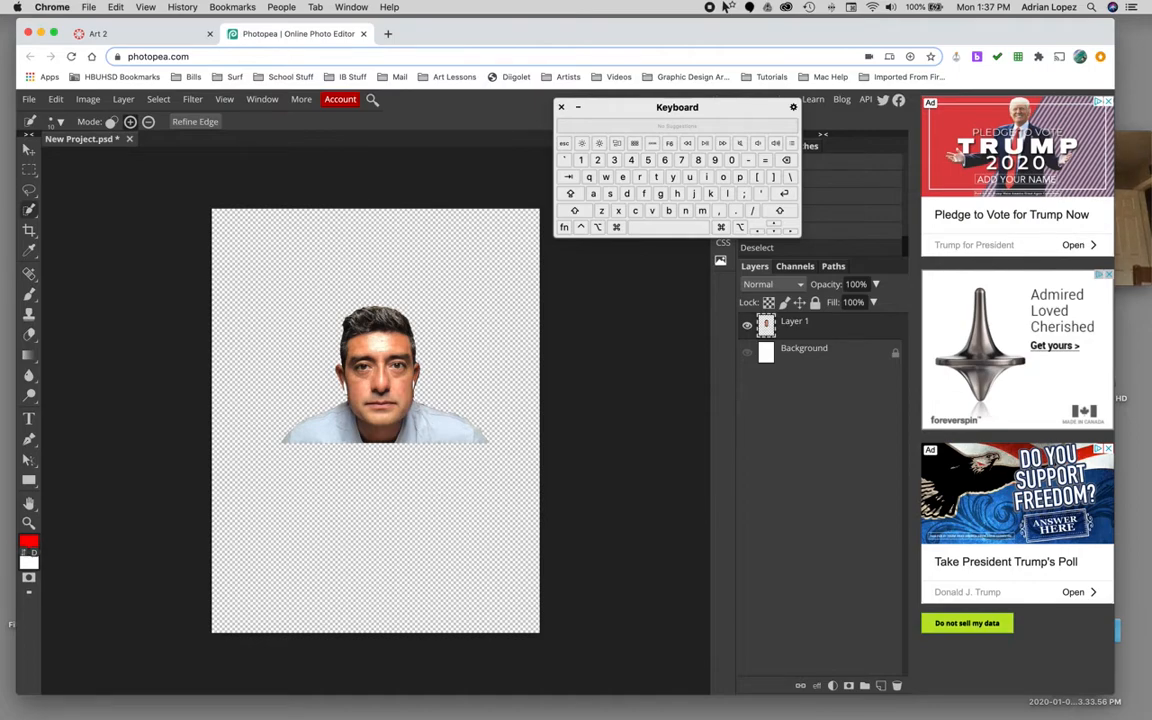
left_click(29, 149)
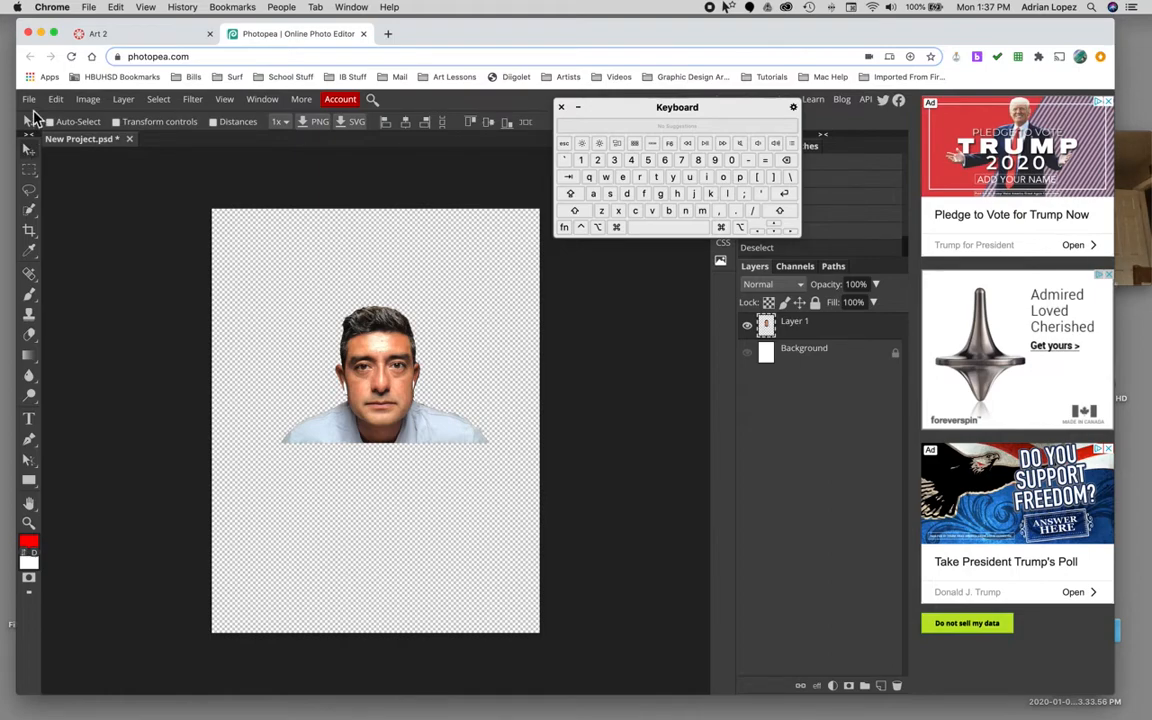
left_click(29, 99)
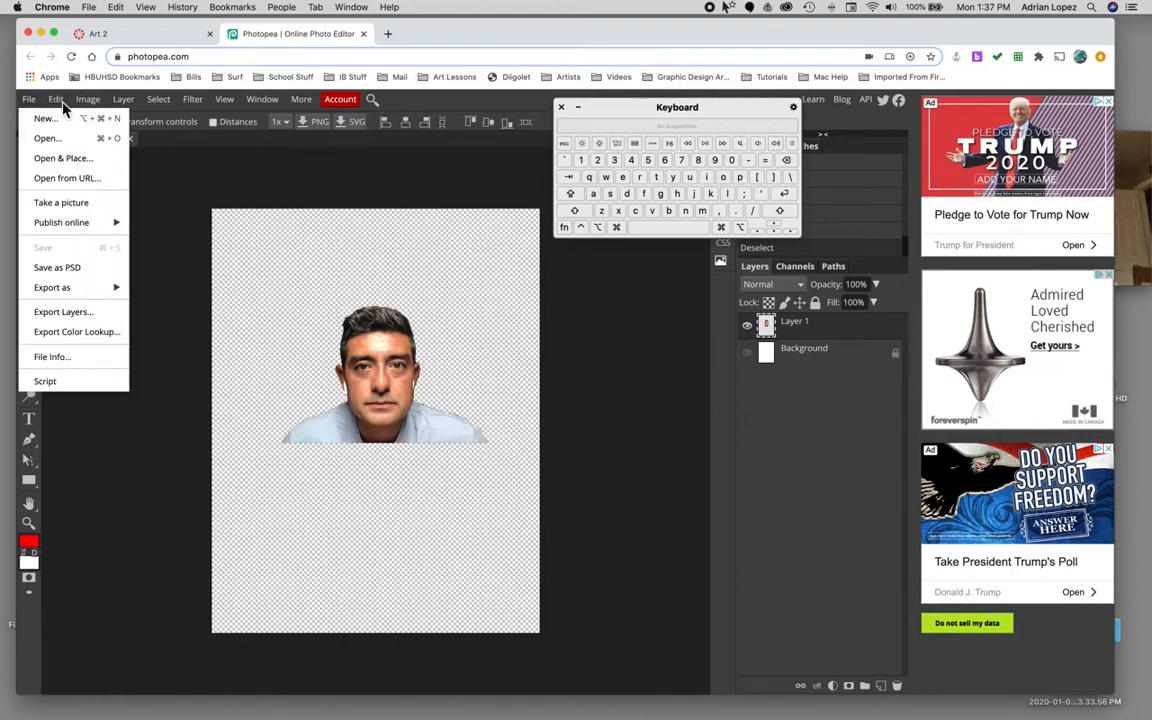
mouse_move(55, 99)
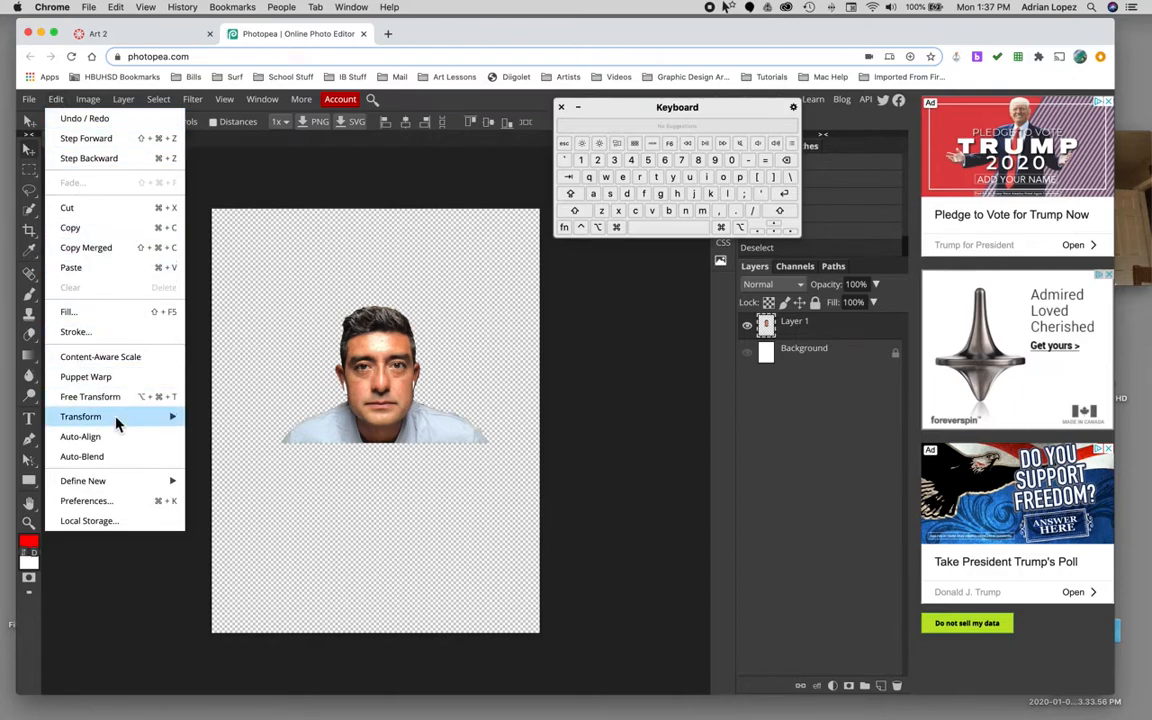
mouse_move(139, 417)
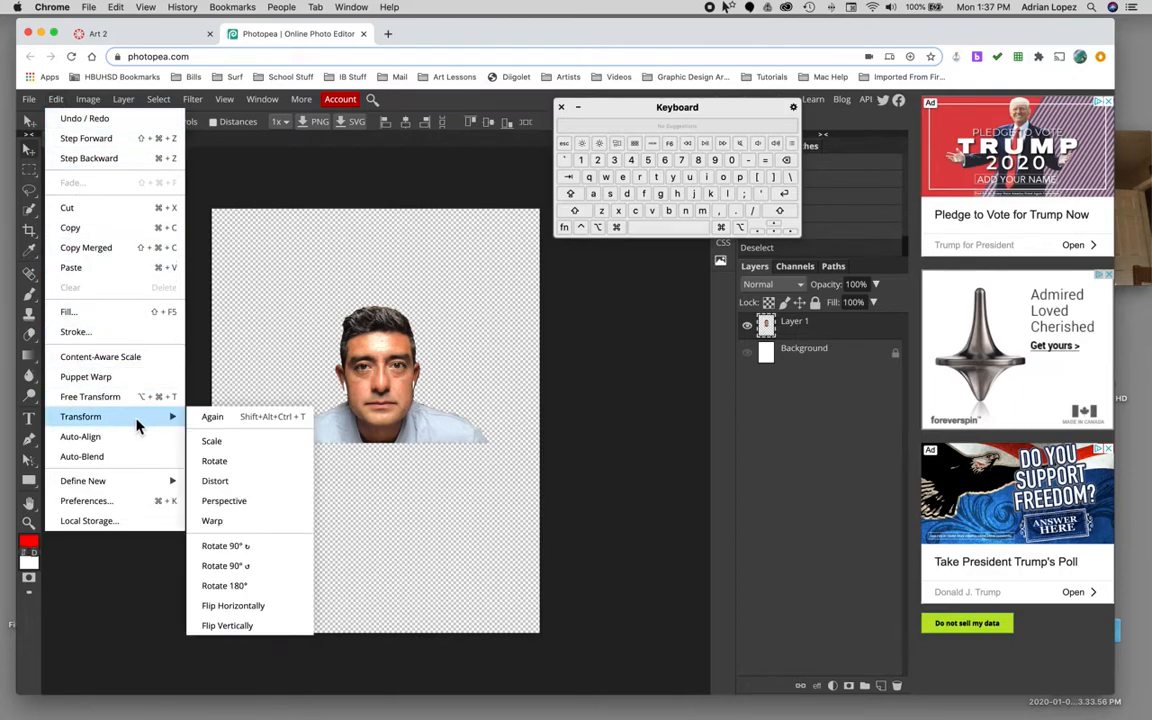
left_click(213, 445)
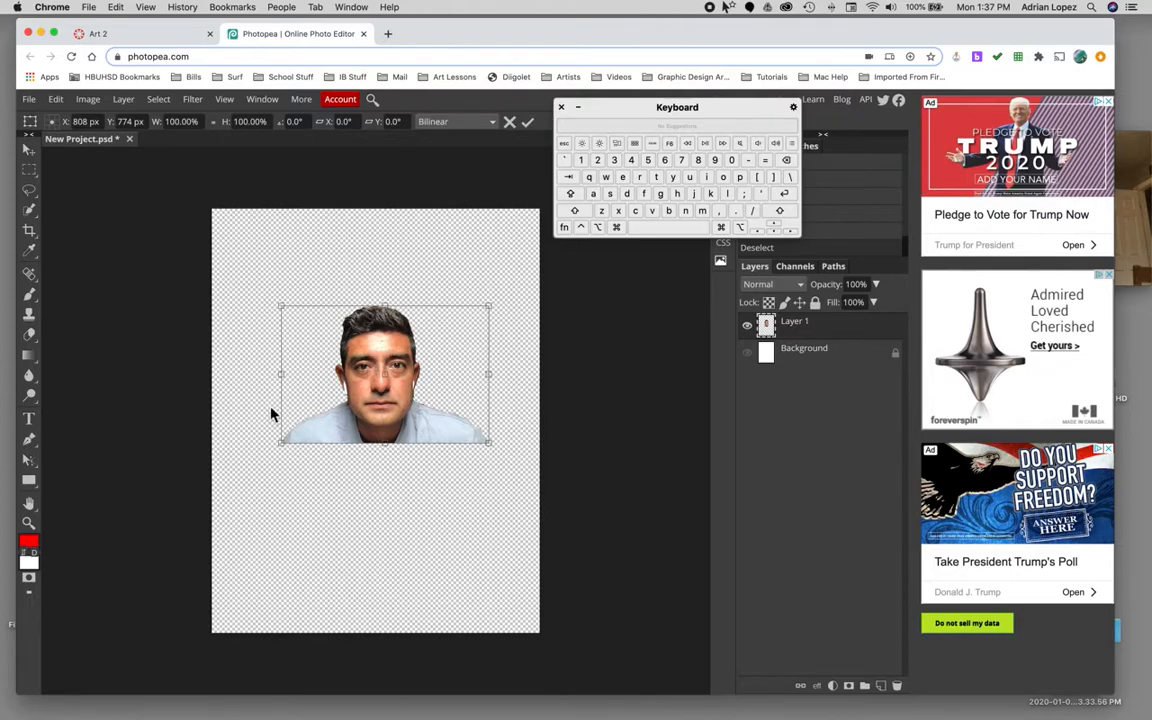
left_click_drag(283, 449, 219, 514)
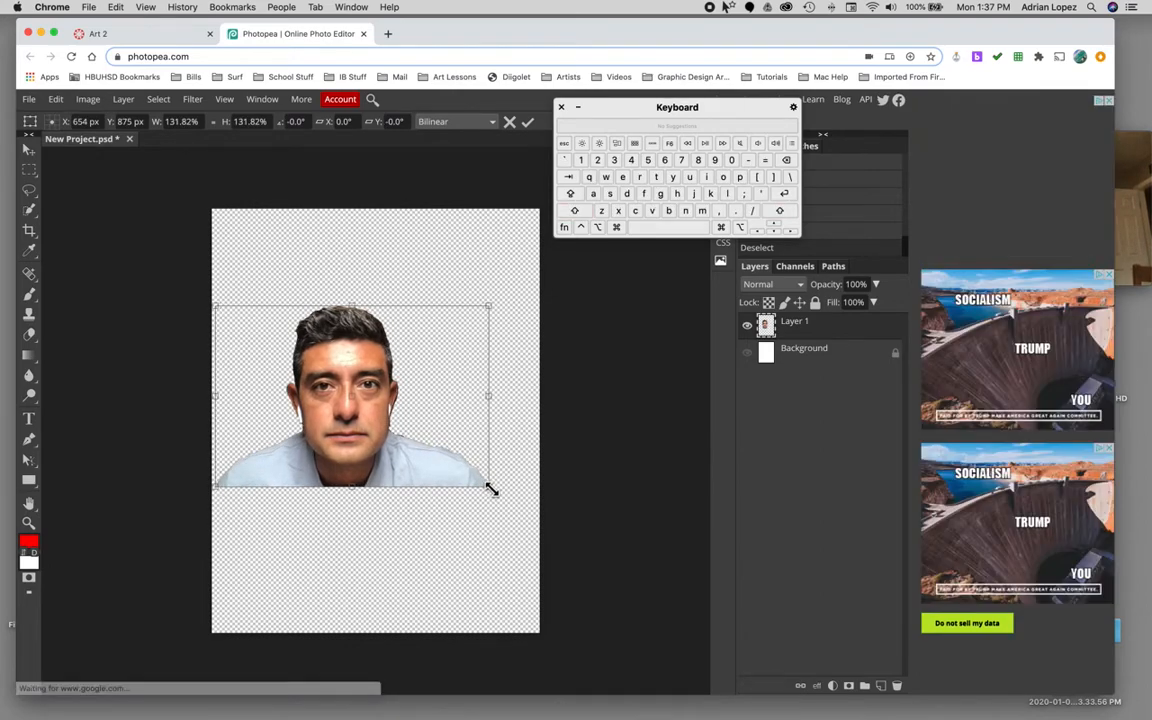
left_click_drag(489, 489, 540, 530)
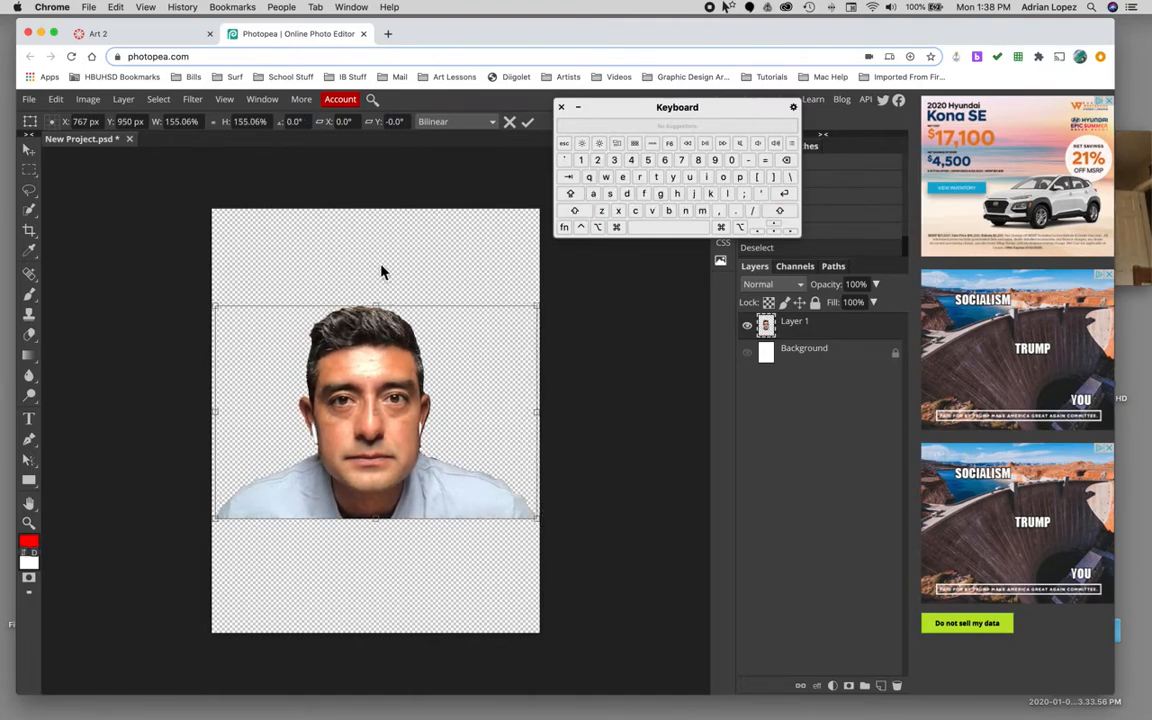
key("Return")
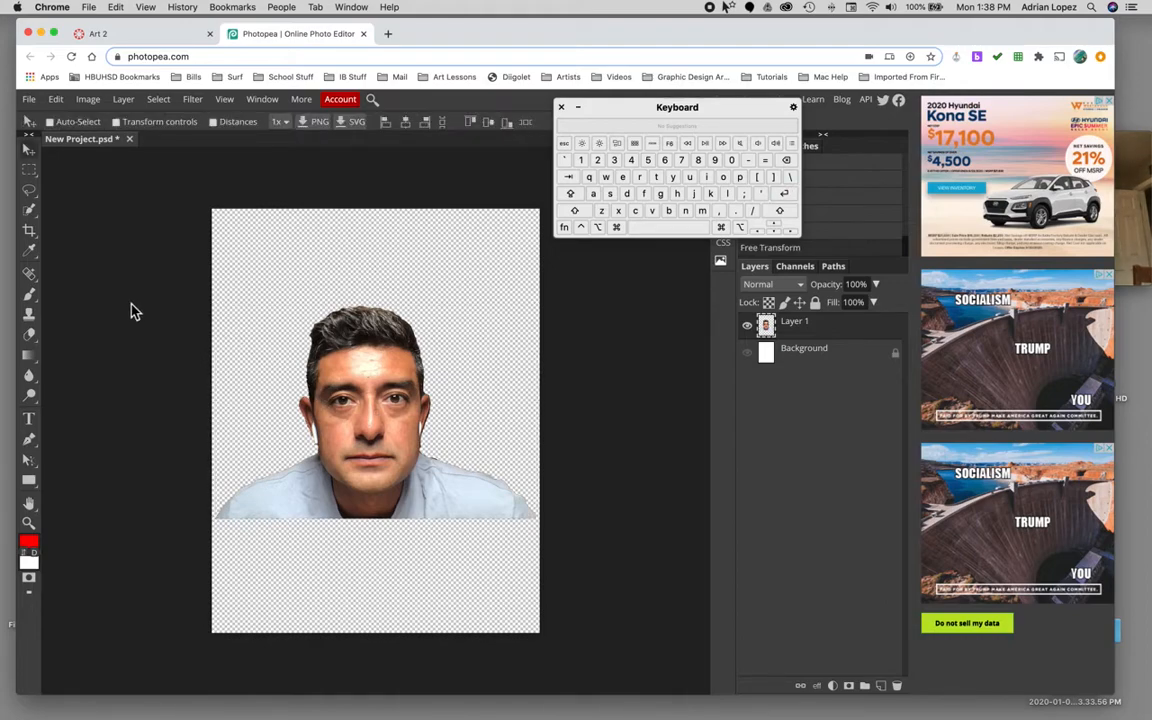
Step: Set the Clone Stamp source between the portrait's eyes and enlarge the brush
left_click(31, 319)
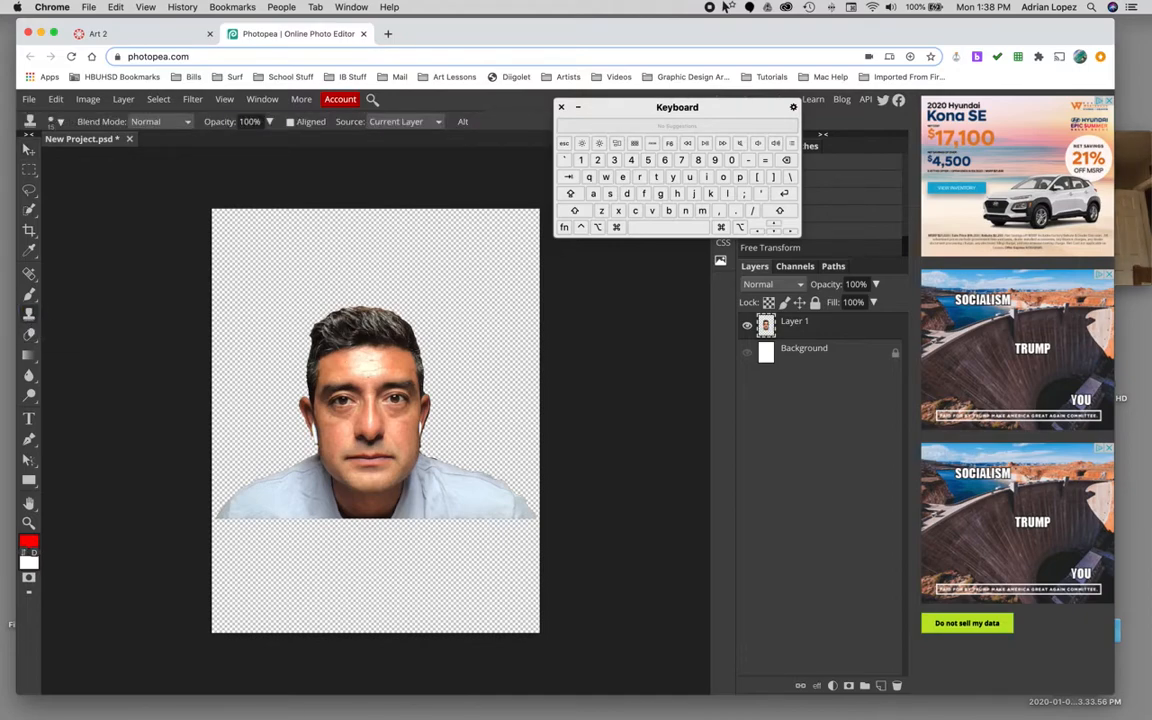
key("super")
key("super")
key("super+equal")
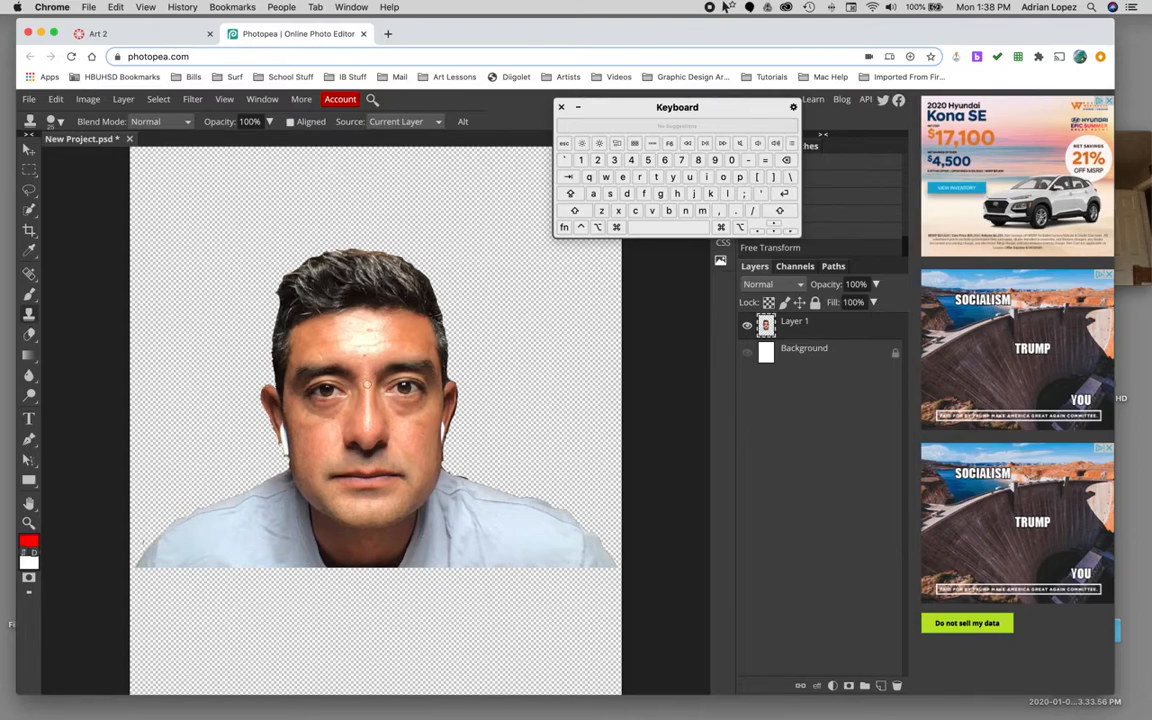
key("alt")
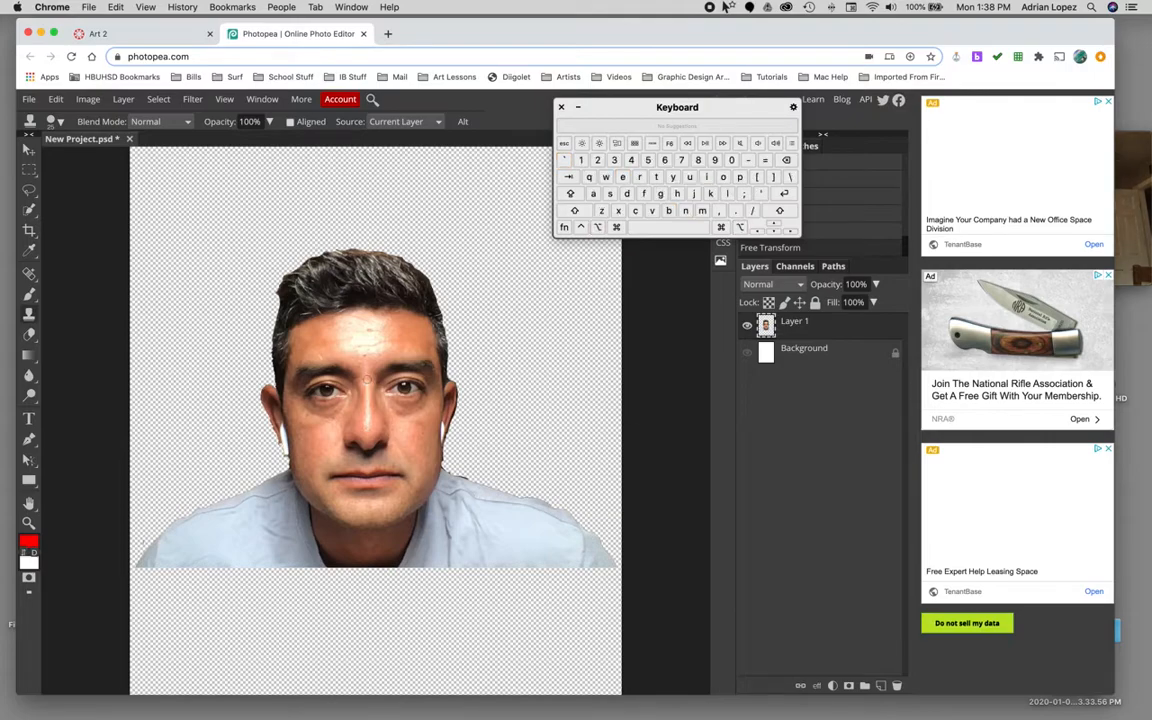
key("alt")
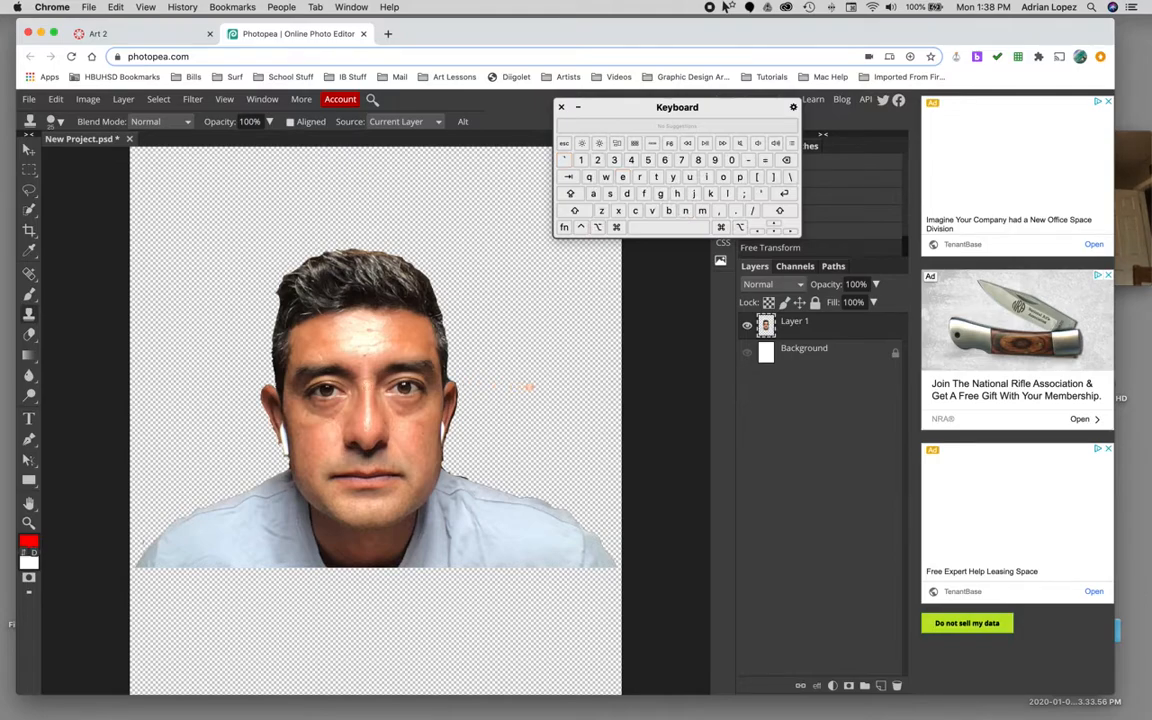
left_click(530, 387)
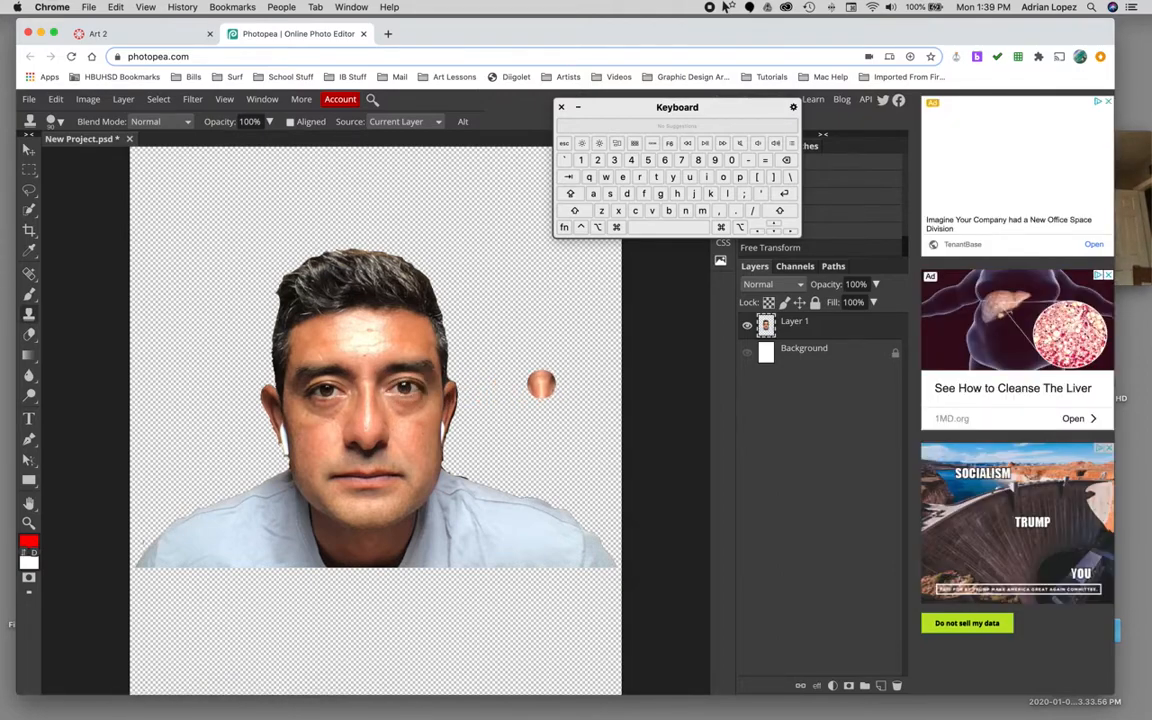
Step: Try to clone the face beside the portrait using several separate strokes, and undo them all
mouse_move(541, 385)
left_mouse_down()
mouse_move(522, 380)
mouse_move(558, 394)
mouse_move(563, 362)
mouse_move(531, 355)
mouse_move(504, 376)
mouse_move(494, 428)
mouse_move(549, 424)
mouse_move(508, 425)
mouse_move(548, 452)
mouse_move(606, 374)
mouse_move(588, 444)
mouse_move(455, 410)
mouse_move(463, 402)
left_mouse_up()
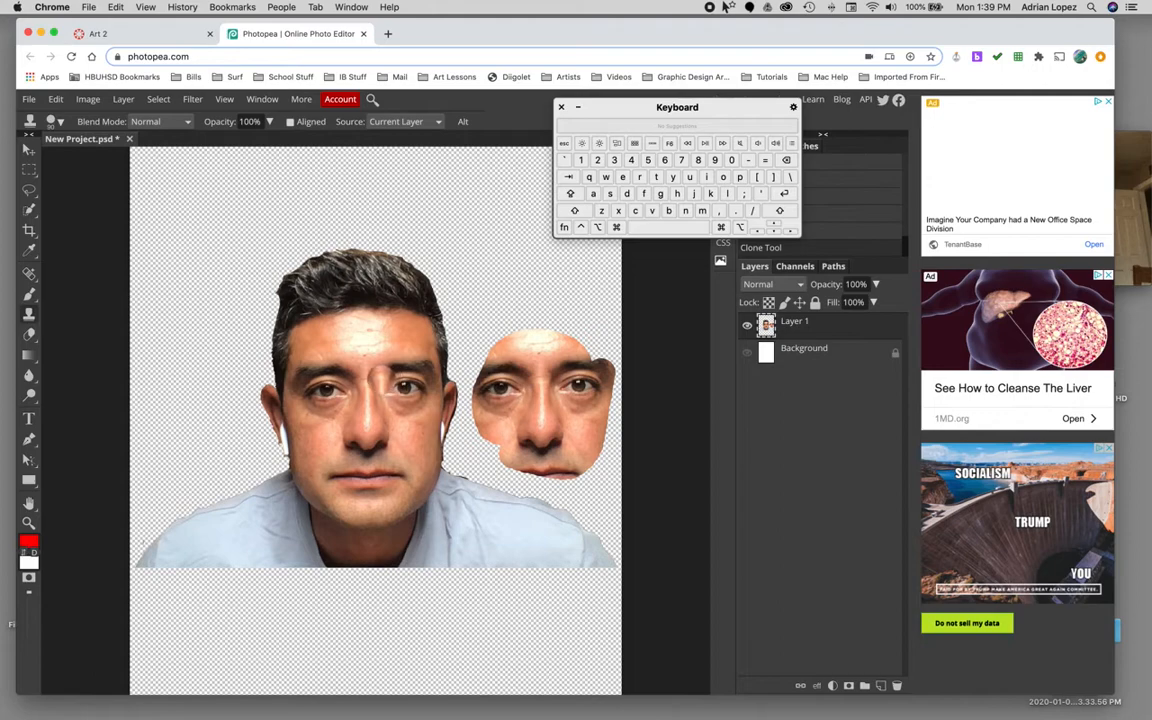
left_click_drag(466, 347, 482, 347)
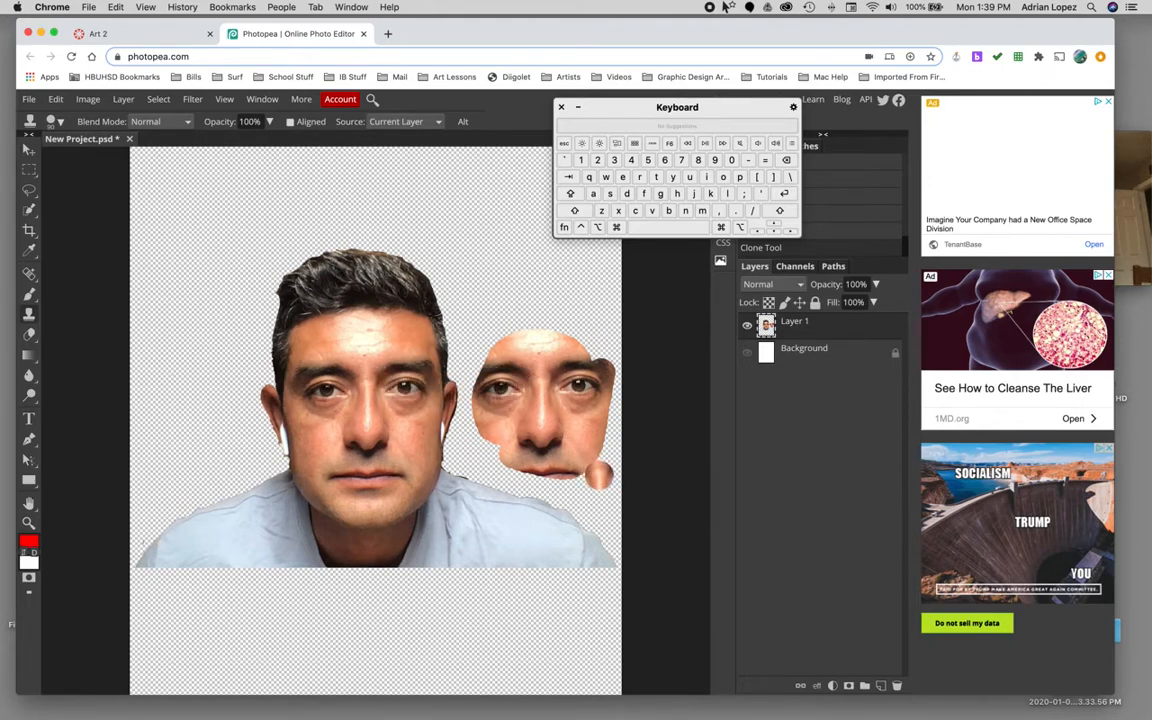
mouse_move(590, 486)
left_mouse_down()
mouse_move(608, 494)
mouse_move(604, 462)
mouse_move(603, 482)
left_mouse_up()
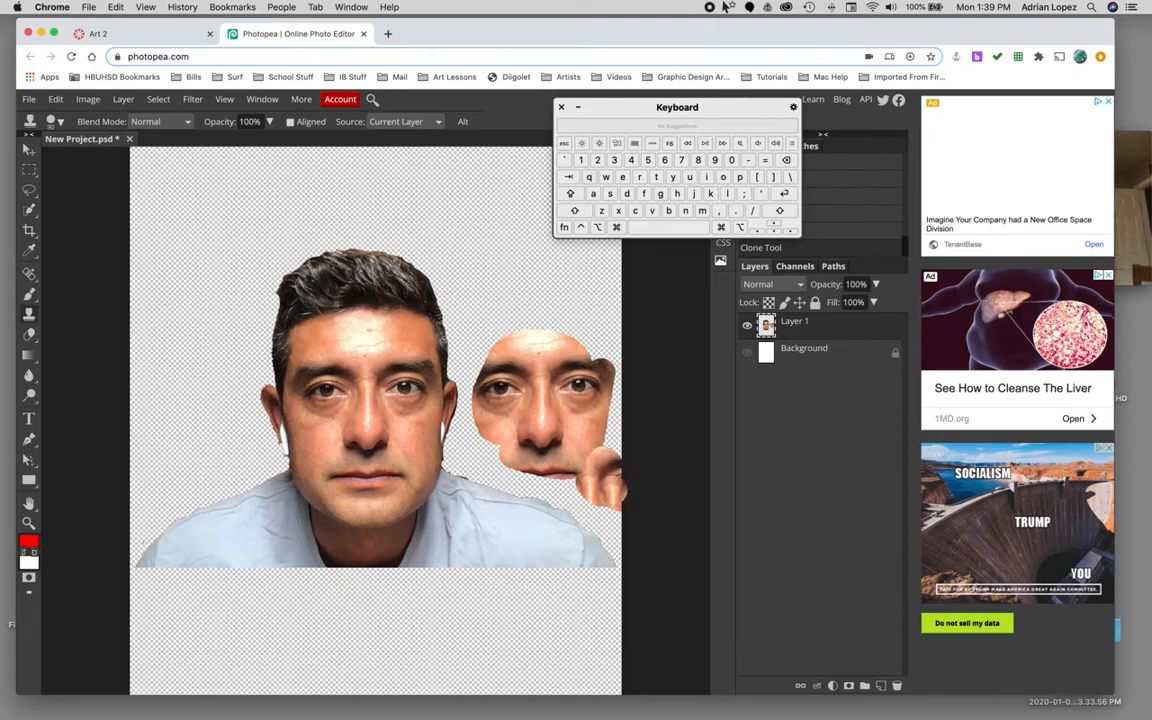
key("super+alt+z")
key("super+alt+z")
key("super+alt+z")
key("super+alt+z")
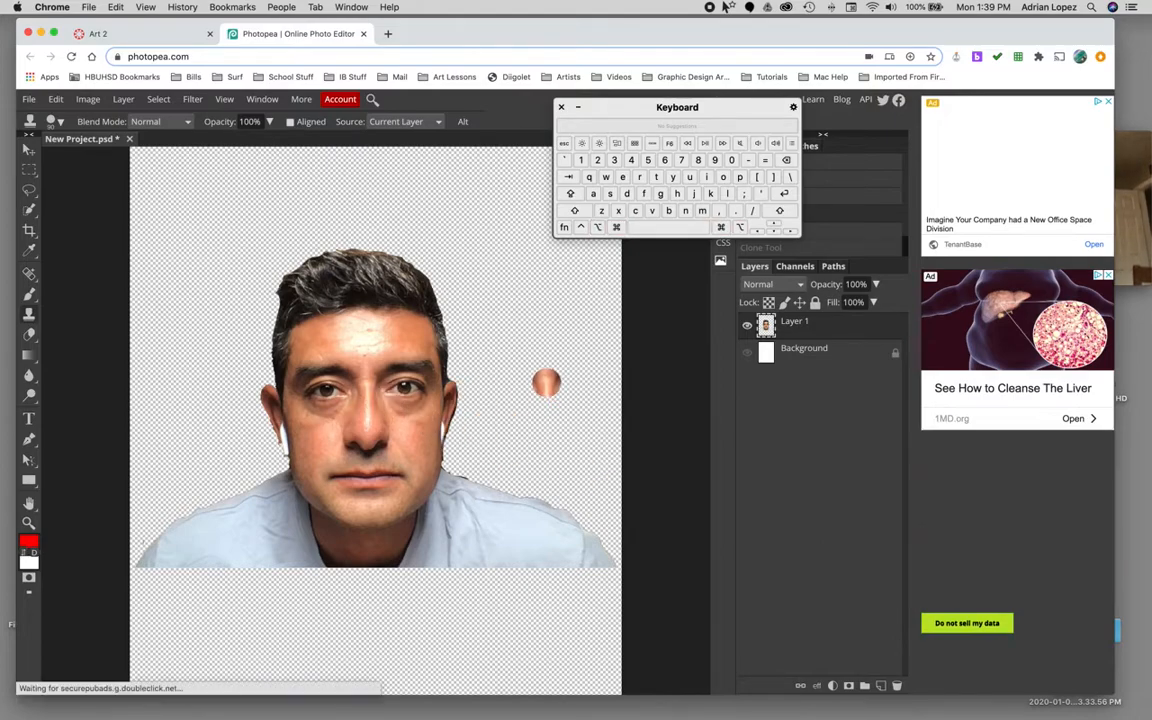
Step: Clone the whole head and neck in continuous strokes into the empty area beside the portrait, above the shoulder
mouse_move(542, 373)
left_mouse_down()
mouse_move(550, 408)
mouse_move(519, 380)
mouse_move(508, 412)
mouse_move(519, 430)
mouse_move(534, 435)
mouse_move(534, 415)
mouse_move(572, 445)
mouse_move(596, 445)
mouse_move(532, 415)
mouse_move(564, 375)
mouse_move(552, 352)
mouse_move(526, 352)
mouse_move(502, 375)
mouse_move(524, 465)
mouse_move(594, 475)
mouse_move(599, 455)
mouse_move(589, 442)
mouse_move(579, 450)
mouse_move(574, 388)
mouse_move(606, 454)
left_mouse_up()
mouse_move(550, 415)
left_mouse_down()
mouse_move(532, 332)
mouse_move(503, 303)
mouse_move(470, 303)
mouse_move(502, 340)
mouse_move(506, 312)
mouse_move(522, 307)
mouse_move(490, 290)
mouse_move(546, 330)
mouse_move(555, 360)
mouse_move(508, 398)
mouse_move(497, 319)
mouse_move(455, 272)
mouse_move(478, 255)
mouse_move(564, 318)
mouse_move(525, 295)
mouse_move(555, 328)
mouse_move(532, 272)
mouse_move(488, 242)
mouse_move(500, 236)
mouse_move(447, 238)
mouse_move(433, 250)
mouse_move(426, 322)
mouse_move(437, 418)
mouse_move(498, 472)
mouse_move(609, 489)
left_mouse_up()
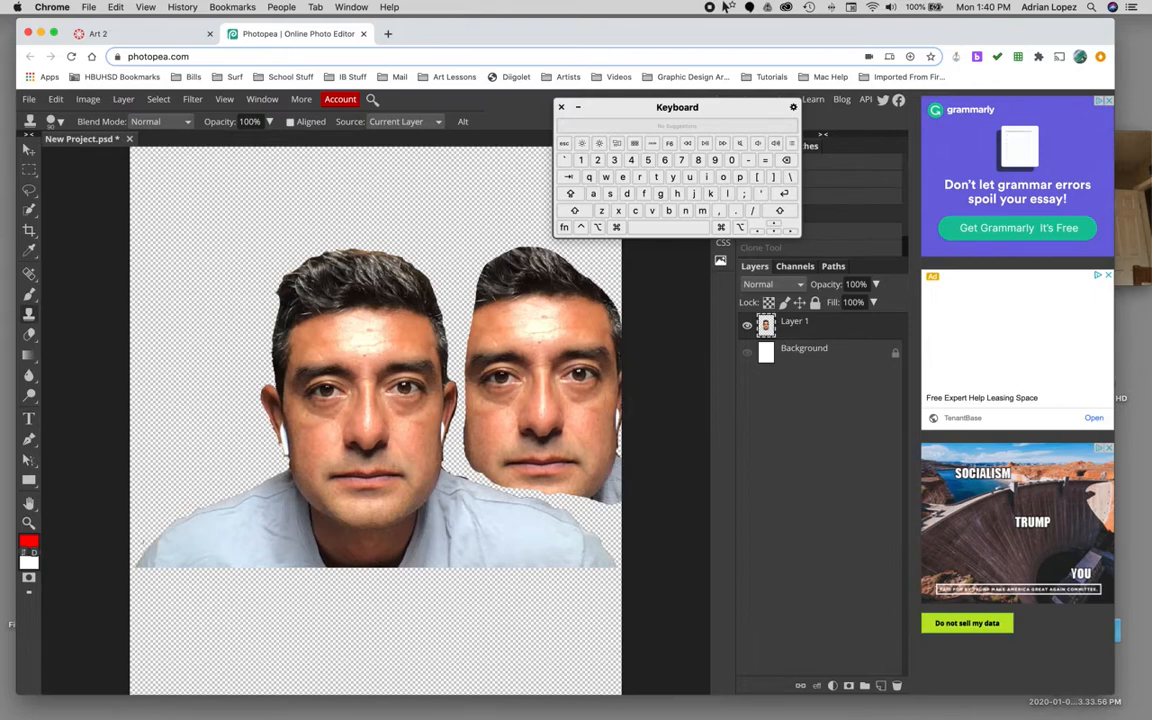
mouse_move(520, 440)
left_mouse_down()
mouse_move(500, 454)
mouse_move(434, 432)
left_mouse_up()
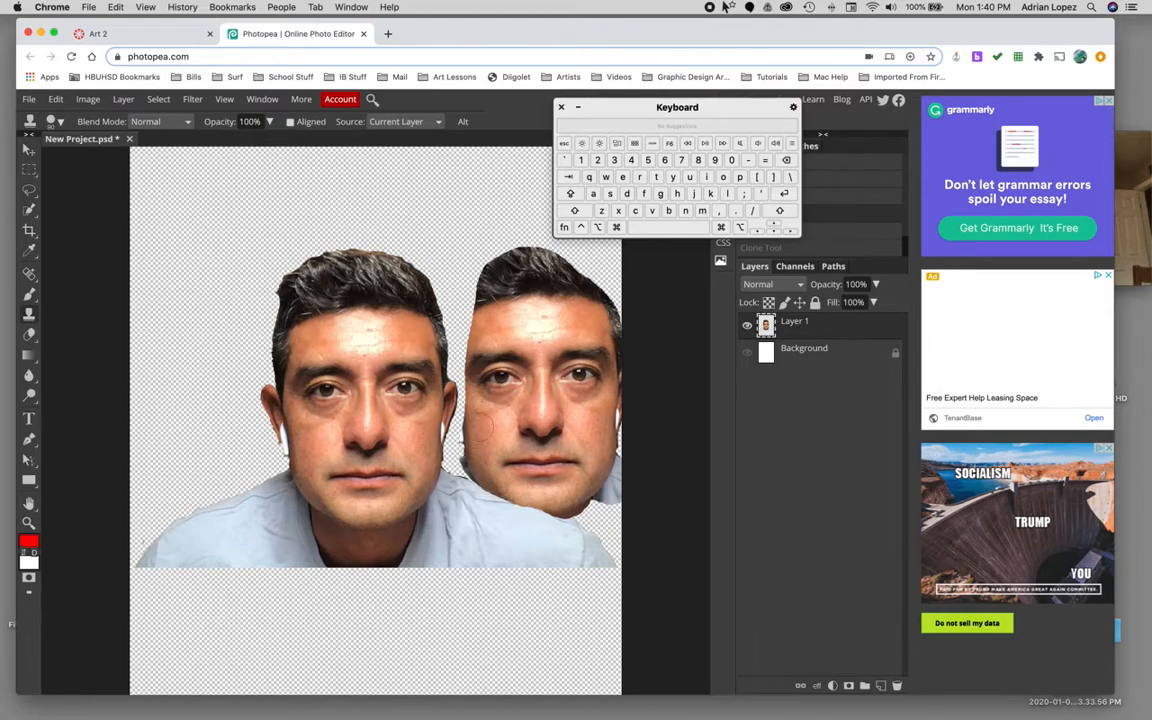
mouse_move(461, 450)
left_mouse_down()
mouse_move(462, 468)
mouse_move(466, 242)
mouse_move(458, 315)
left_mouse_up()
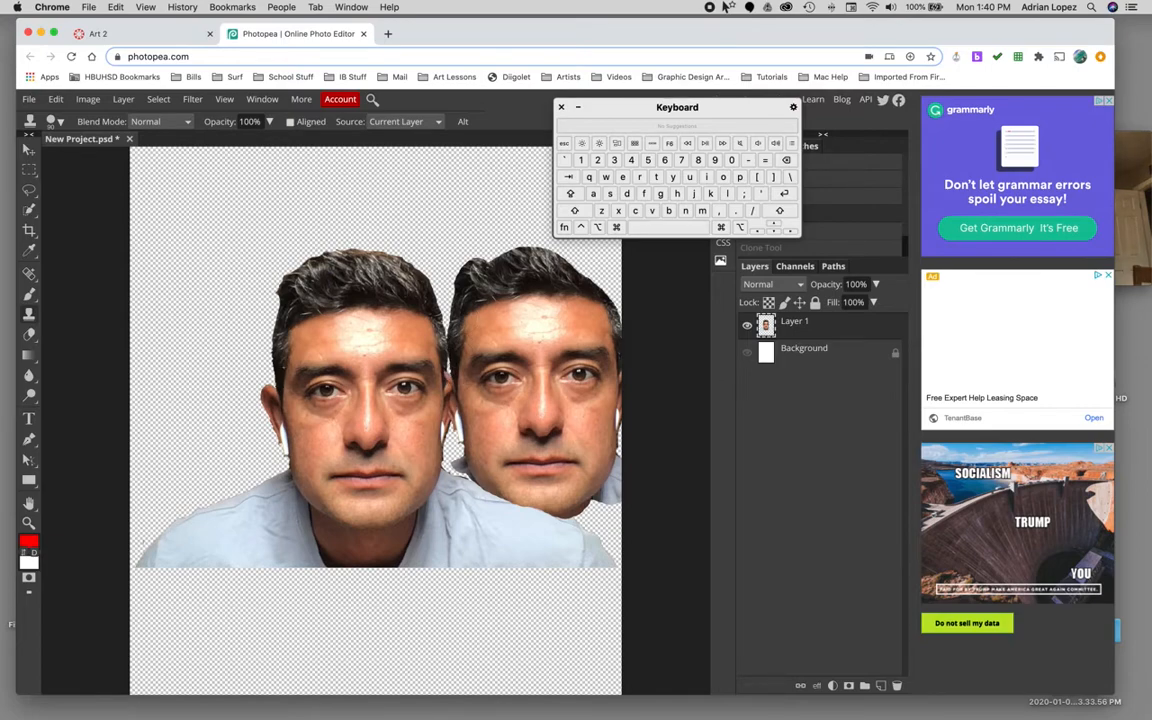
mouse_move(428, 232)
left_mouse_down()
mouse_move(462, 220)
mouse_move(512, 228)
mouse_move(555, 266)
mouse_move(500, 215)
left_mouse_up()
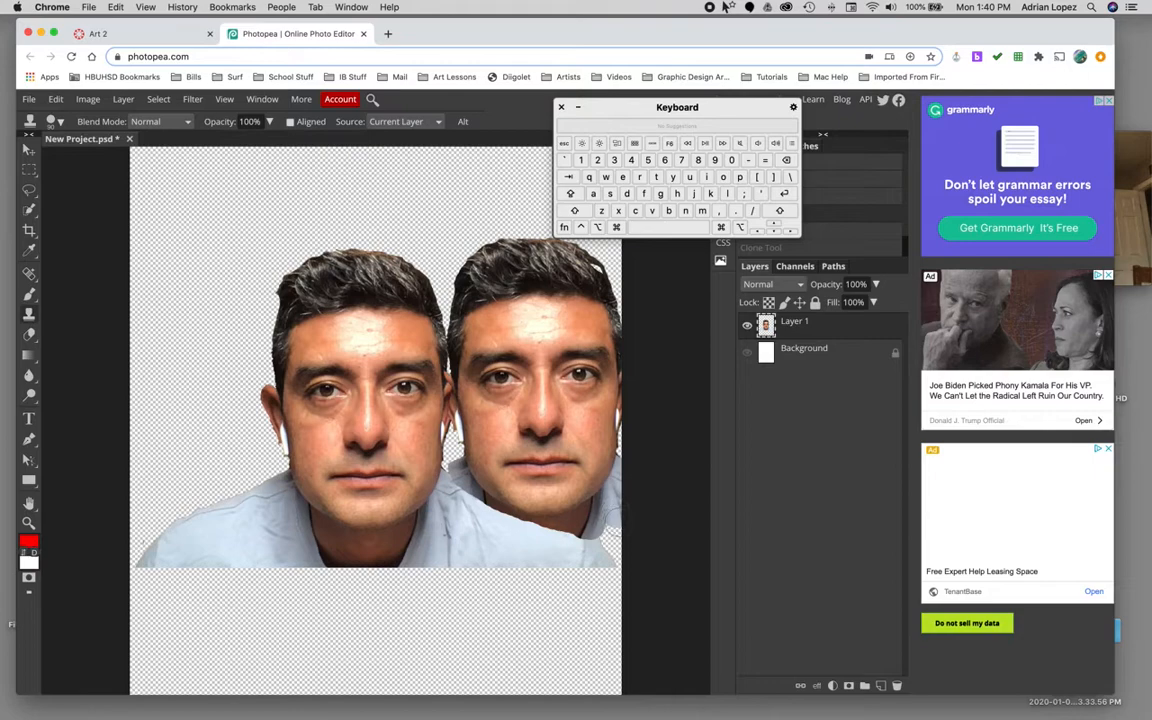
key("super+shift+z")
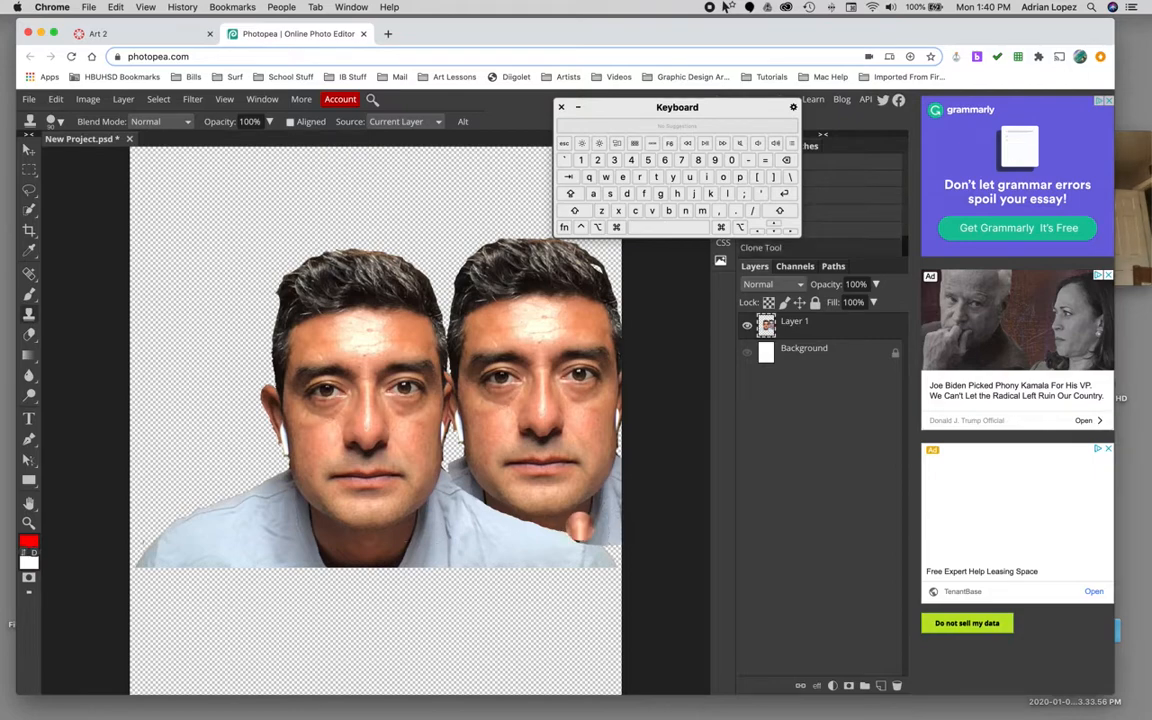
key("super+z")
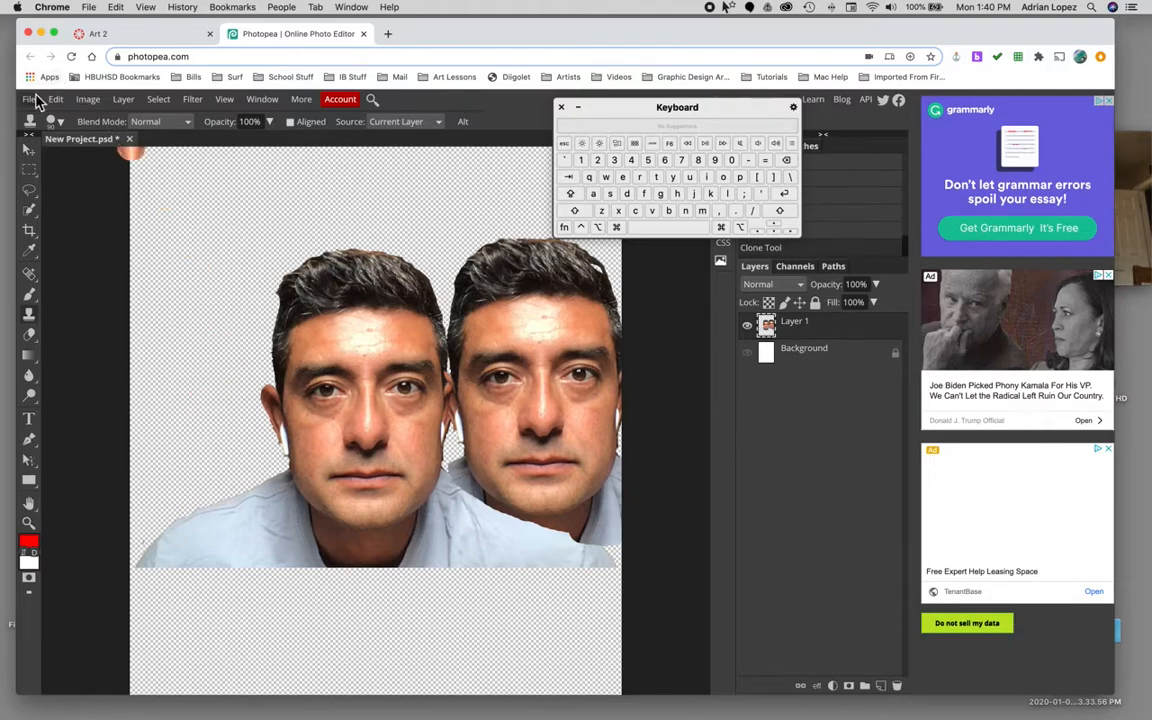
Step: Export the cloned portrait as a JPG at 1530 by 1980 px with 70% quality
left_click(31, 100)
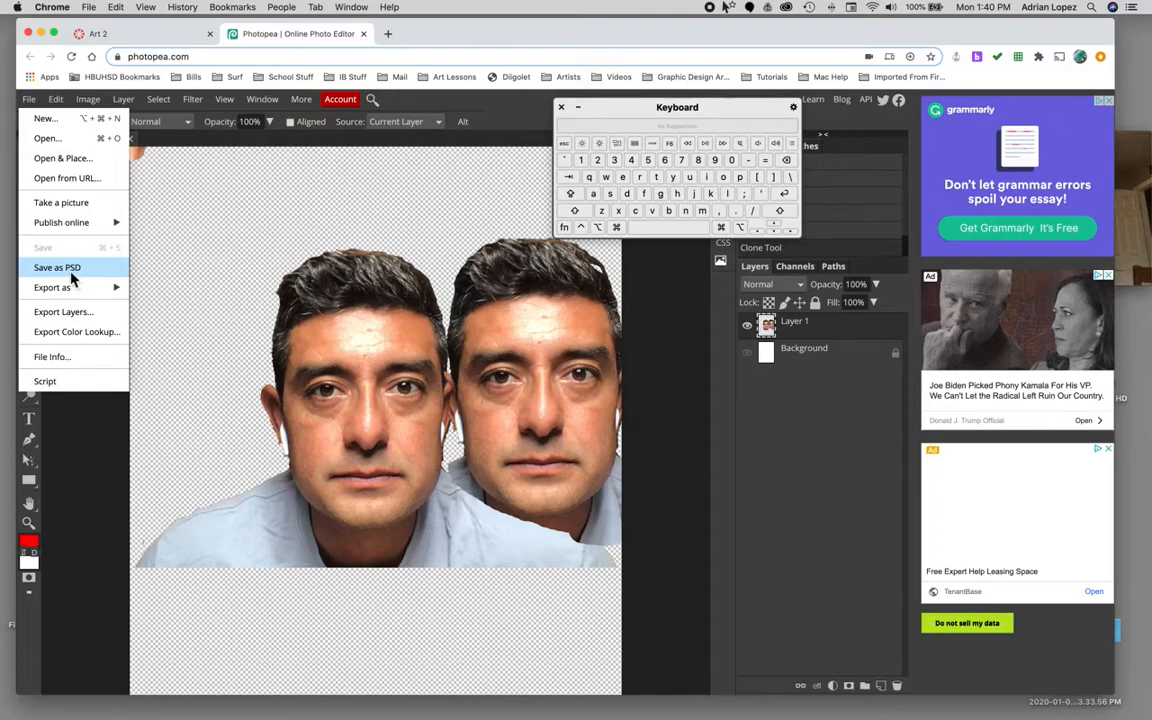
mouse_move(76, 290)
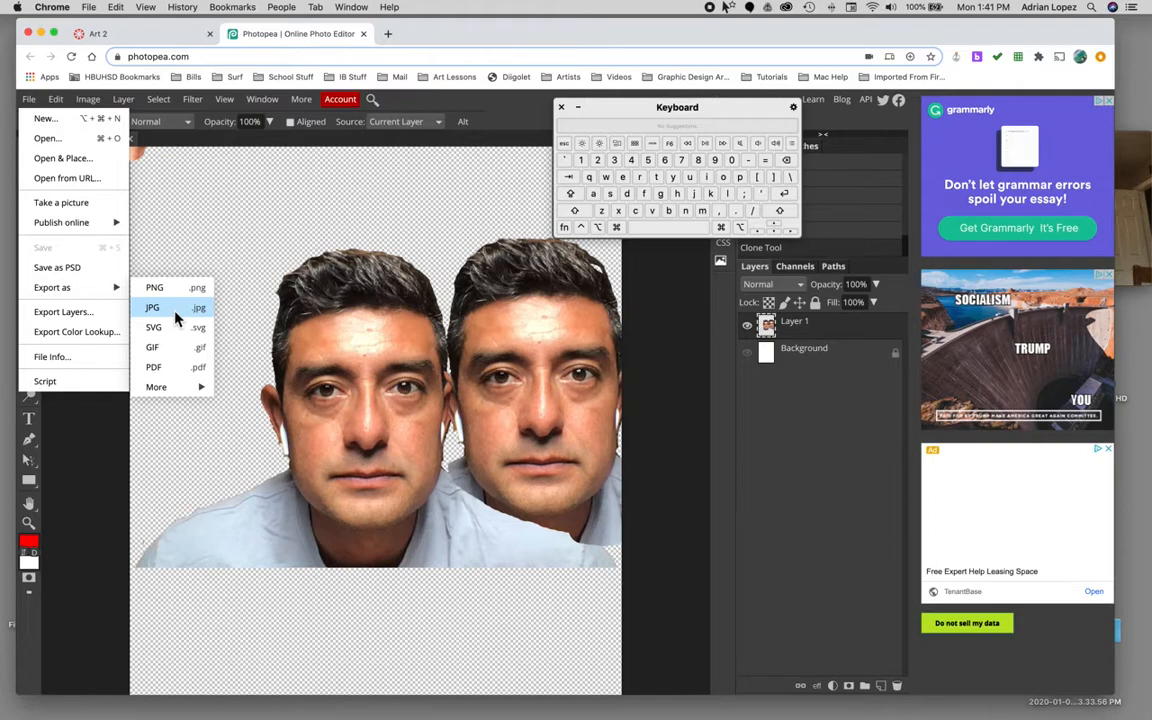
left_click(176, 317)
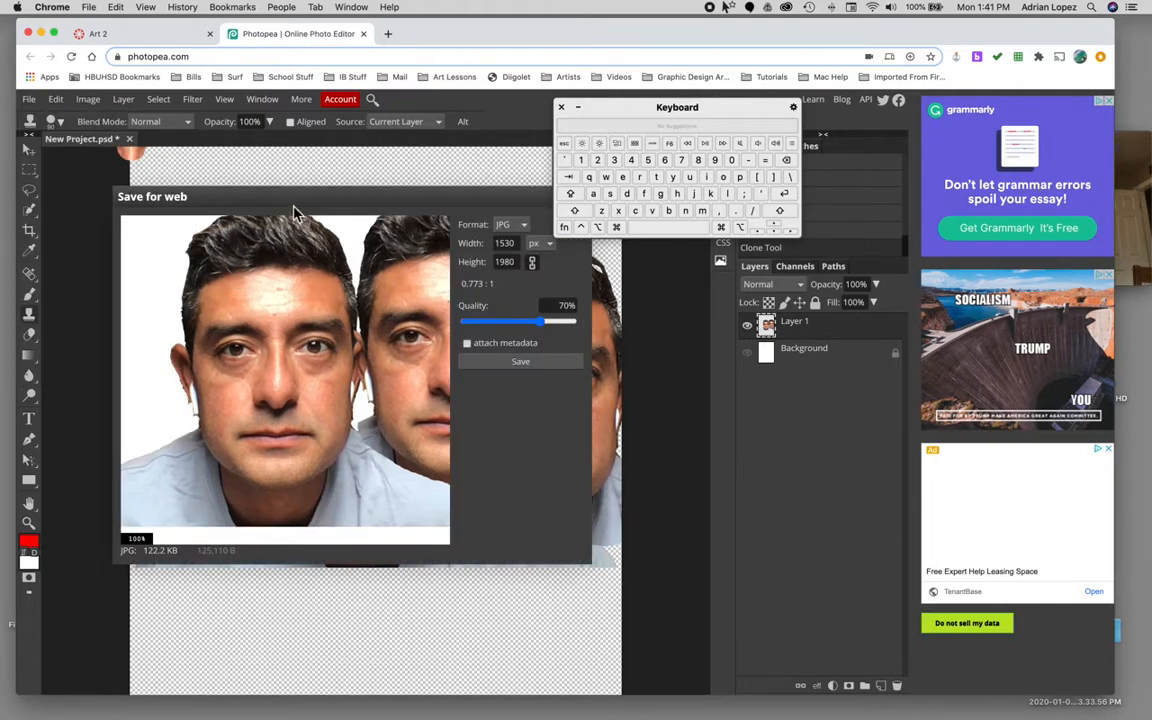
left_click_drag(290, 197, 280, 261)
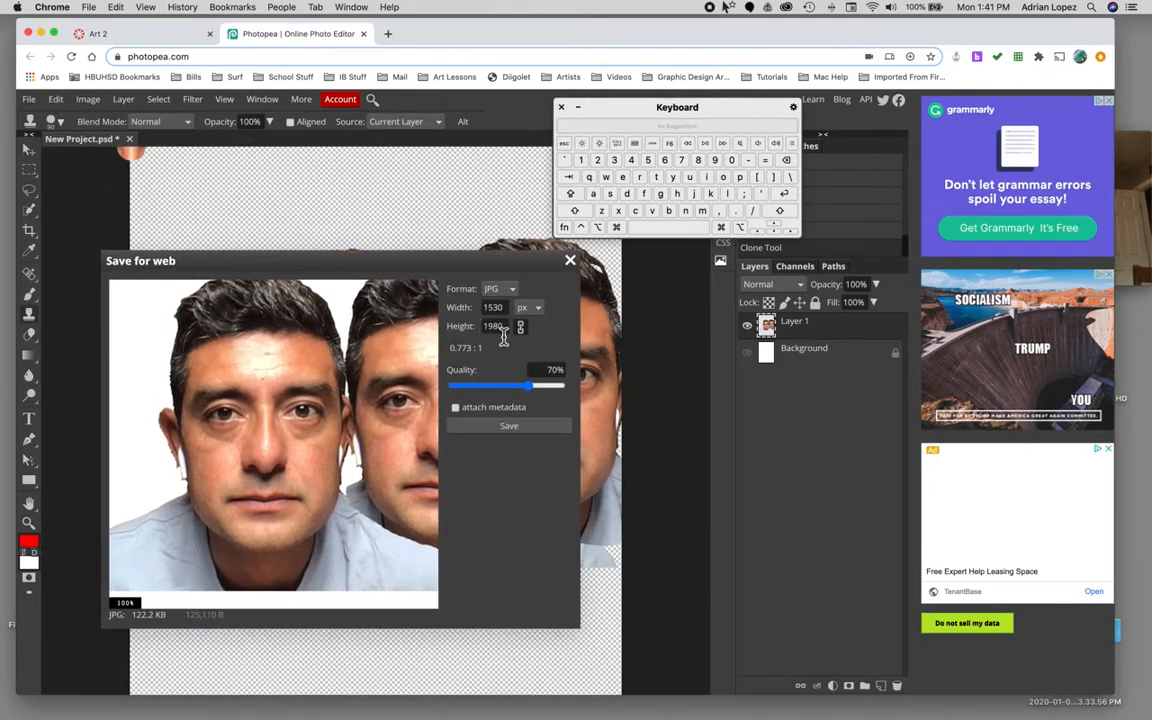
left_click(510, 428)
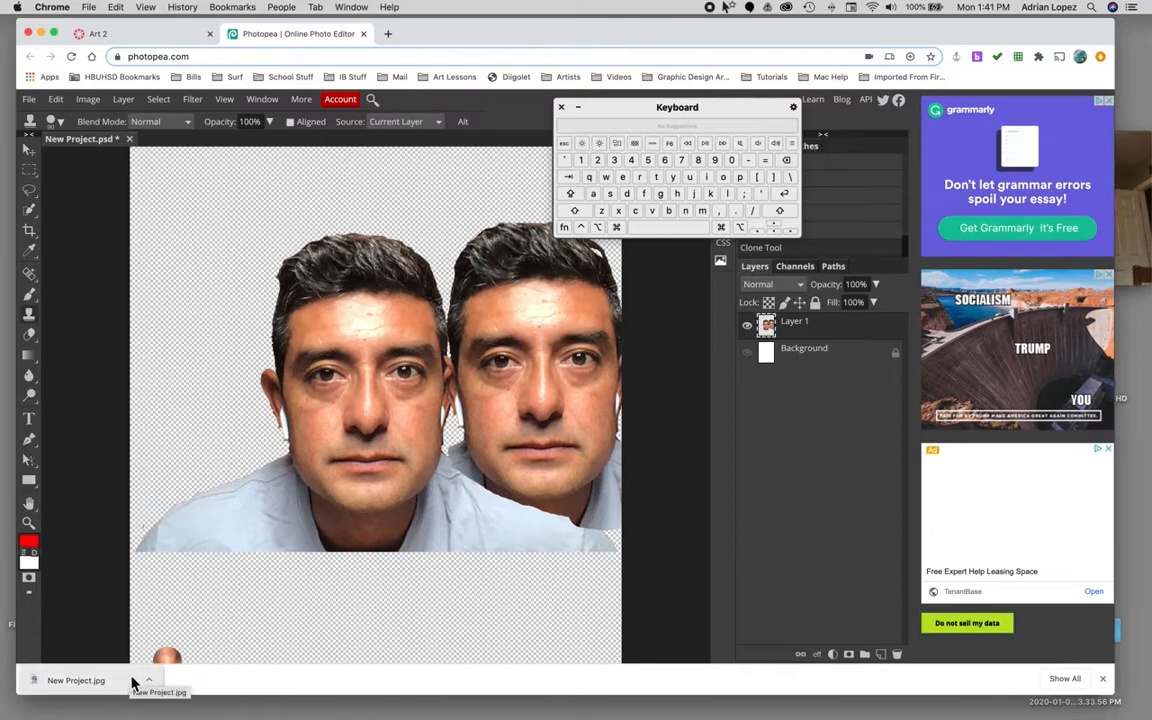
Step: Open the exported New Project.jpg from the Downloads folder in Preview to check the result
mouse_move(651, 700)
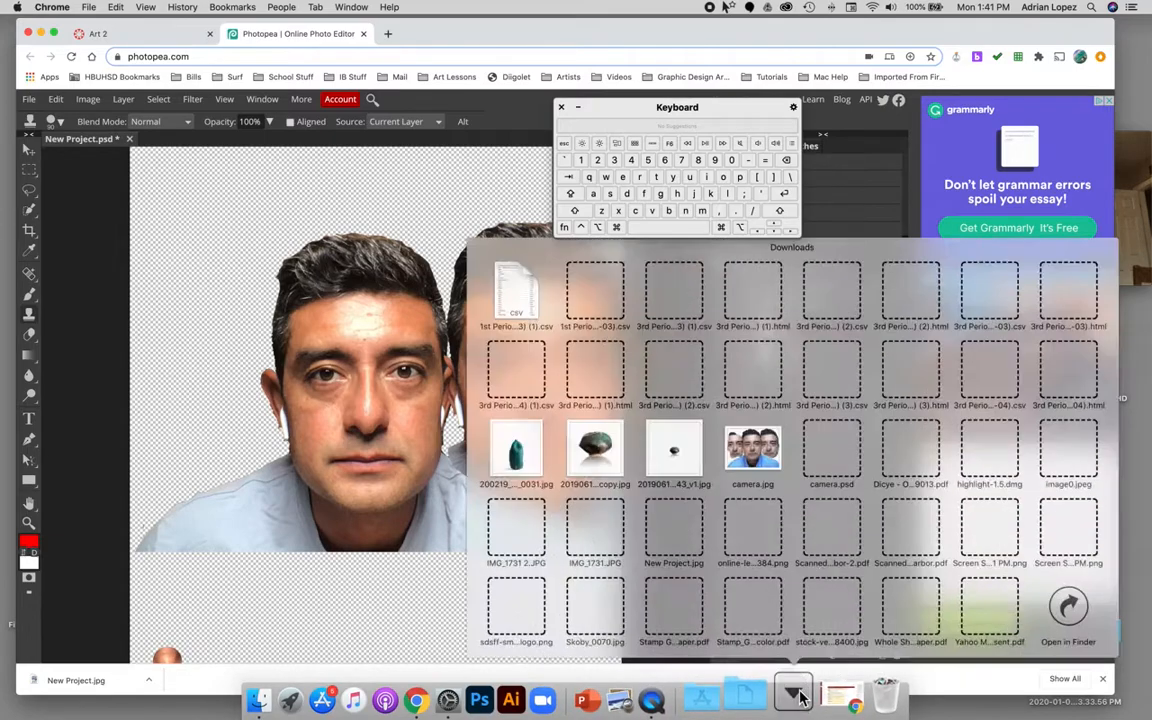
left_click(797, 698)
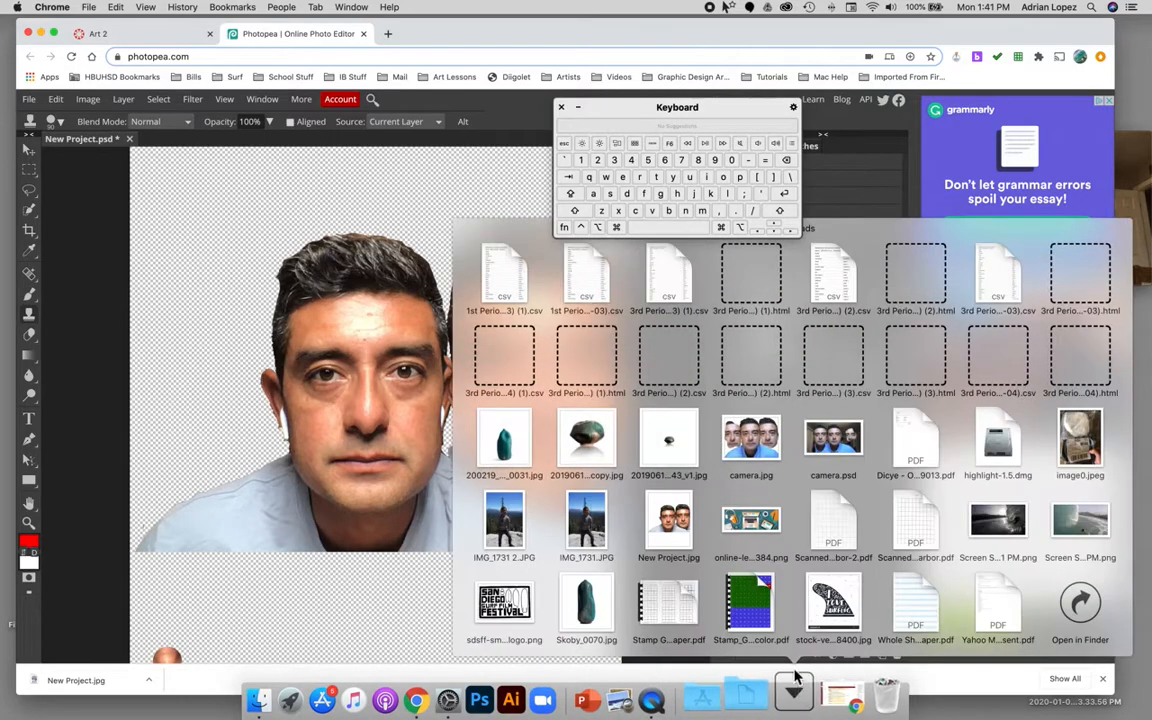
left_click(671, 528)
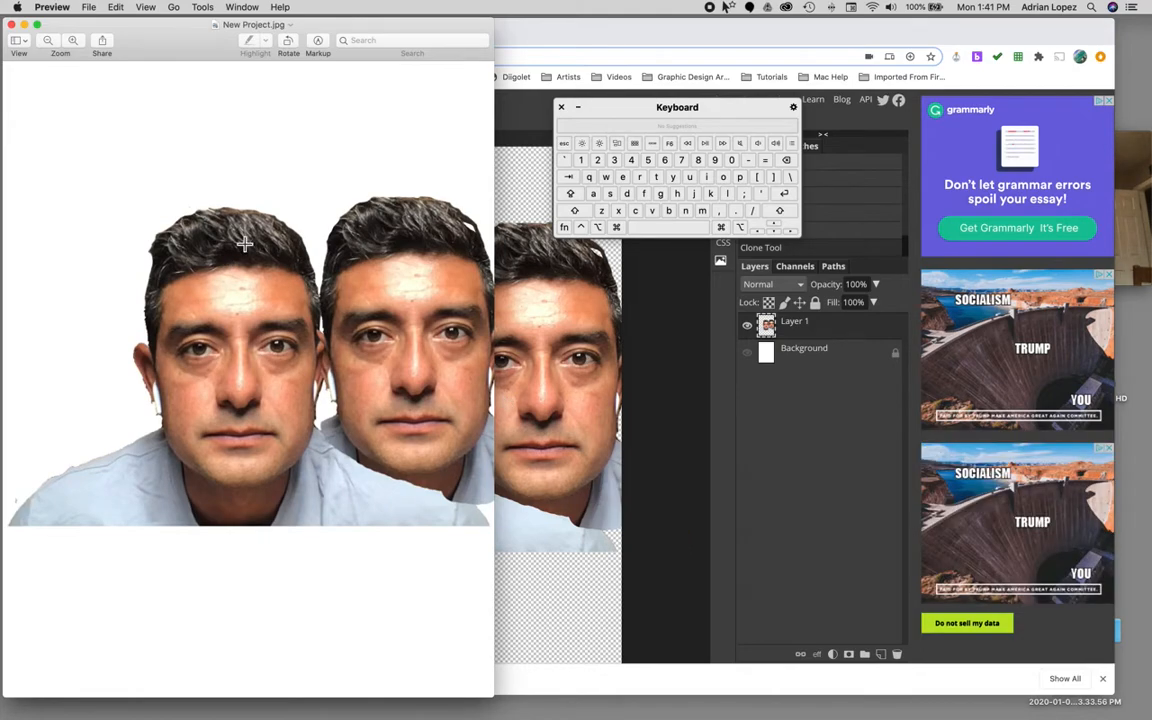
Step: Switch back to Chrome and open the Photo Pea assignment from the Art 2 course's weekly agenda, keeping the page in view
left_click(563, 60)
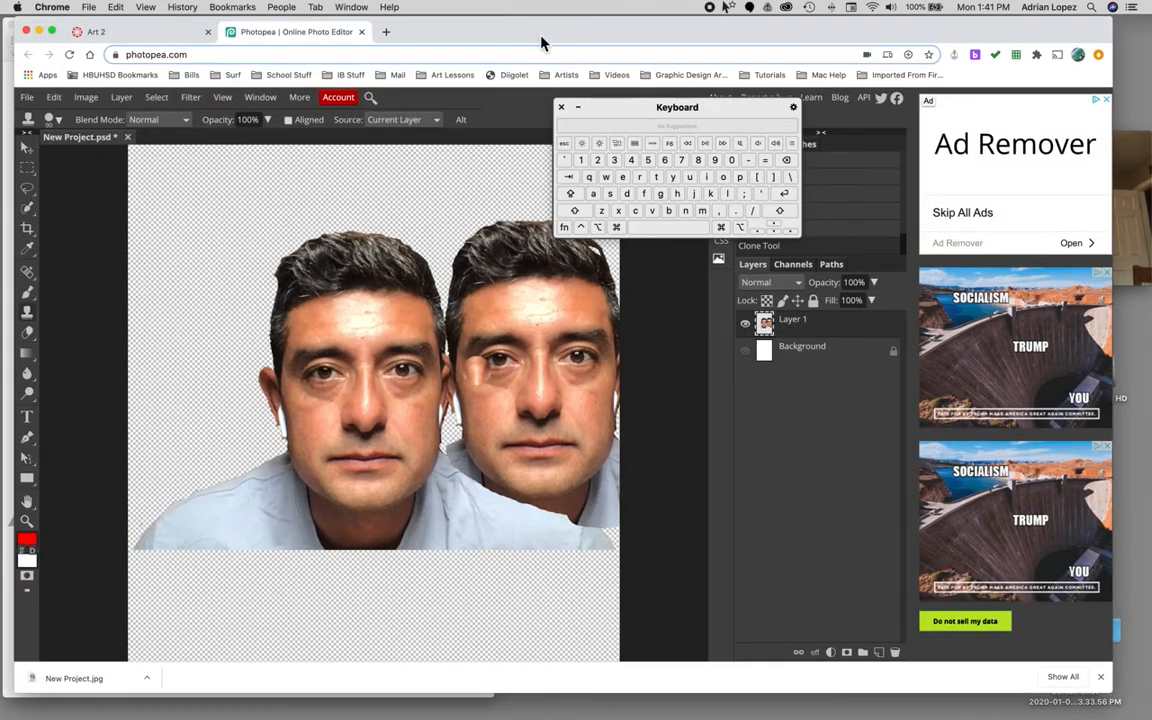
left_click(175, 33)
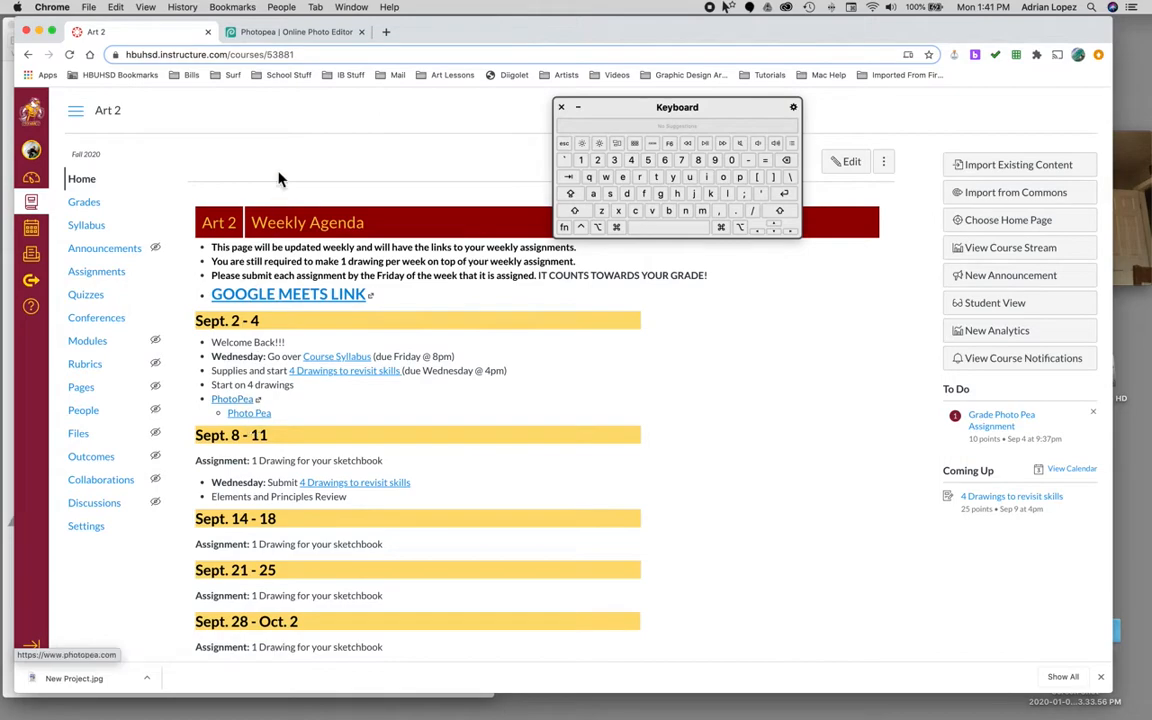
left_click_drag(427, 41, 667, 49)
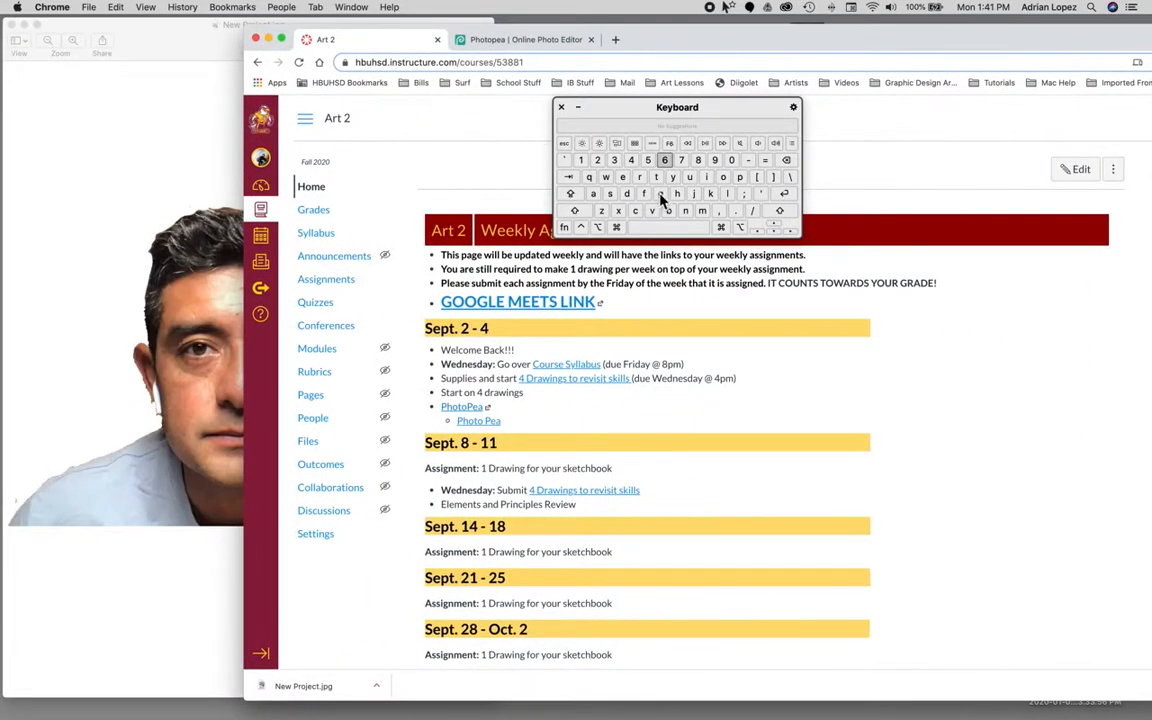
left_click(470, 423)
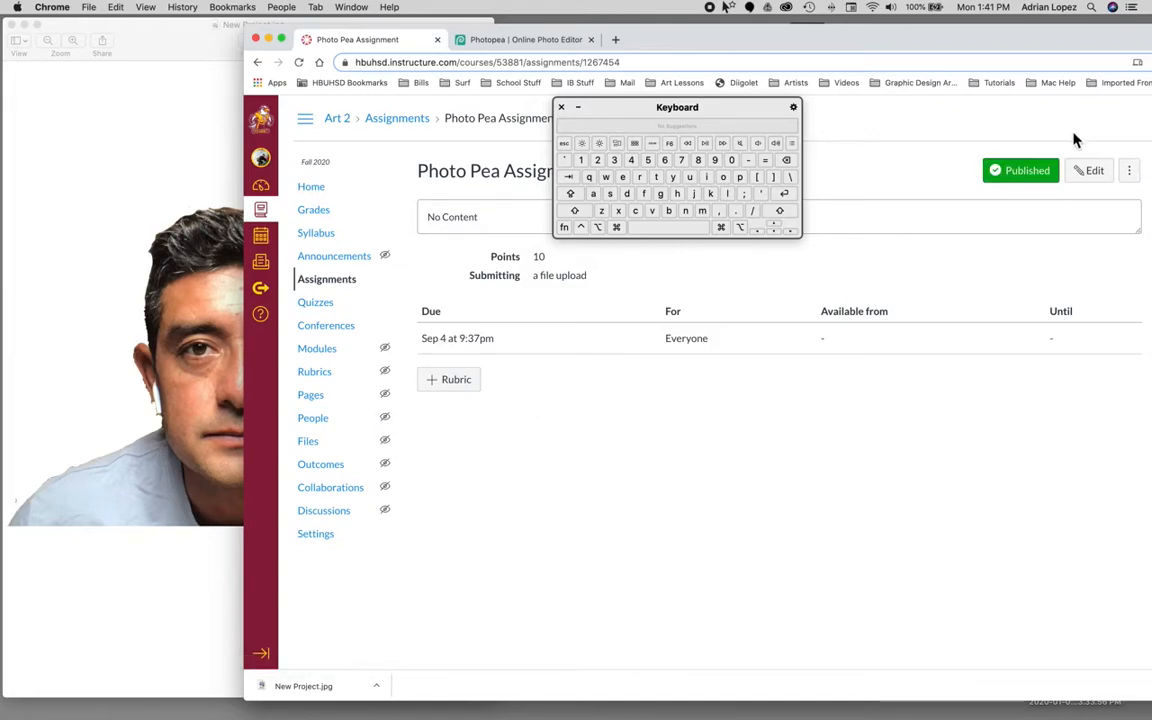
left_click_drag(1018, 44, 916, 49)
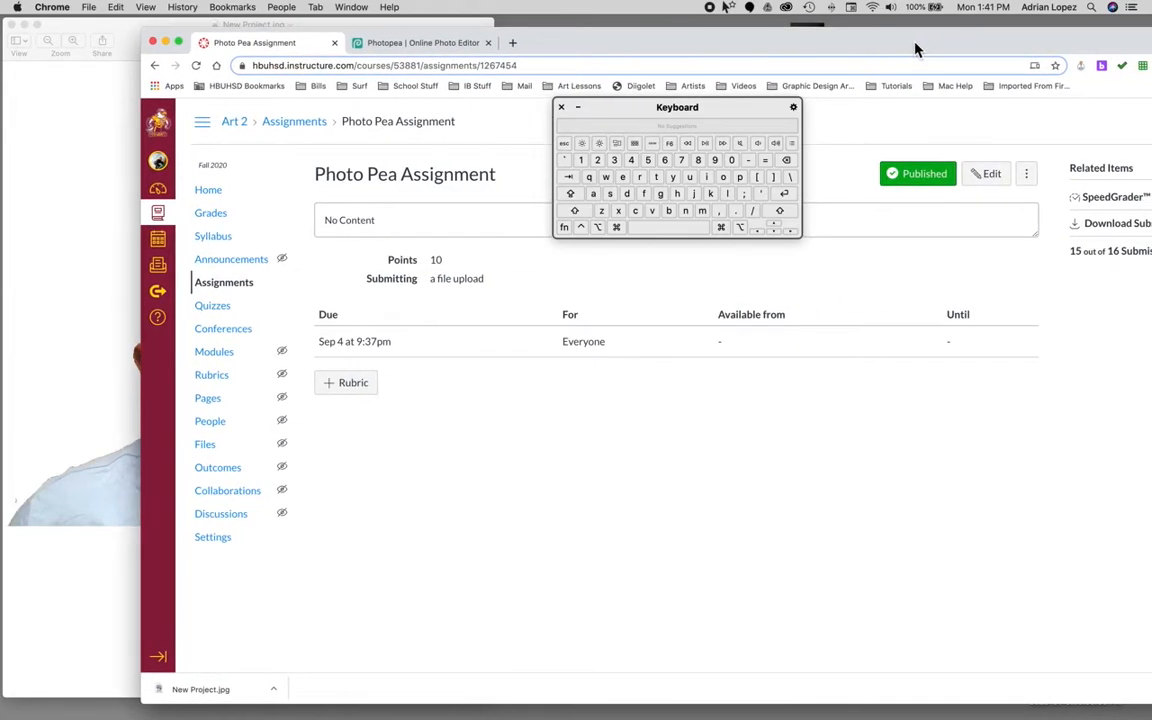